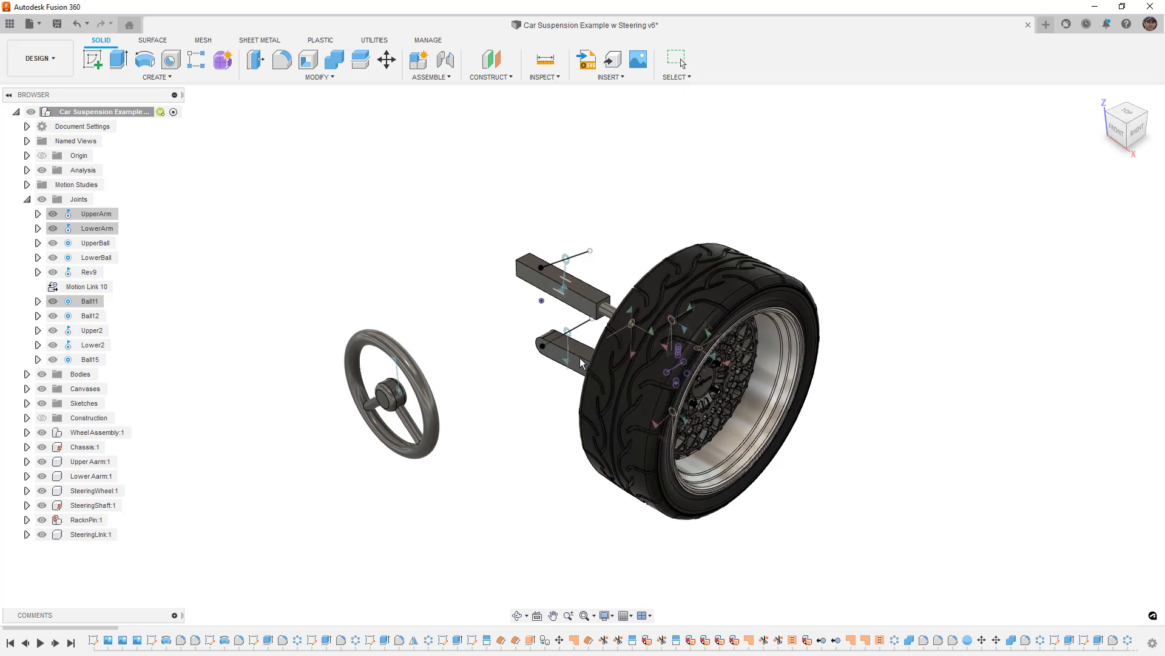
- Turn the steering wheel slightly to test the steering motion, and revert the components to their original positions
click(747, 60)
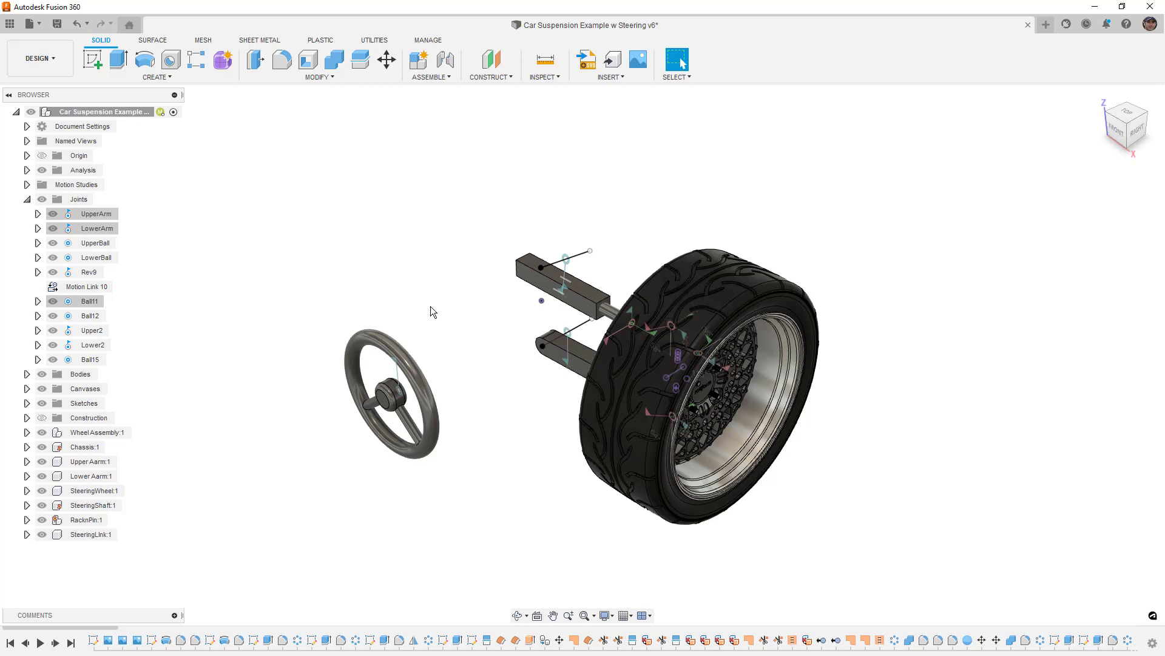
mouse_move(405, 367)
mouse_down()
mouse_move(416, 393)
mouse_move(406, 344)
mouse_move(411, 377)
mouse_move(409, 358)
mouse_up()
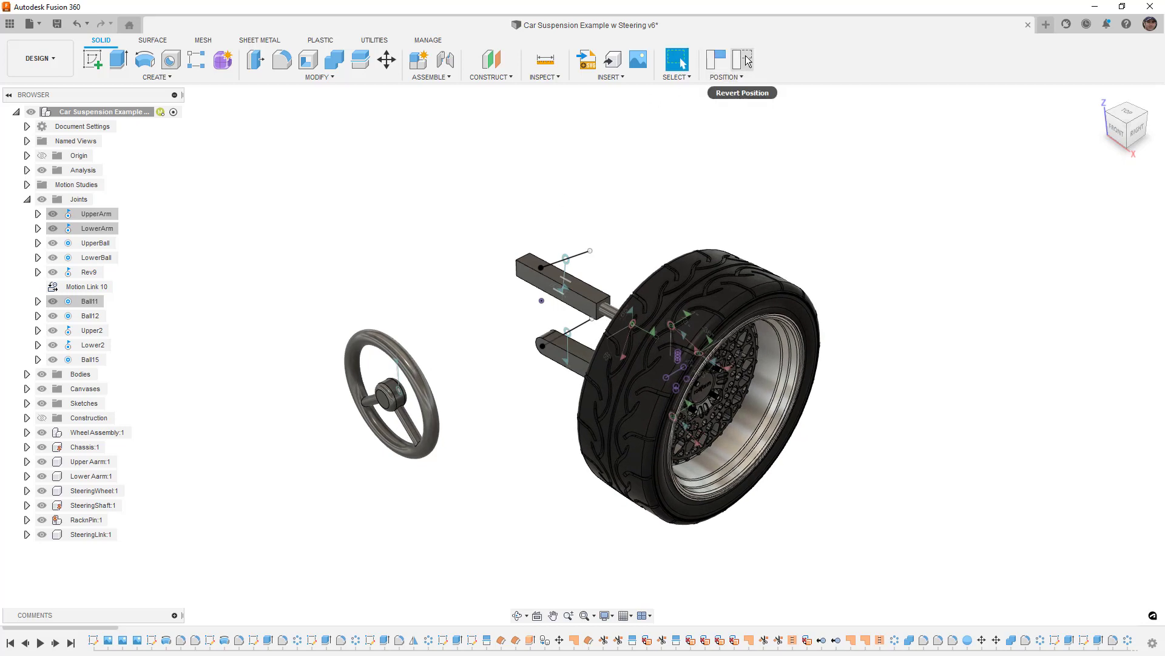
click(744, 59)
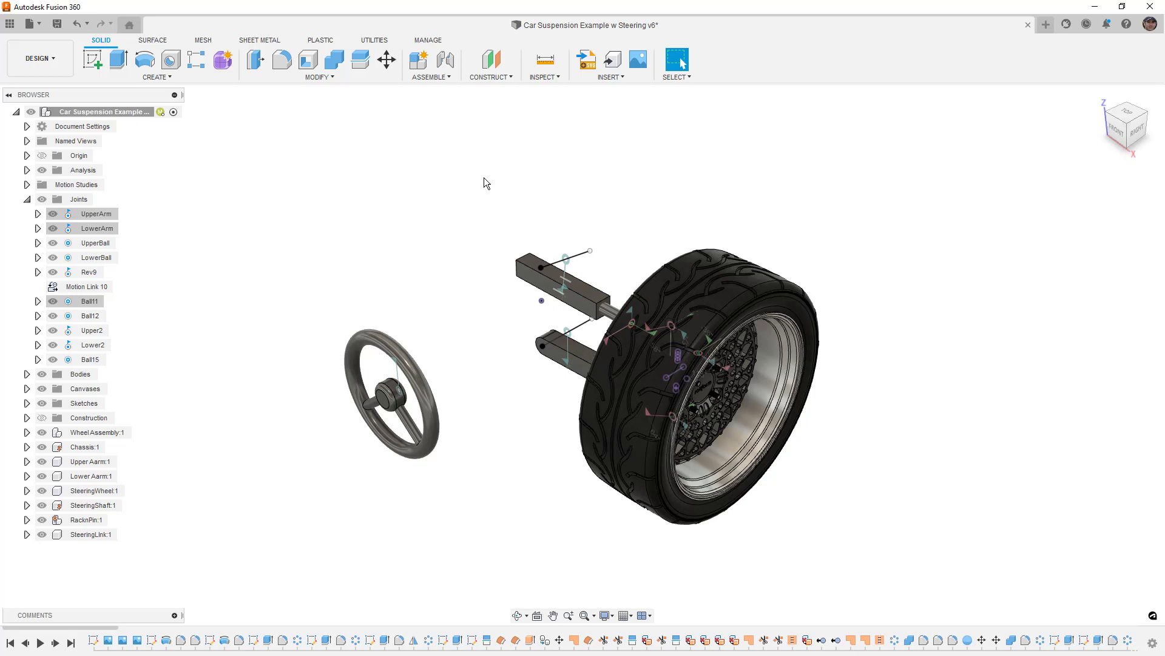
- Examine the steering rack and link behind the wheel from the inner side with the steering turned, and revert the component positions
shift+middle_drag(412, 357, 521, 350)
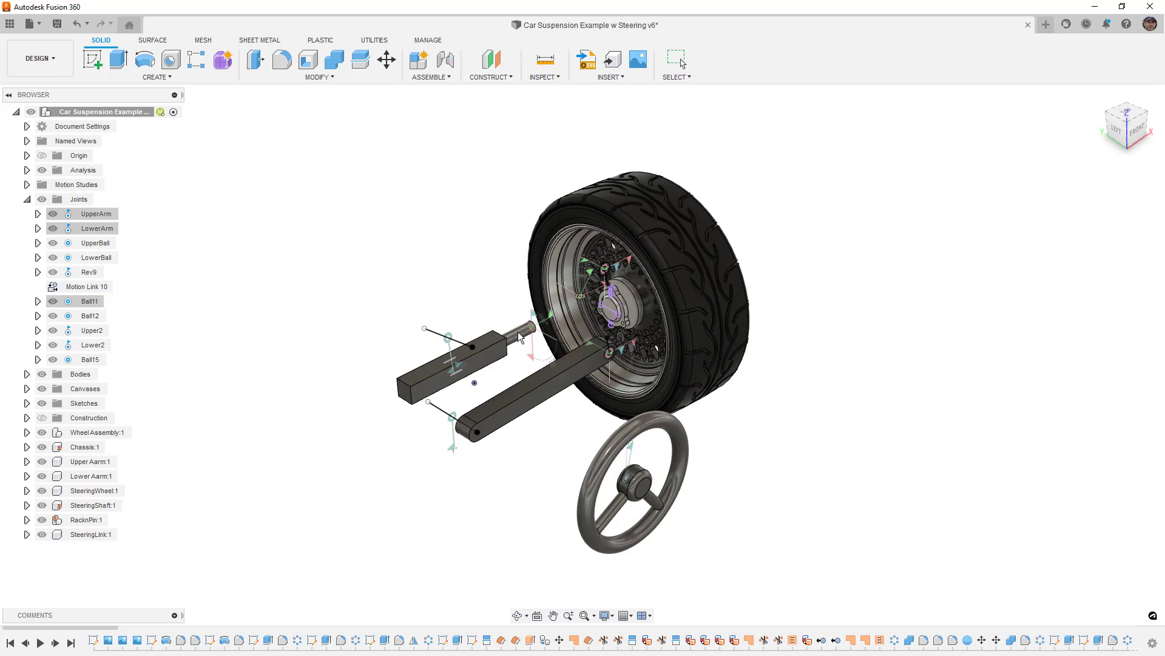
click(547, 321)
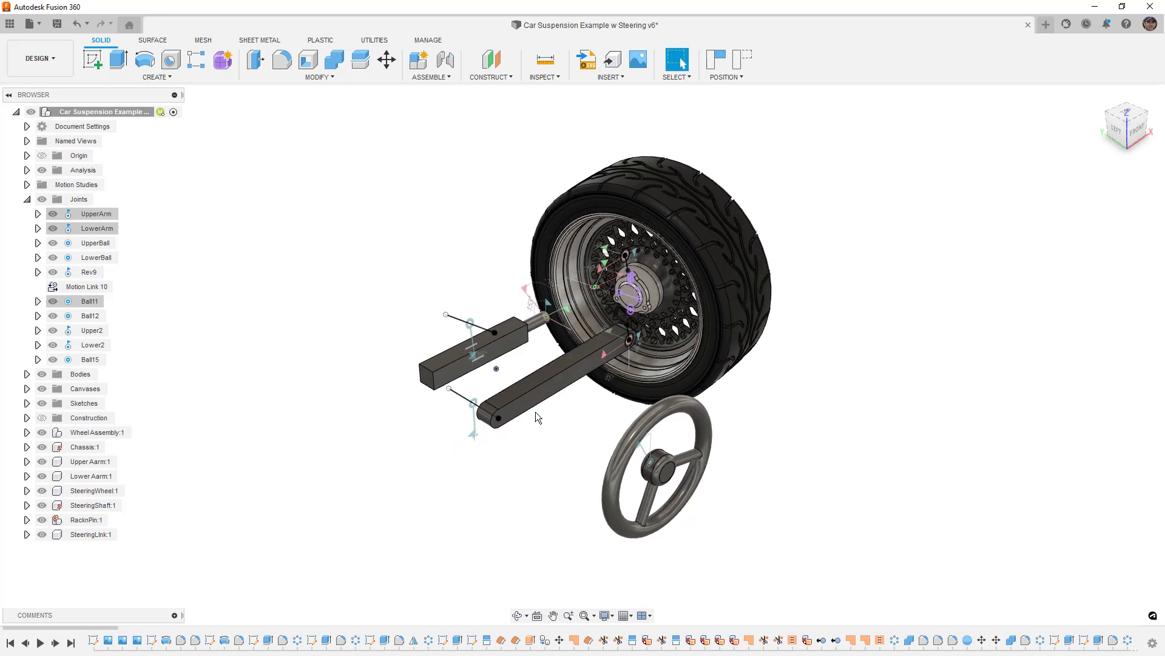
click(1114, 129)
click(490, 338)
click(509, 331)
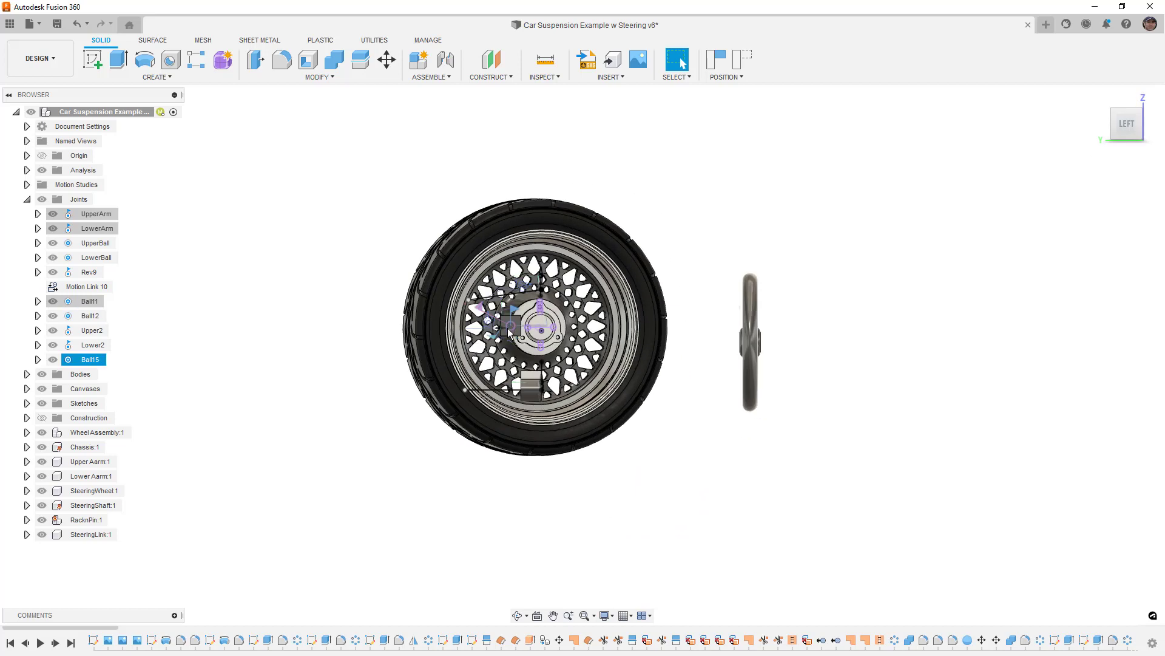
middle_drag(667, 395, 651, 397)
click(1100, 96)
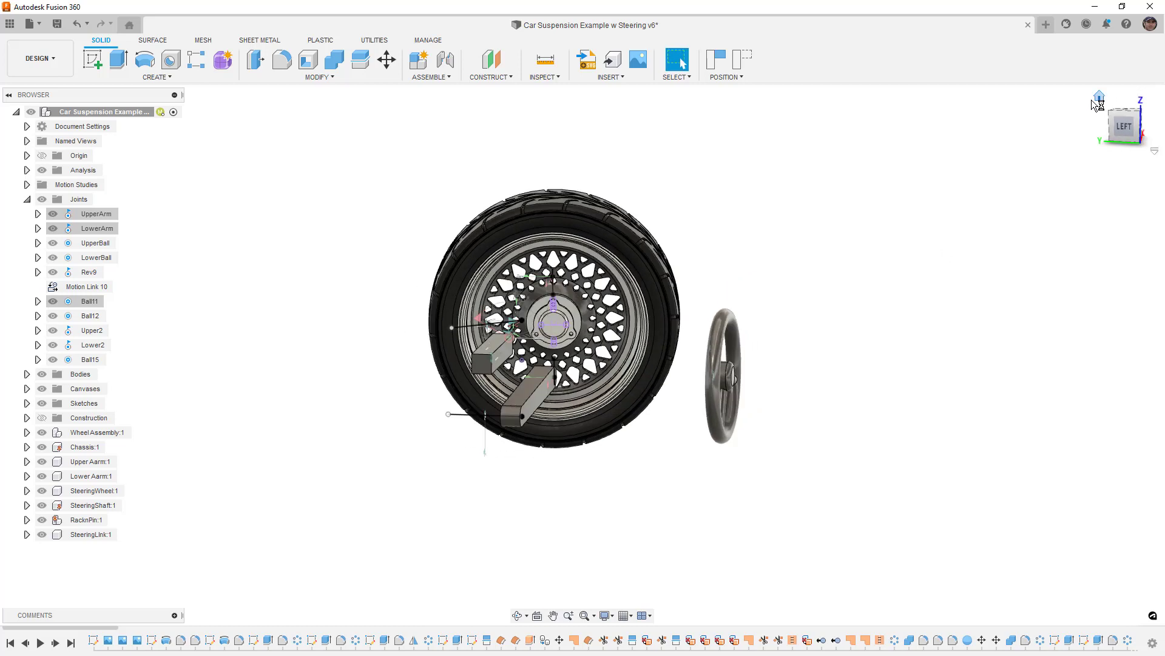
click(742, 60)
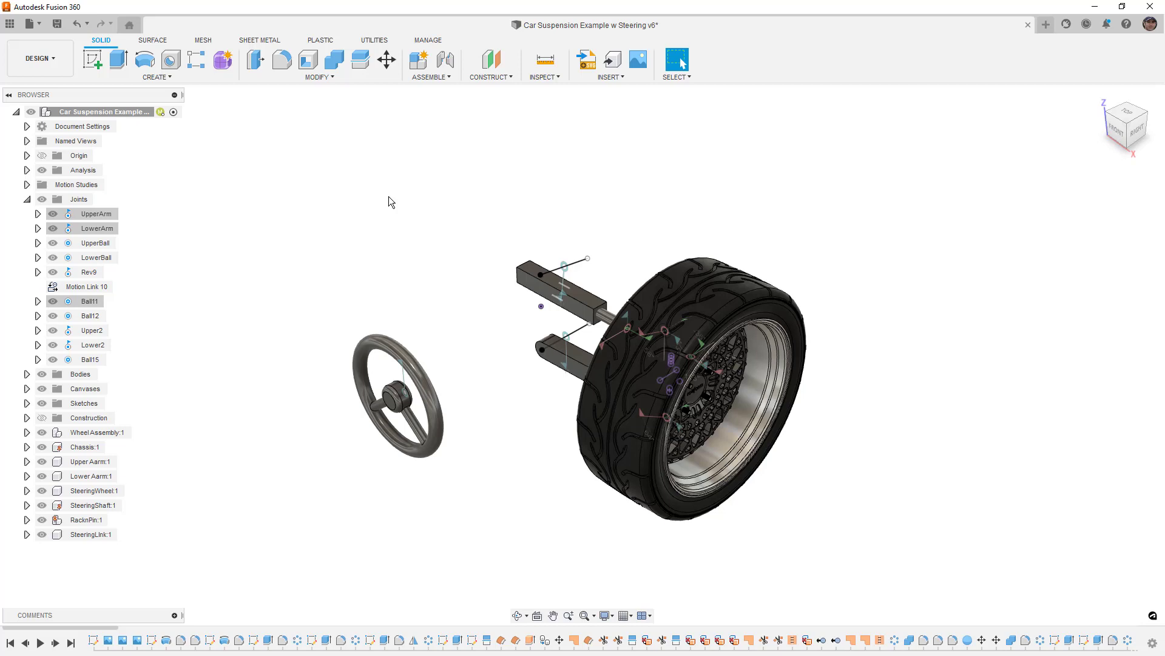
- Try a motion study on the steering wheel's Rev9 joint with 5 degrees at step 20, play it looped, and cancel the study
click(446, 78)
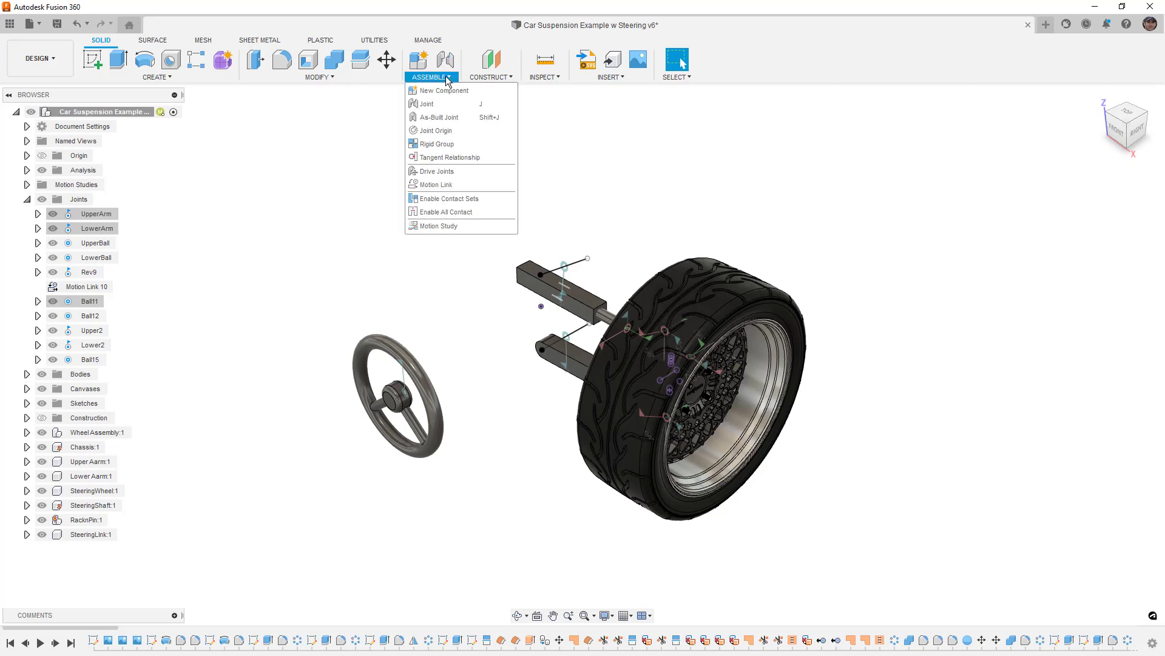
click(449, 225)
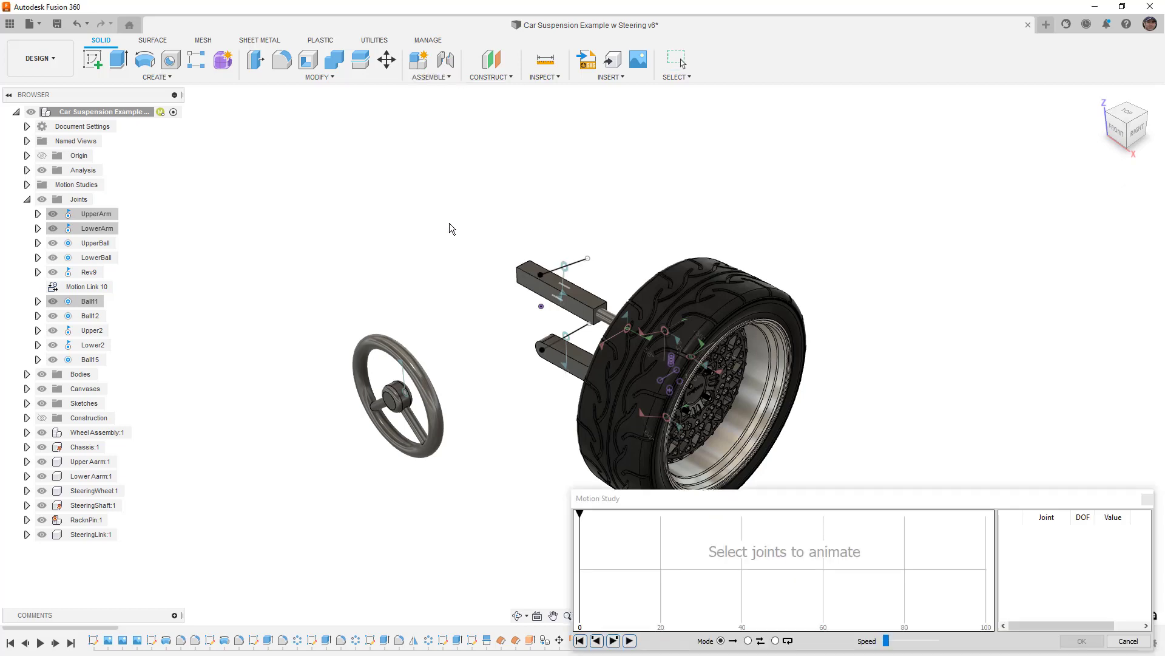
drag(793, 497, 783, 448)
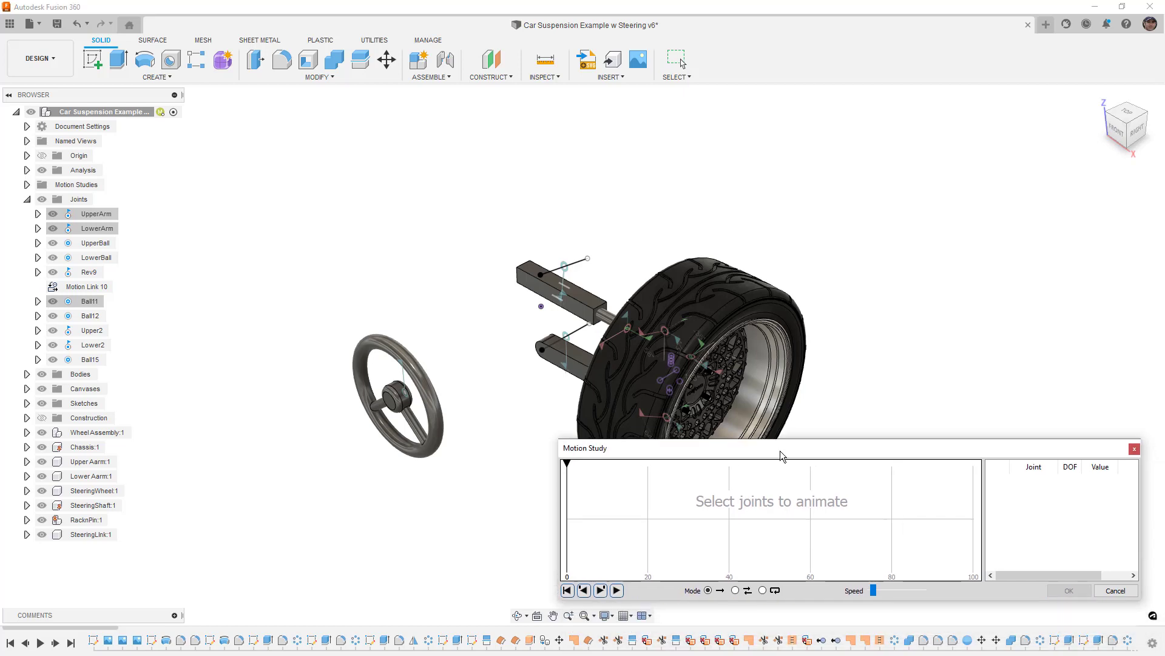
click(405, 380)
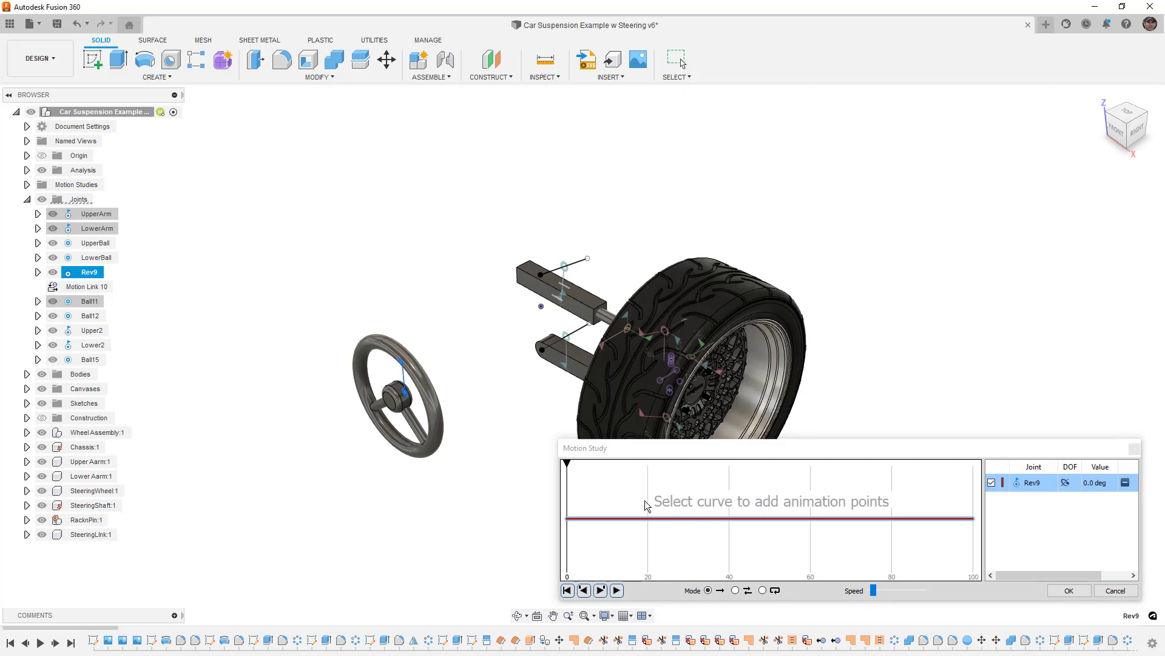
click(648, 518)
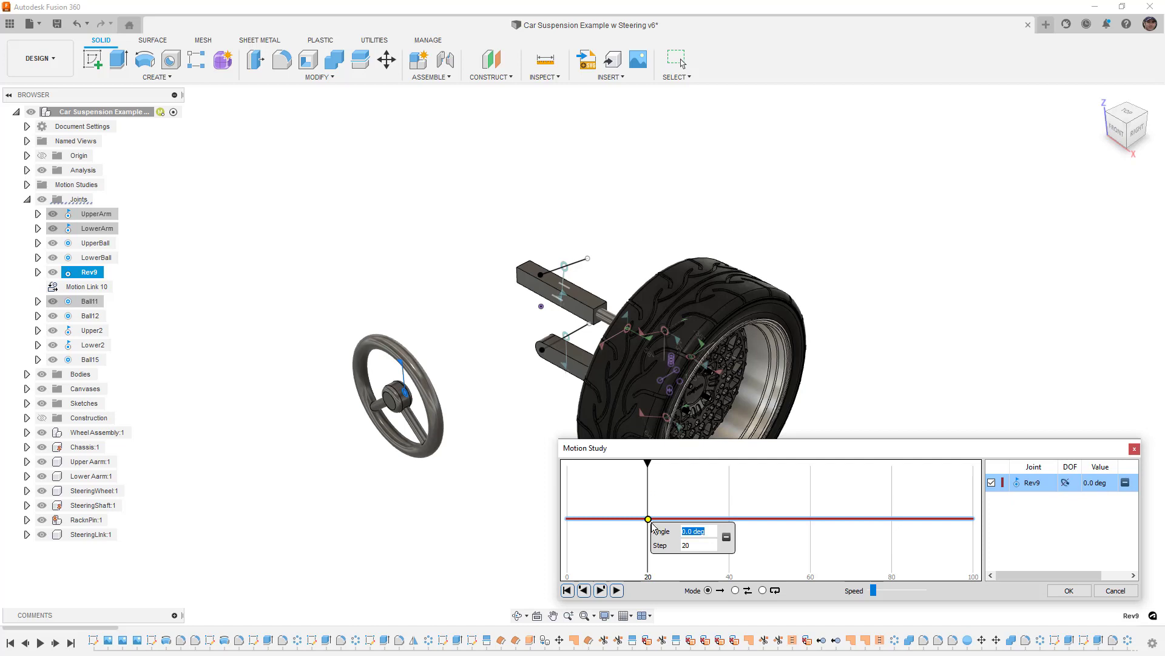
text(5)
key(Return)
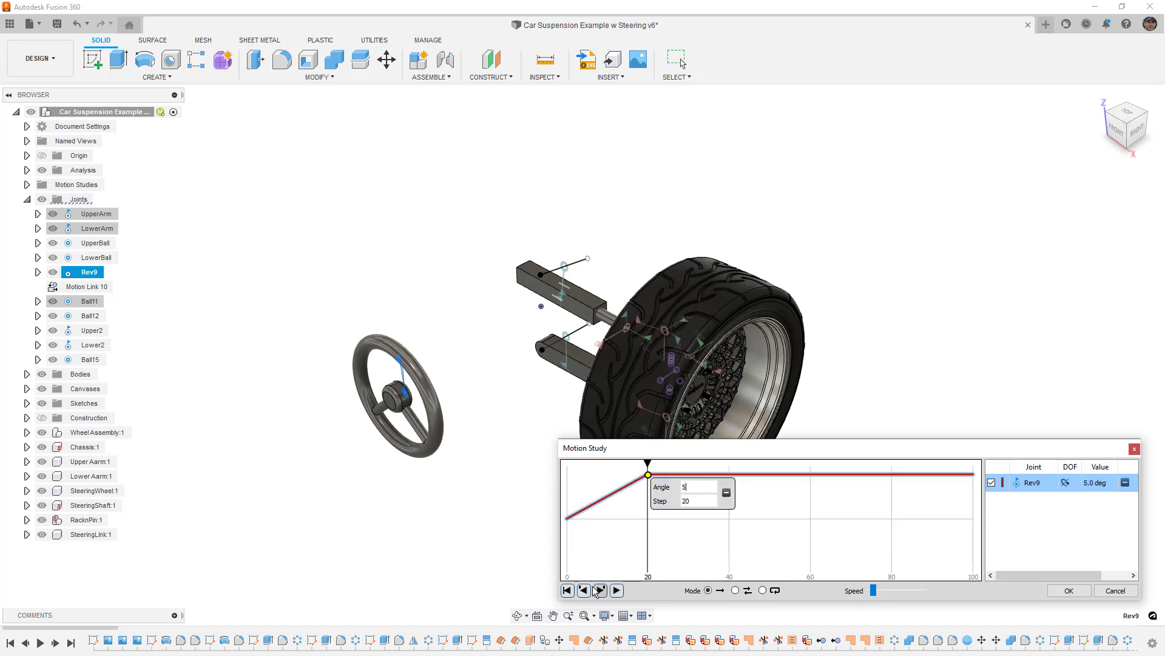
click(617, 590)
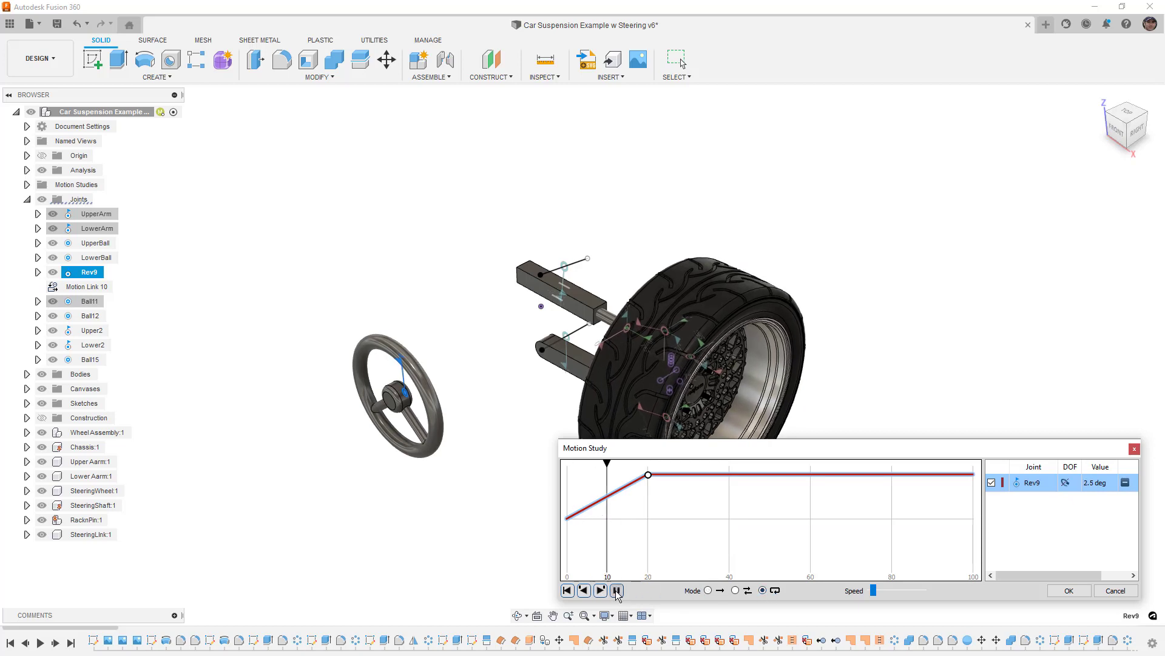
click(1115, 590)
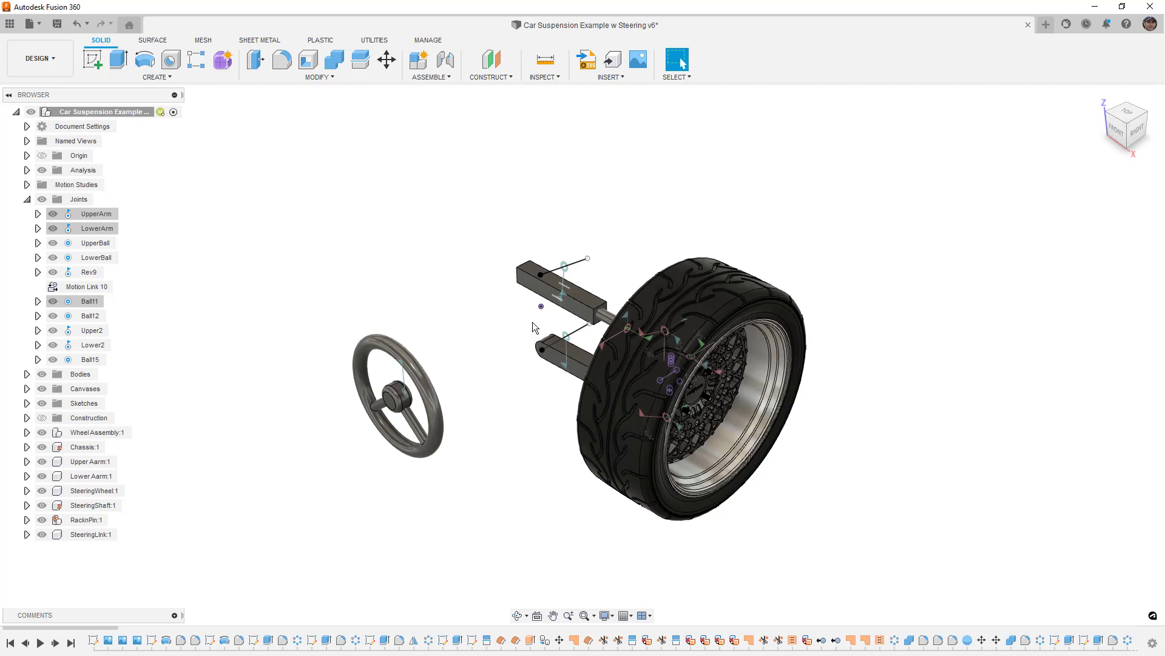
- Lock the steering wheel's Rev9 revolute joint
click(405, 377)
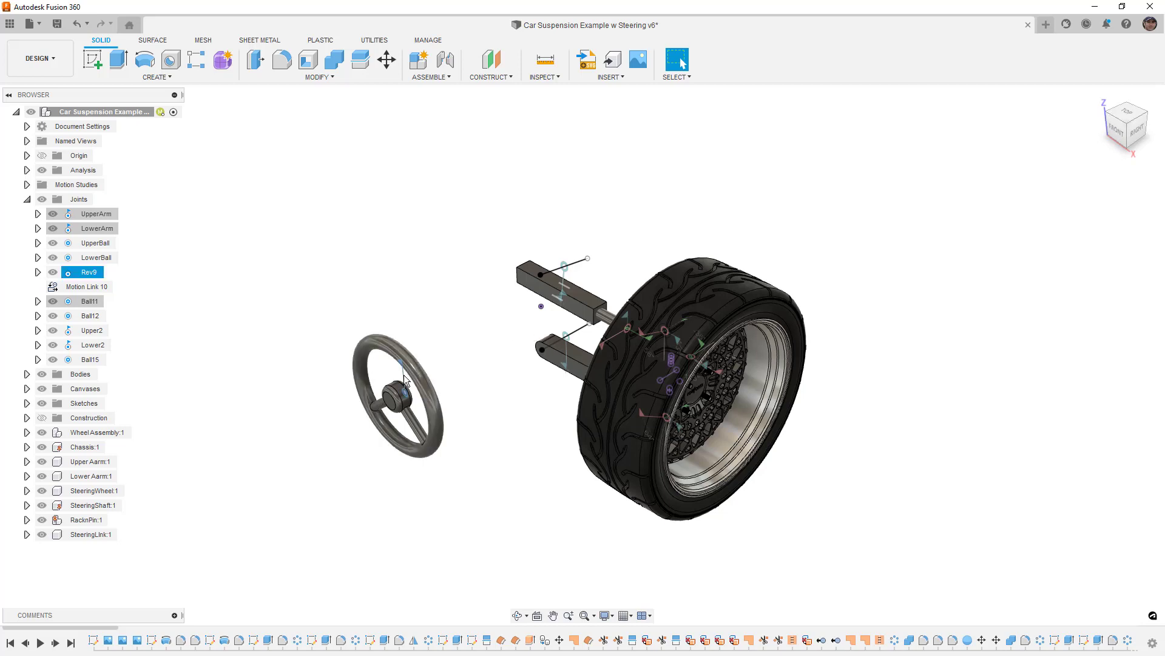
right_click(82, 274)
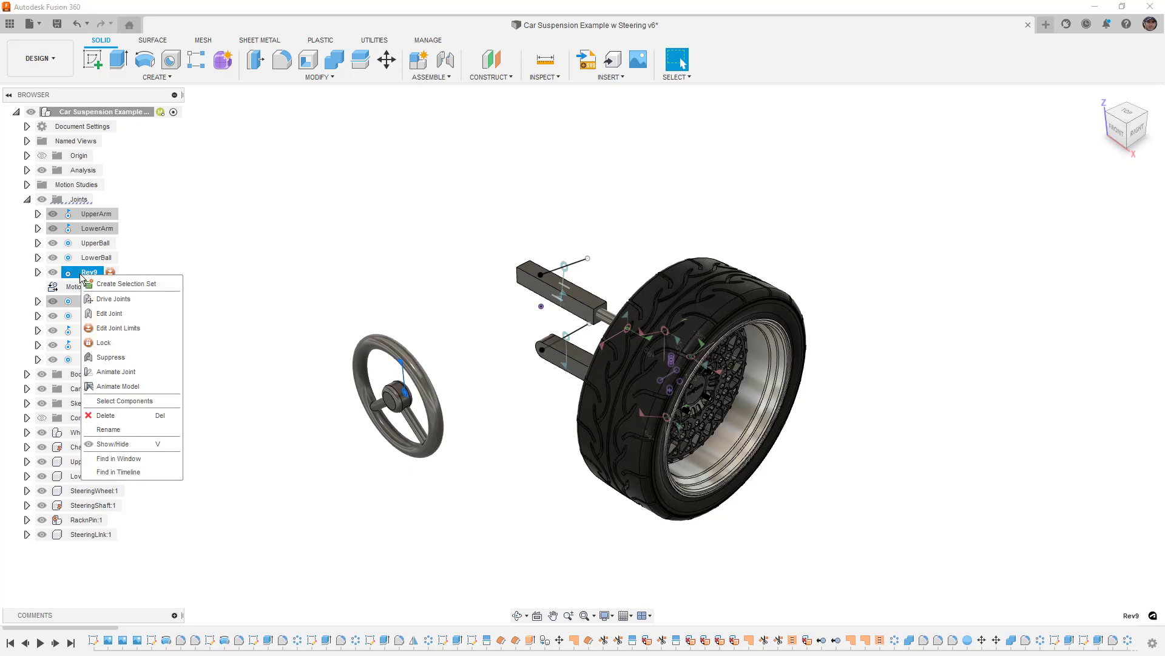
click(105, 344)
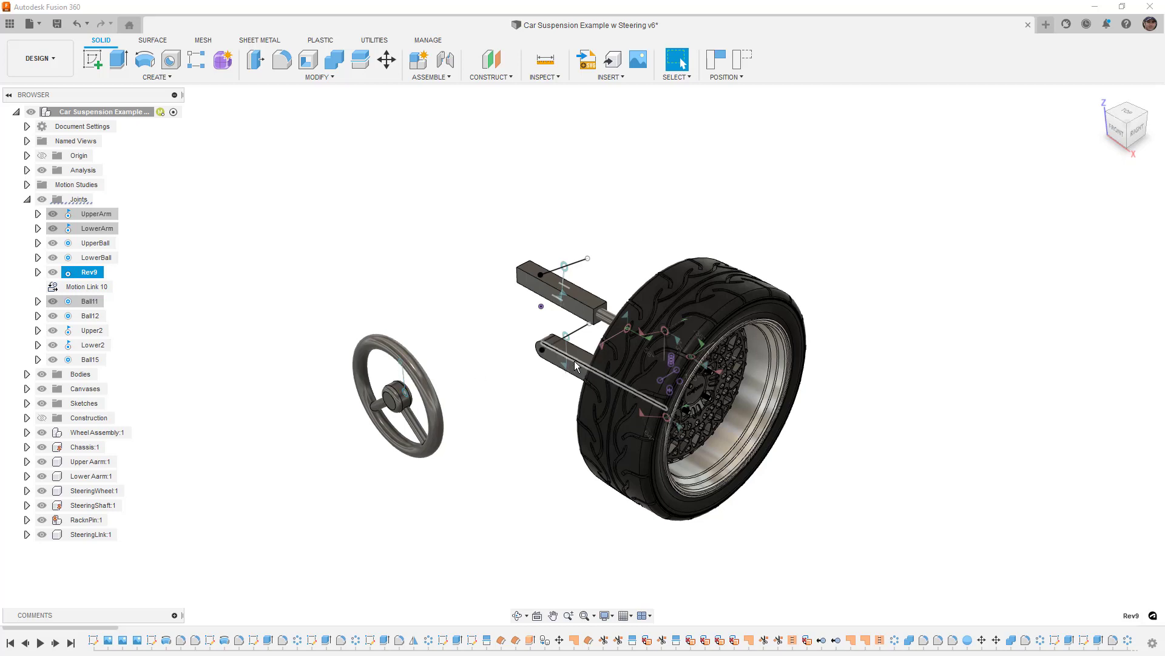
- Test the suspension travel with the steering joint locked by moving the lower arm and wheel, and revert the component positions
mouse_move(427, 384)
mouse_down()
mouse_move(416, 363)
mouse_move(419, 385)
mouse_up()
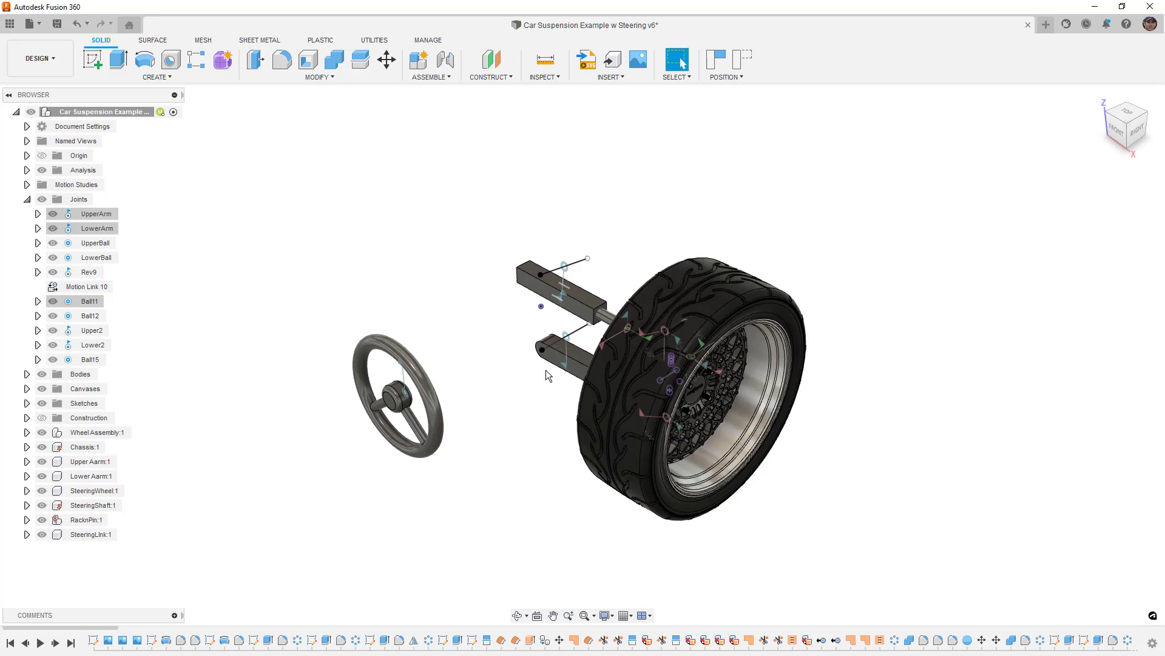
drag(582, 366, 698, 460)
shift+middle_drag(728, 443, 752, 421)
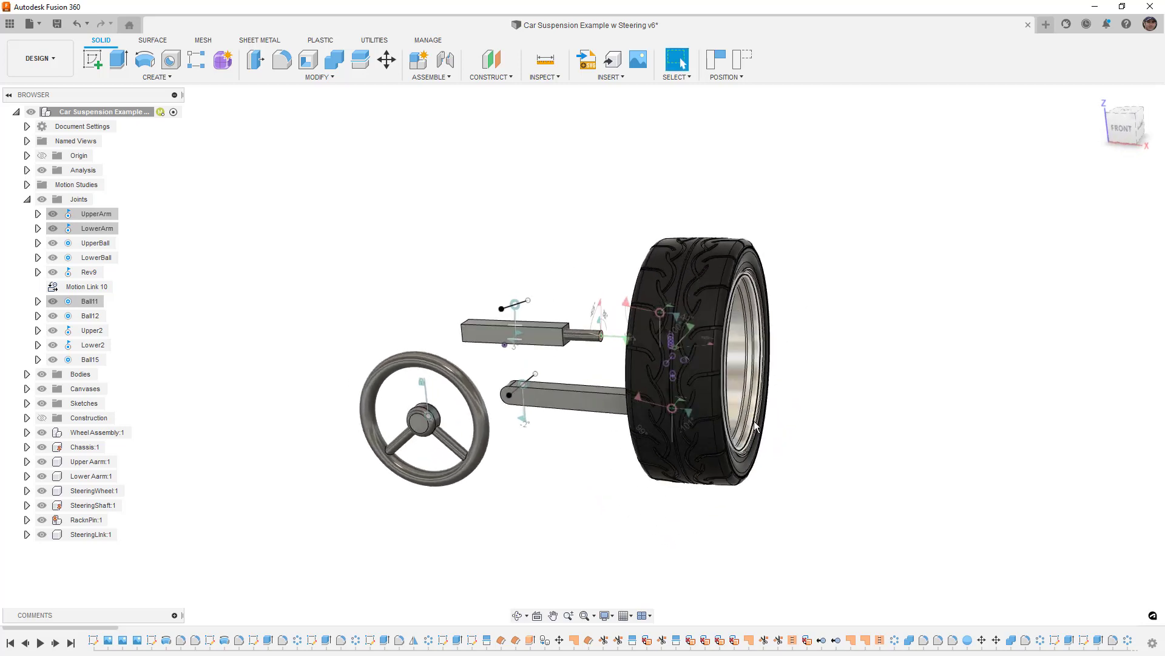
mouse_move(698, 382)
mouse_down()
mouse_move(693, 330)
mouse_move(698, 400)
mouse_up()
shift+middle_drag(702, 399, 684, 348)
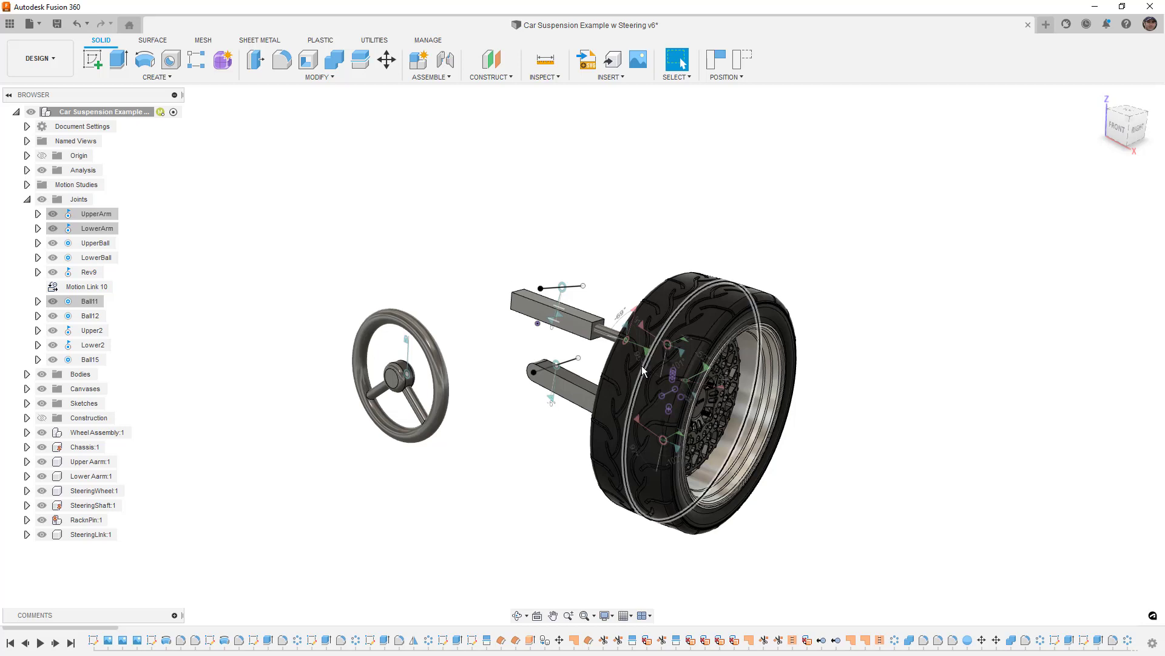
mouse_move(719, 352)
mouse_down()
mouse_move(717, 323)
mouse_move(721, 335)
mouse_up()
click(749, 54)
- Show the assembly's origin planes and axes, with the inner side of the wheel and both arms in view
click(406, 341)
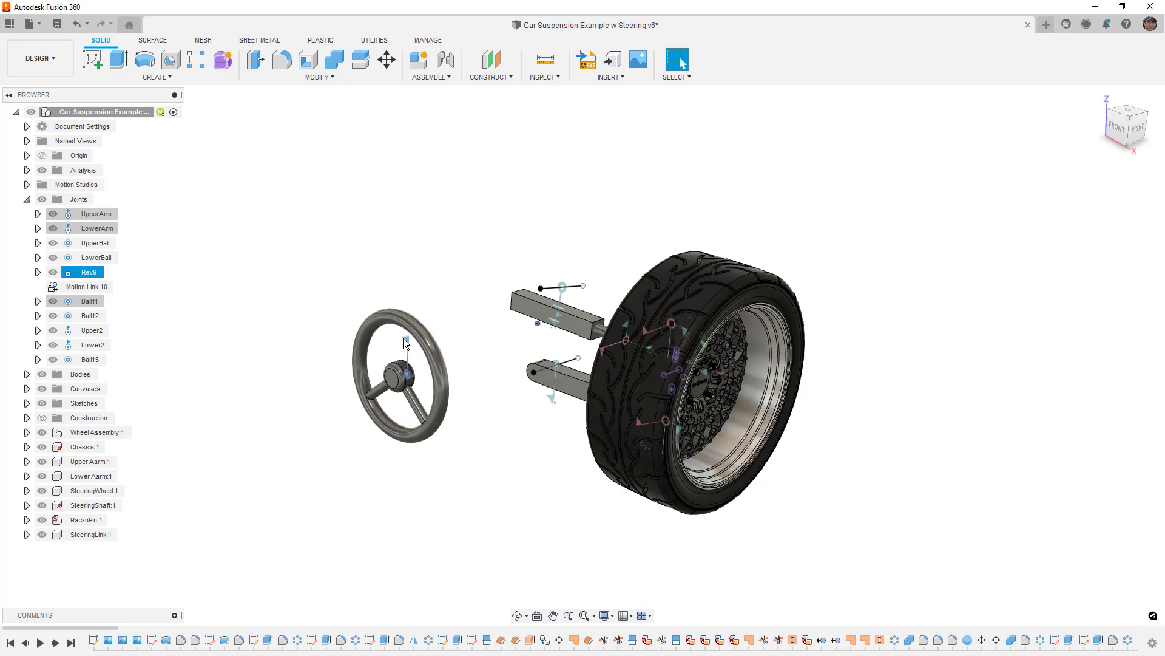
shift+middle_drag(471, 334, 472, 340)
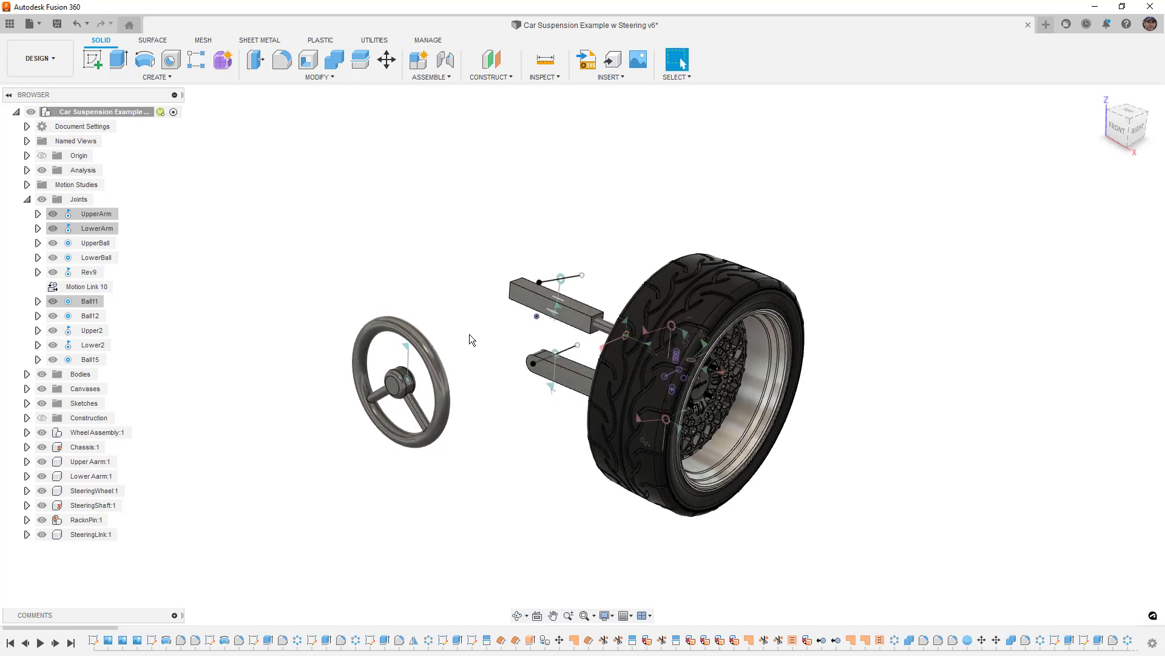
shift+middle_drag(480, 347, 456, 378)
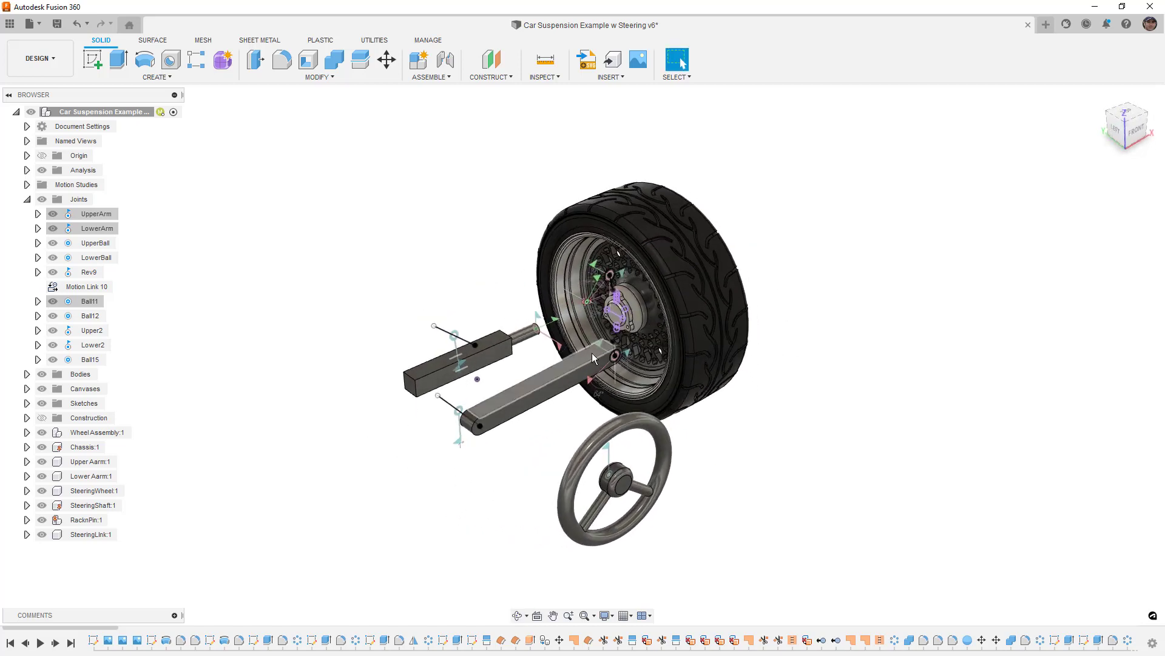
middle_drag(603, 362, 601, 326)
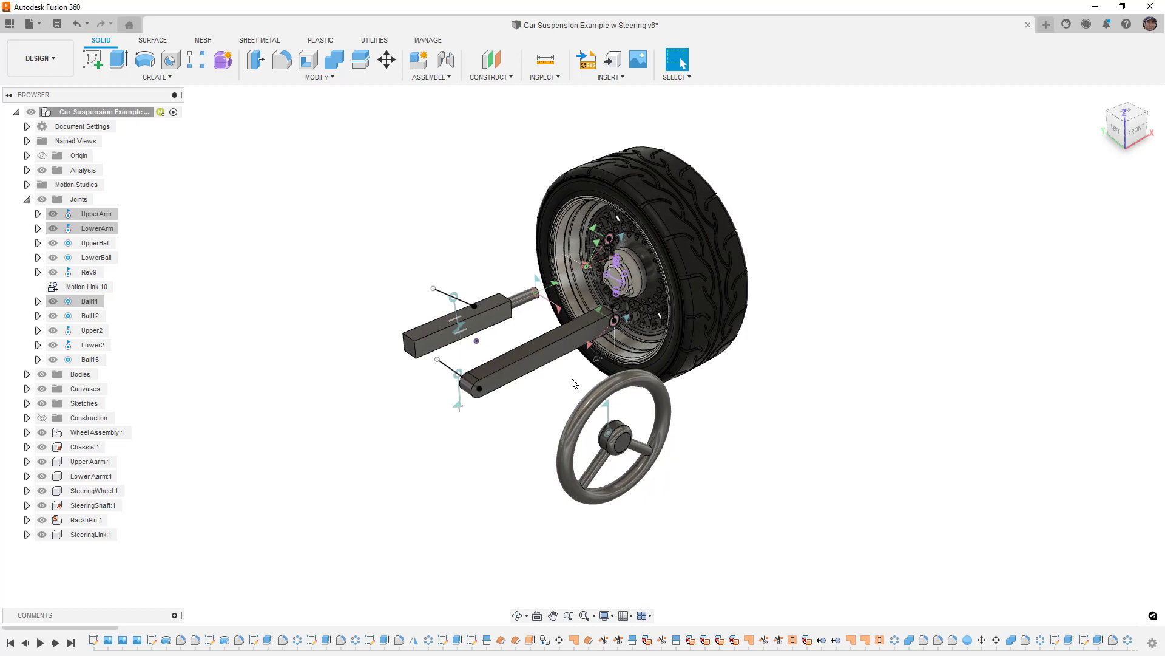
click(42, 156)
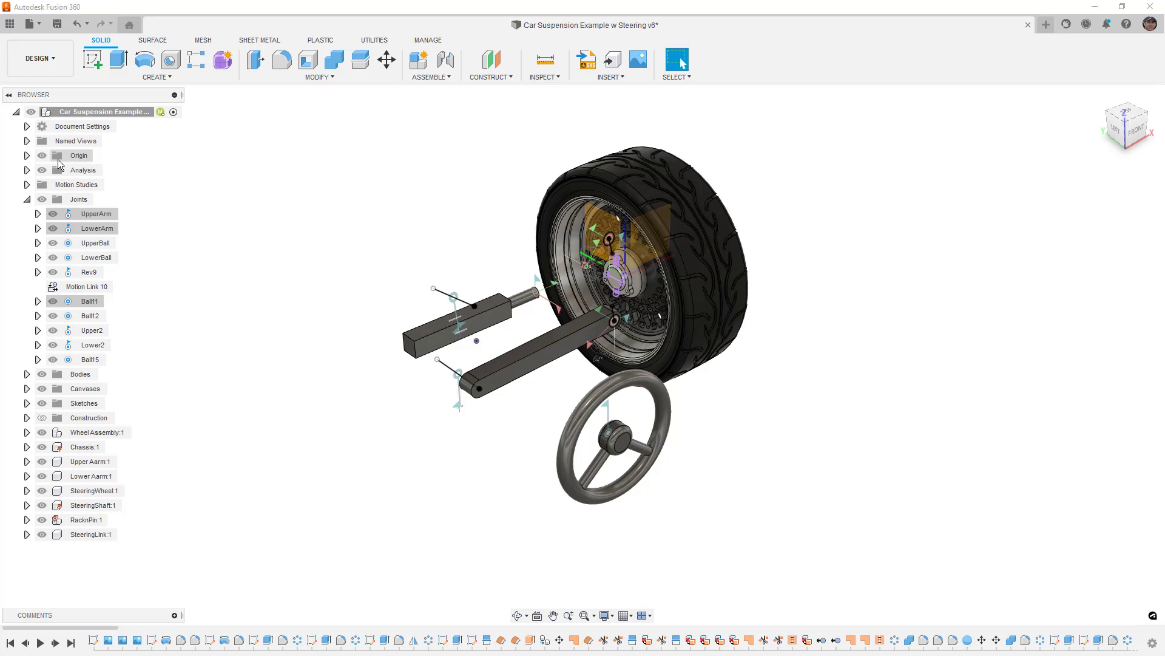
scroll(617, 279, up, 3)
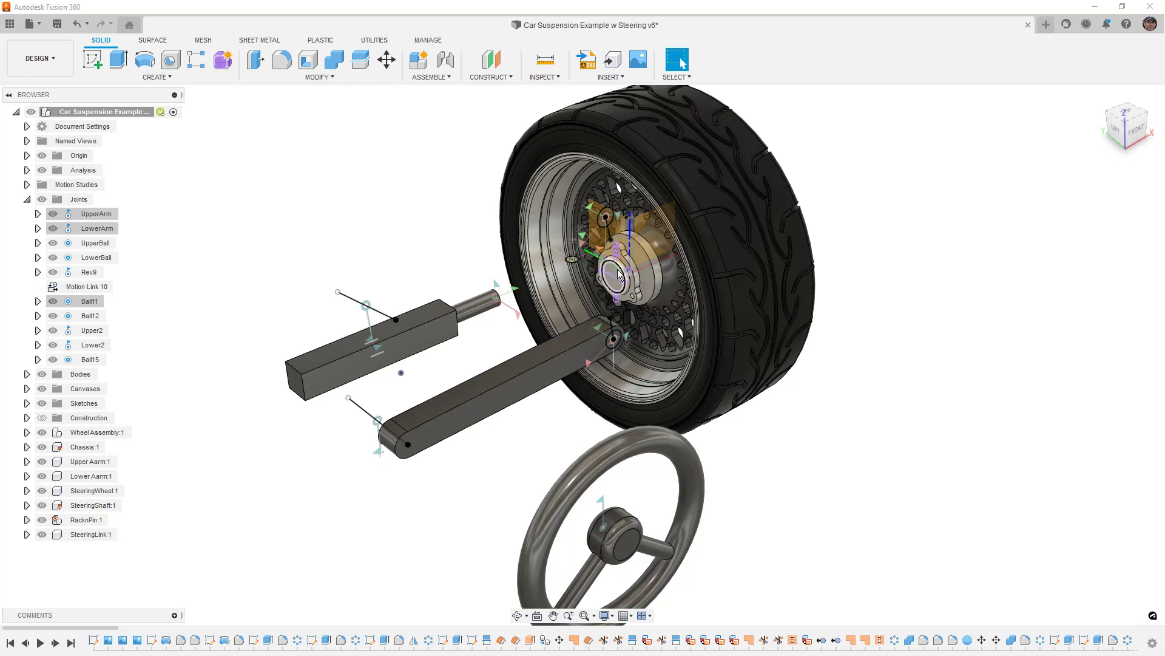
scroll(619, 277, down, 2)
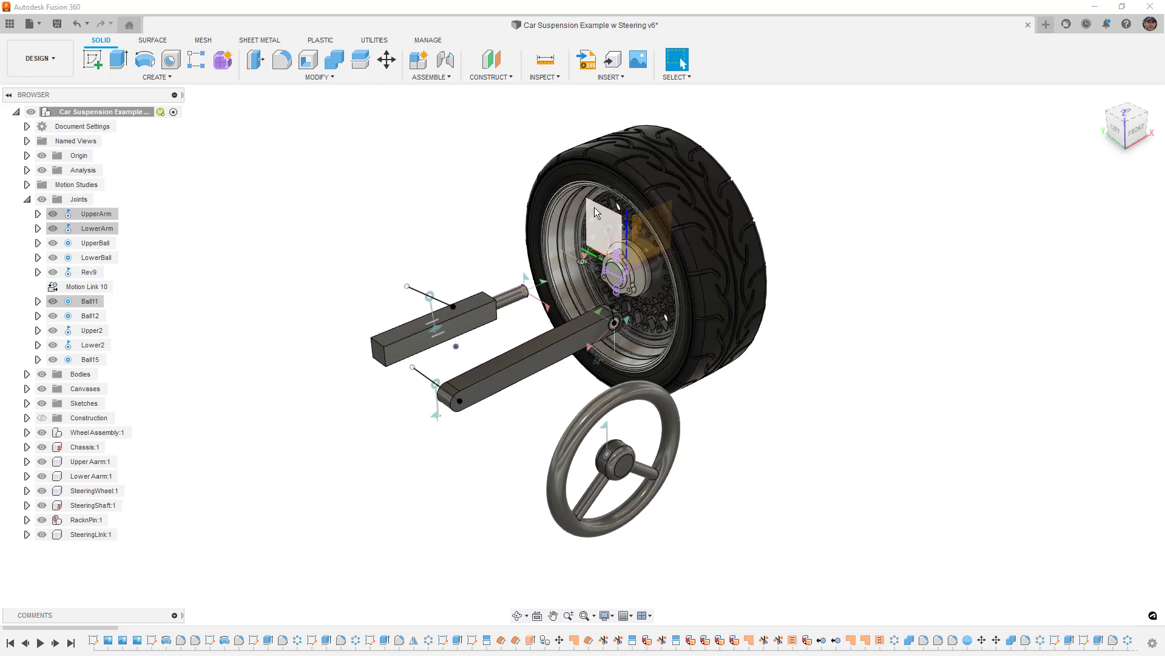
- Create a construction plane offset -30 in from the YZ origin plane, beyond the inner ends of the arms
click(596, 210)
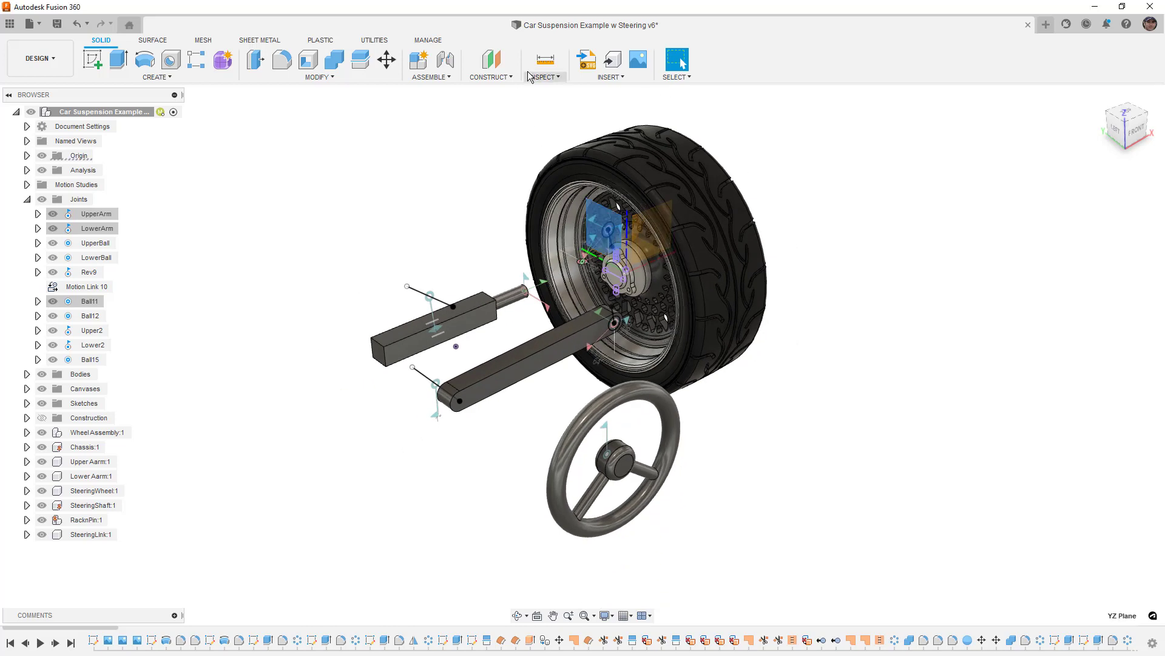
click(493, 59)
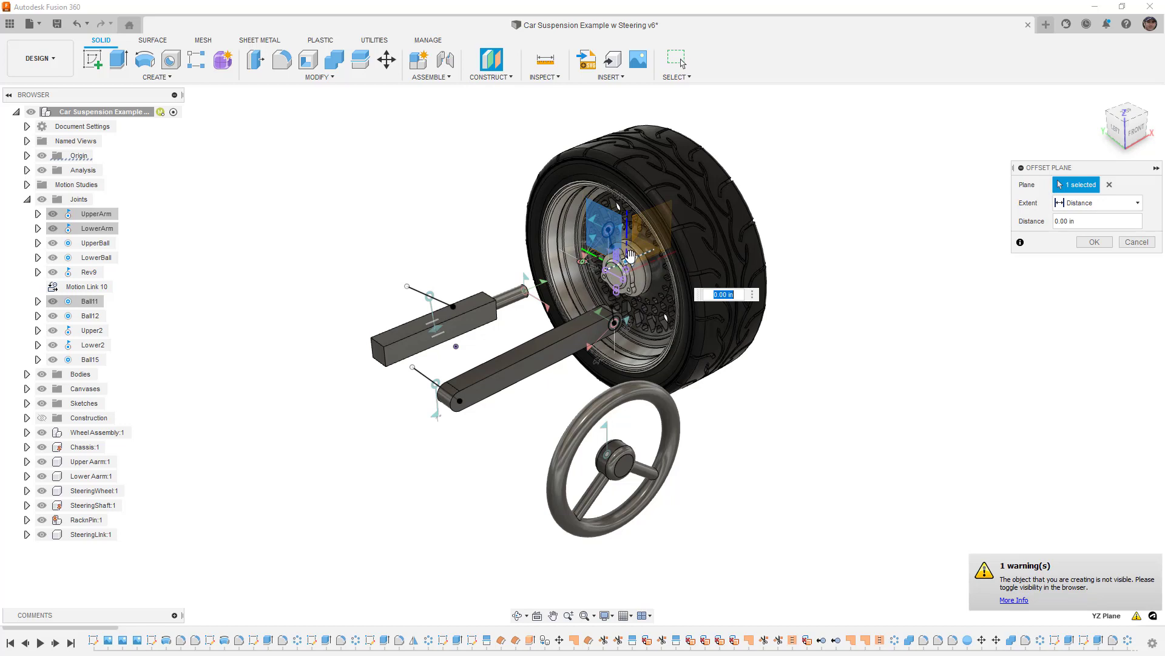
drag(575, 287, 345, 381)
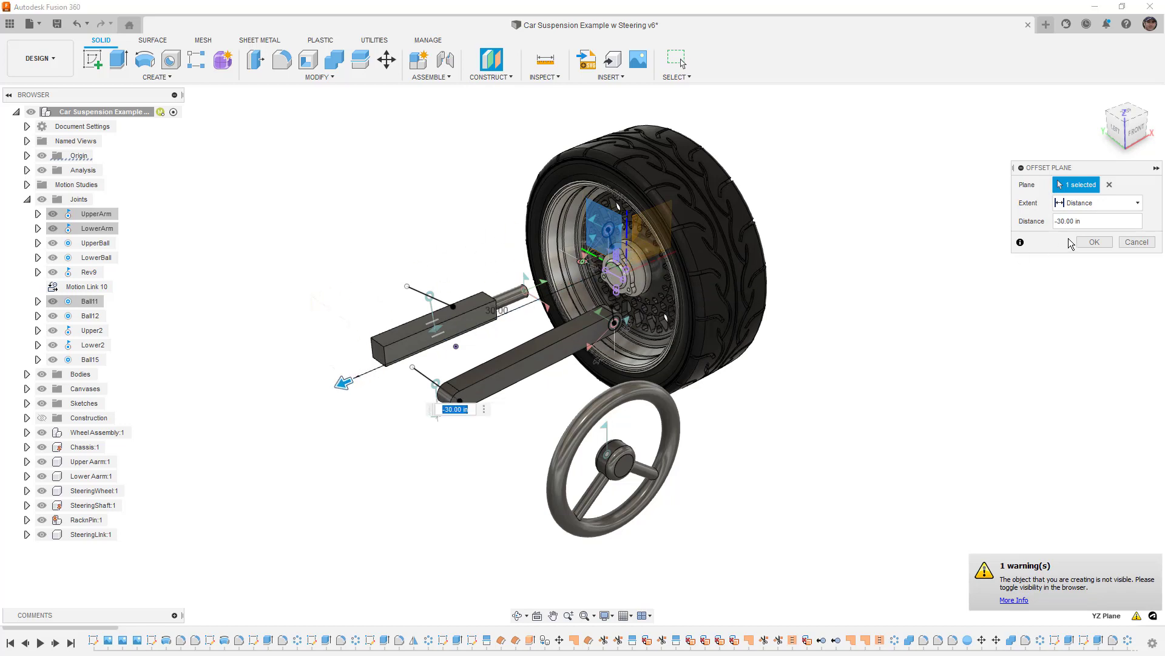
click(1093, 242)
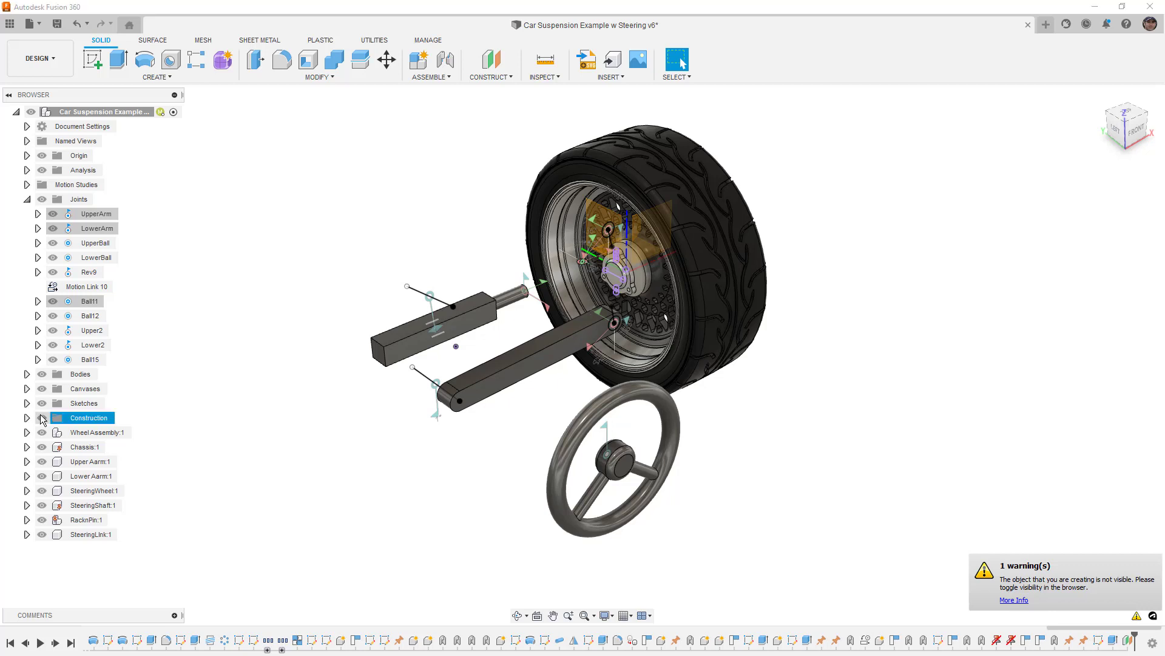
- Show the assembly's construction geometry and hide Plane1, keeping the new offset plane displayed
click(42, 418)
click(27, 417)
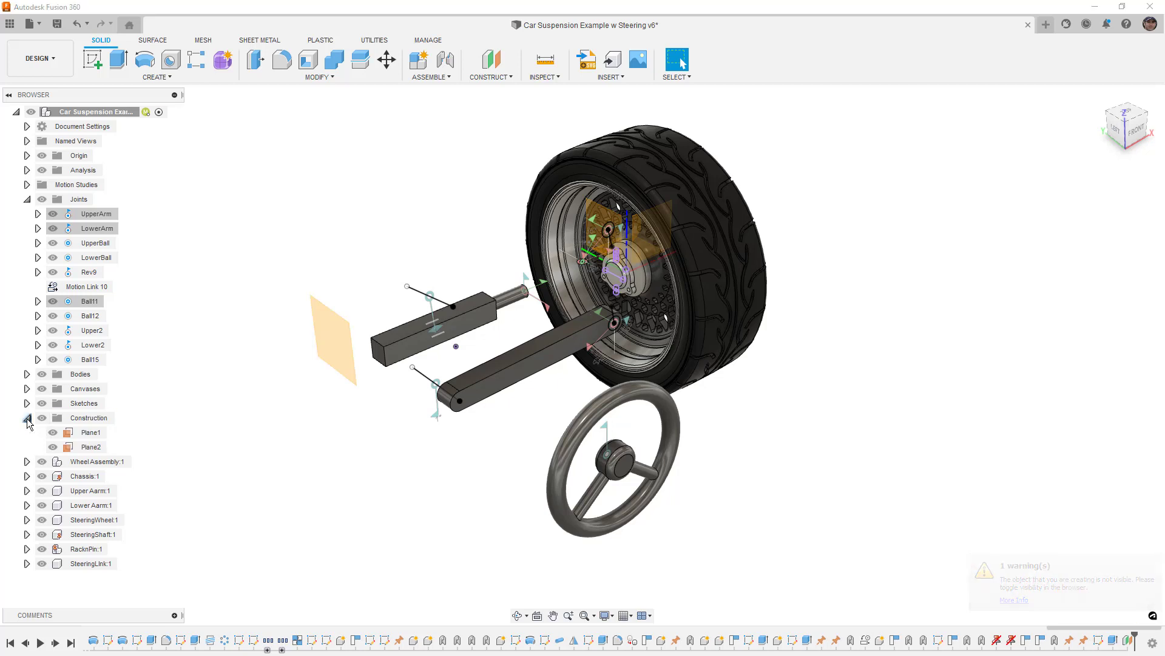
click(53, 432)
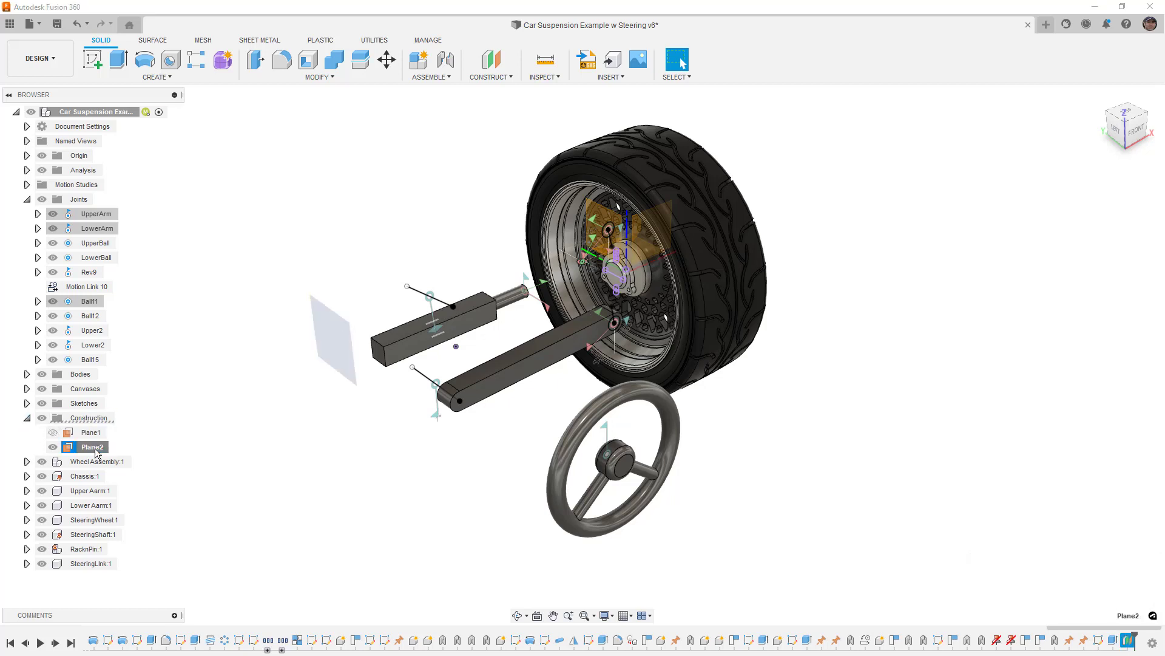
- Rename the new offset construction plane as Bump Steer and hide the assembly's origin planes and axes
double_click(93, 447)
text(Bu)
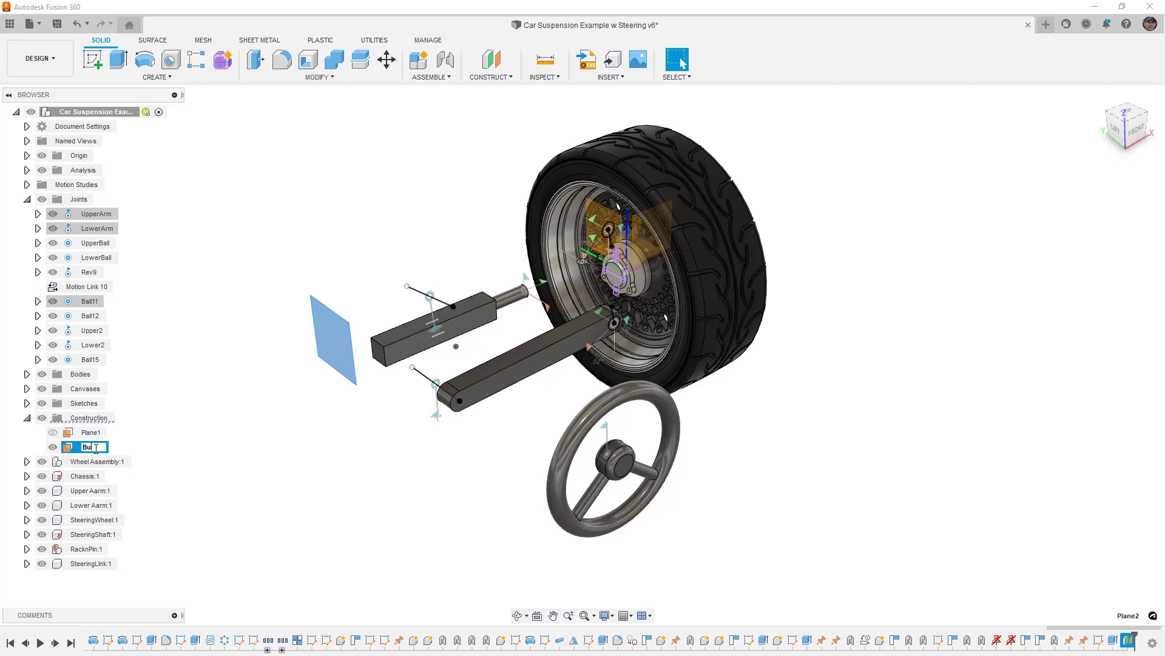
text(mp Steer)
key(Return)
click(42, 156)
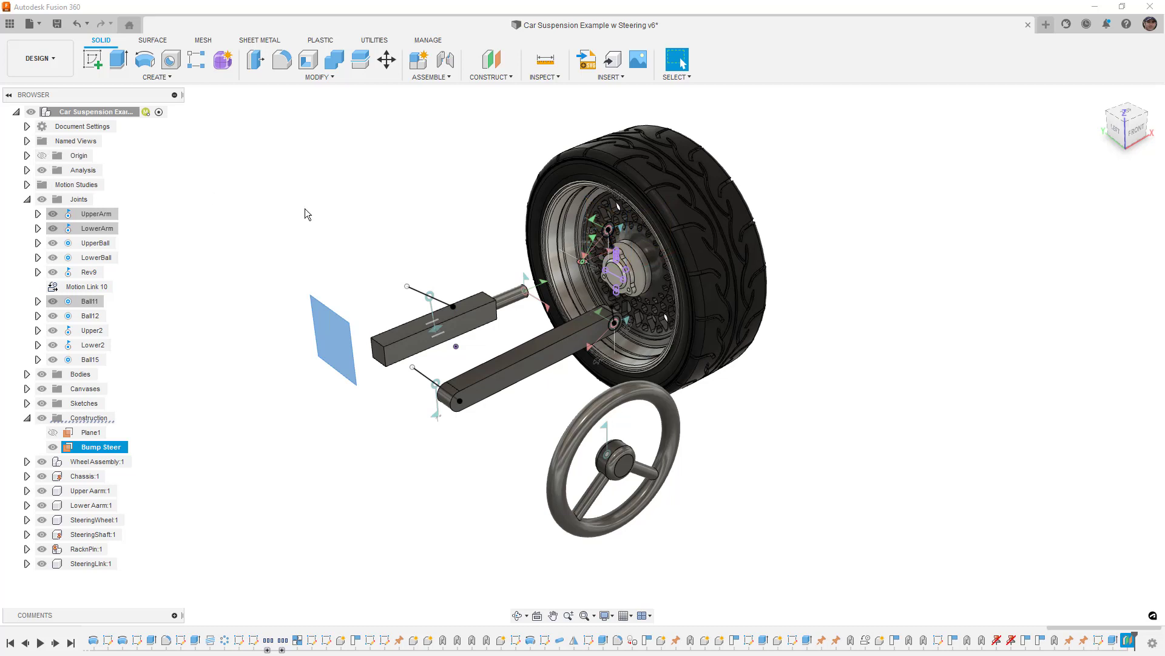
- Measure the angle between the Bump Steer plane and the wheel hub's round center face, and examine it from above
click(333, 324)
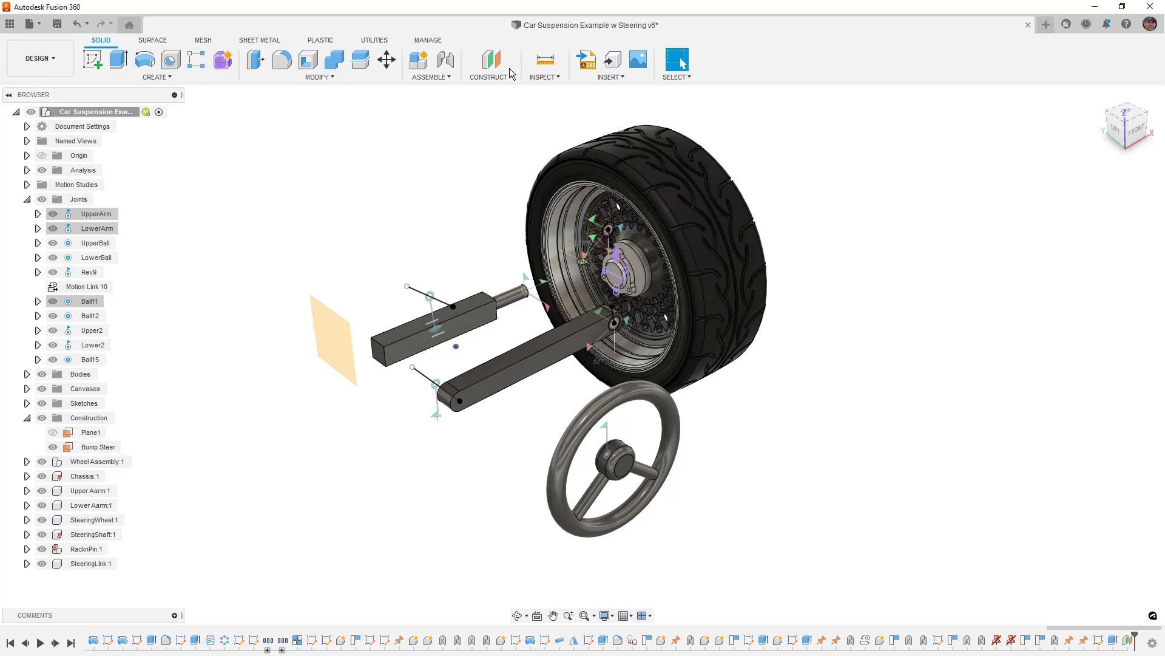
click(544, 61)
click(323, 323)
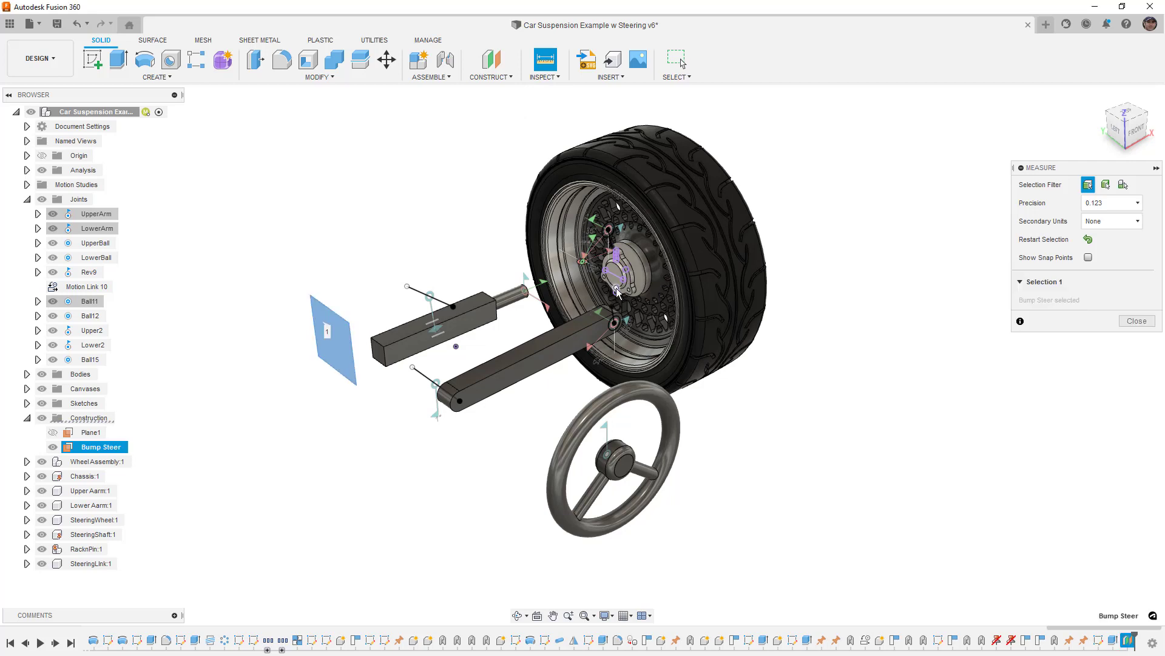
scroll(613, 279, up, 2)
click(612, 280)
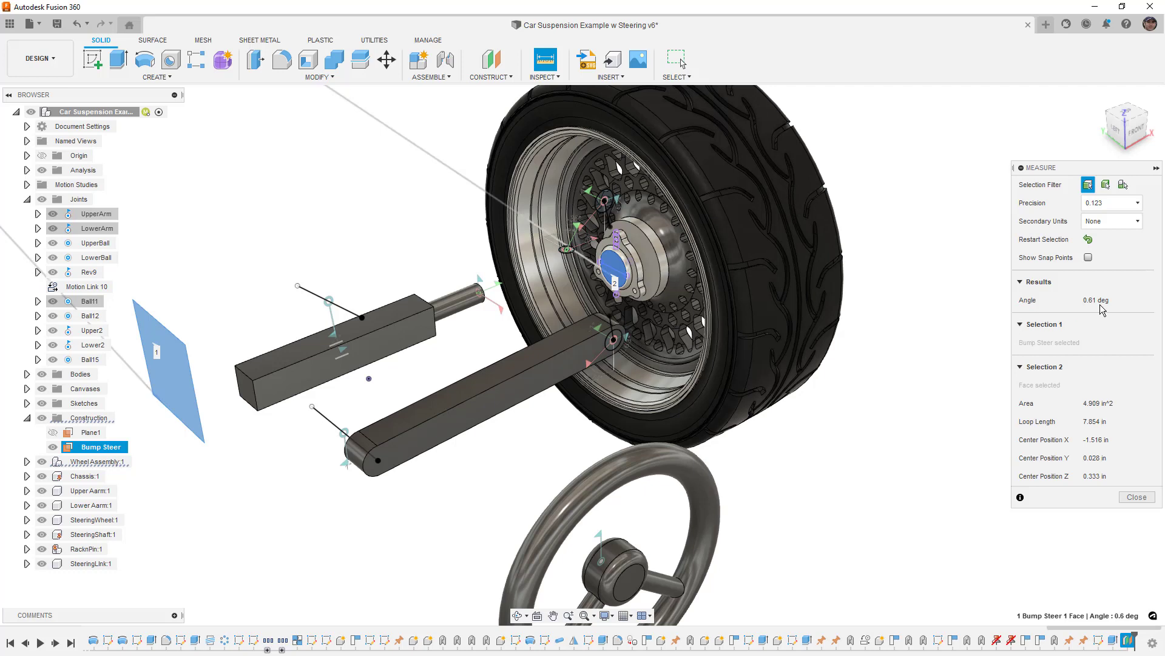
shift+middle_drag(824, 337, 839, 445)
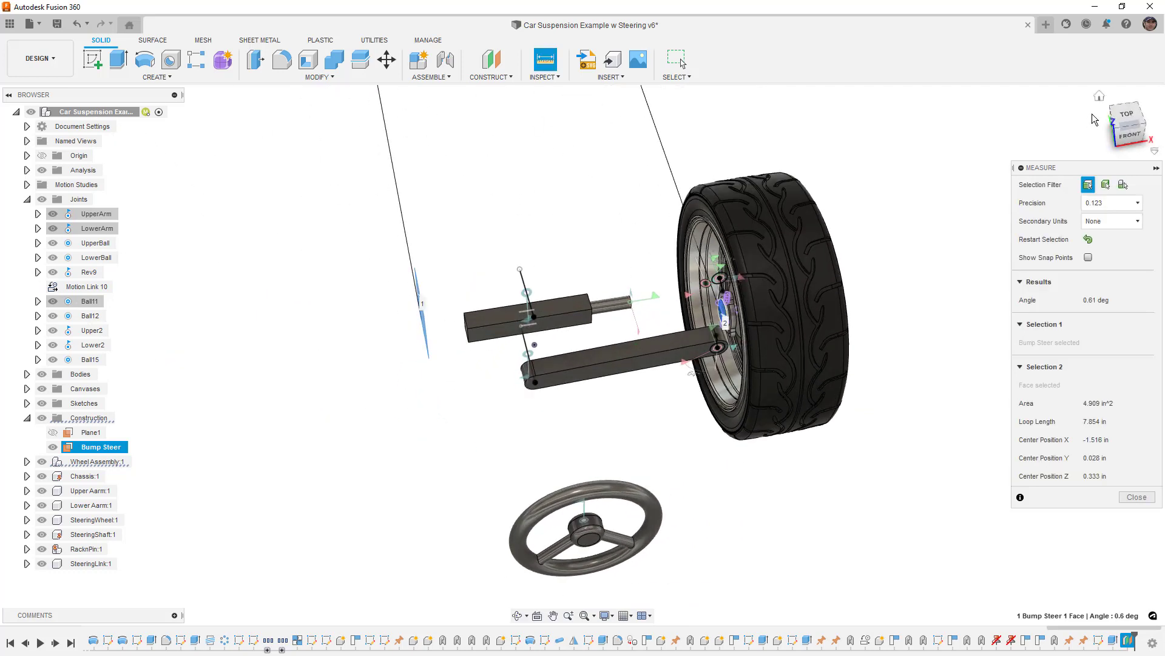
click(1127, 114)
scroll(580, 407, down, 8)
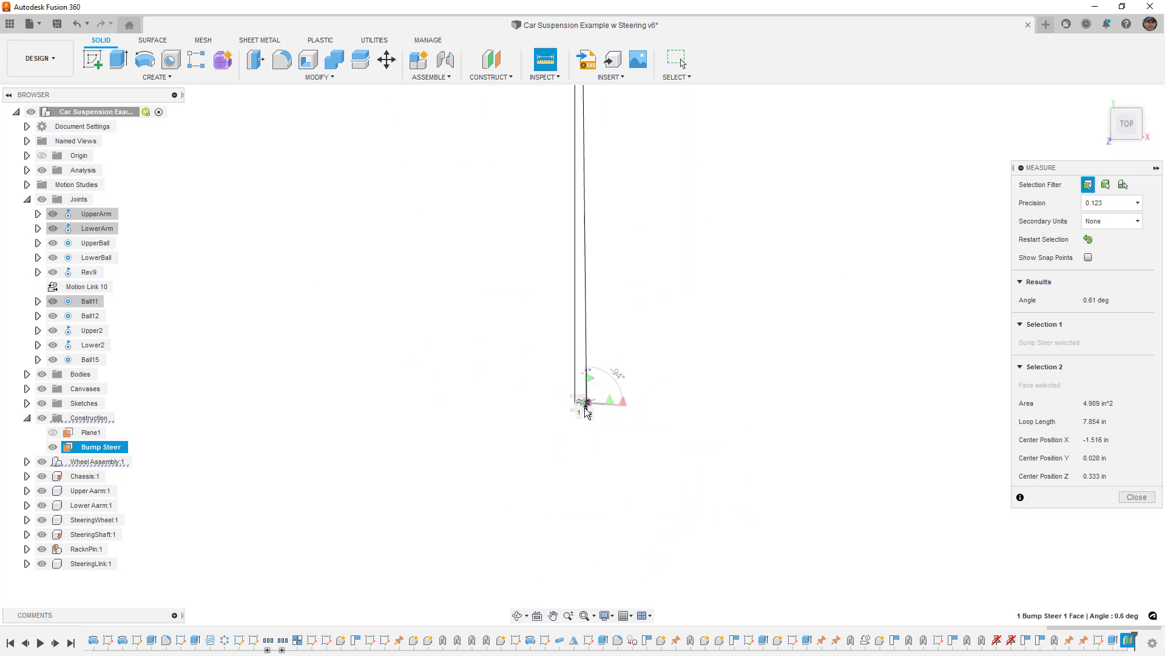
scroll(603, 417, up, 10)
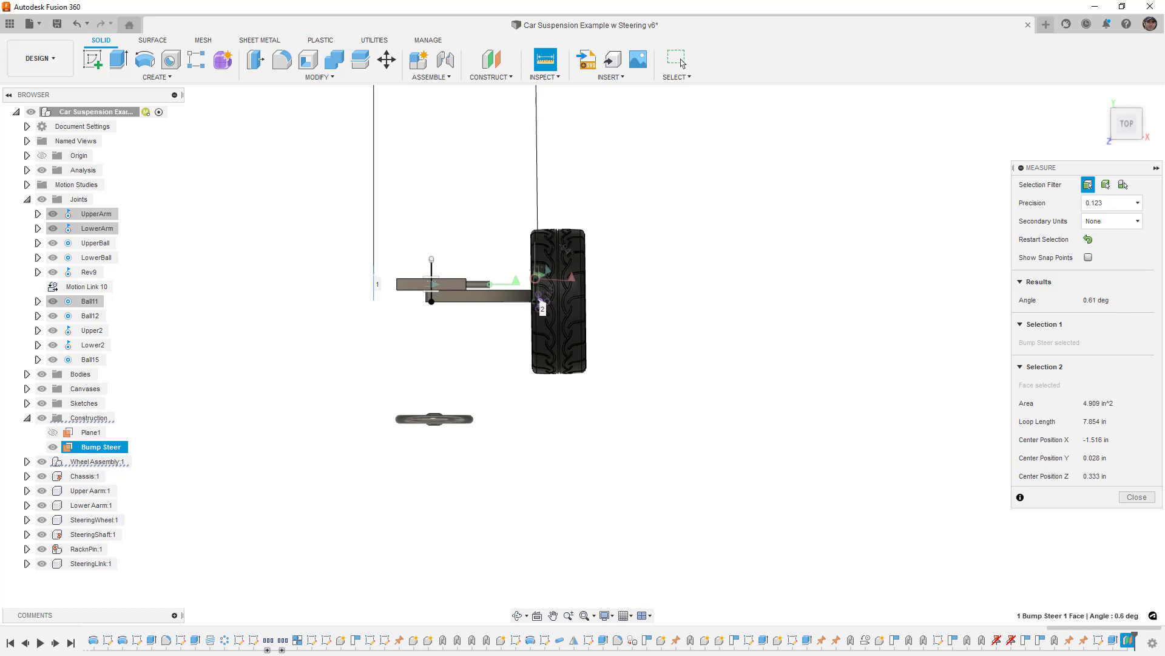
- Switch to the Excel workbook, enter Wheel Travel 0 in A2 and Steering Angle 0.61 in B2, and move the workbook out of the way
key(alt+Tab)
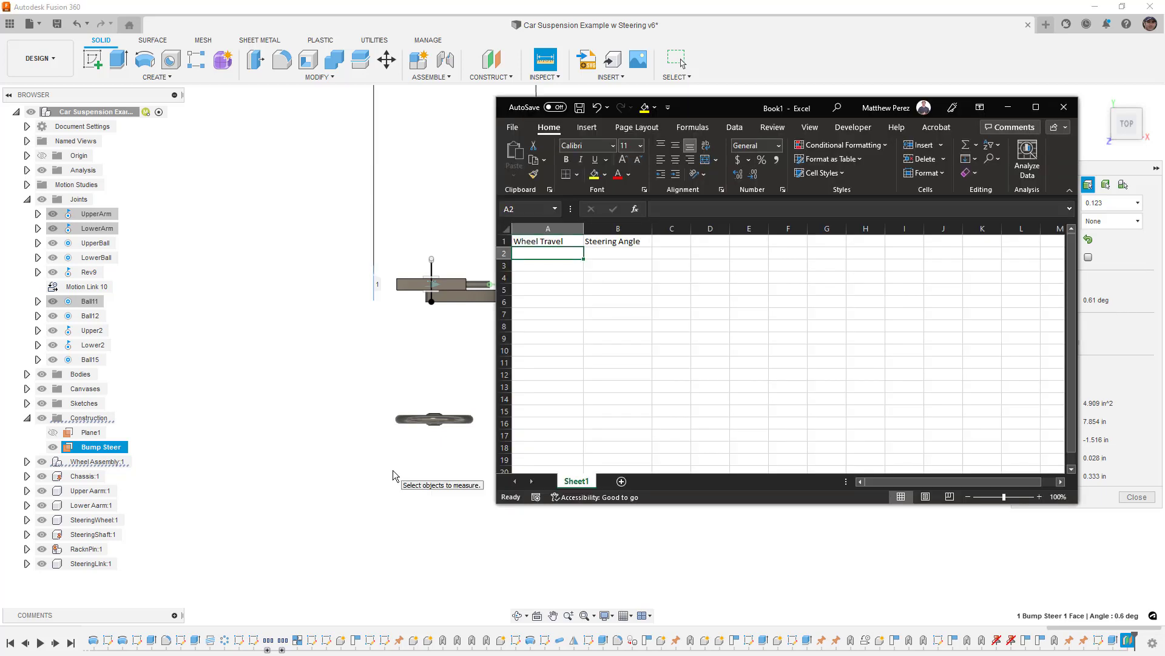
click(614, 254)
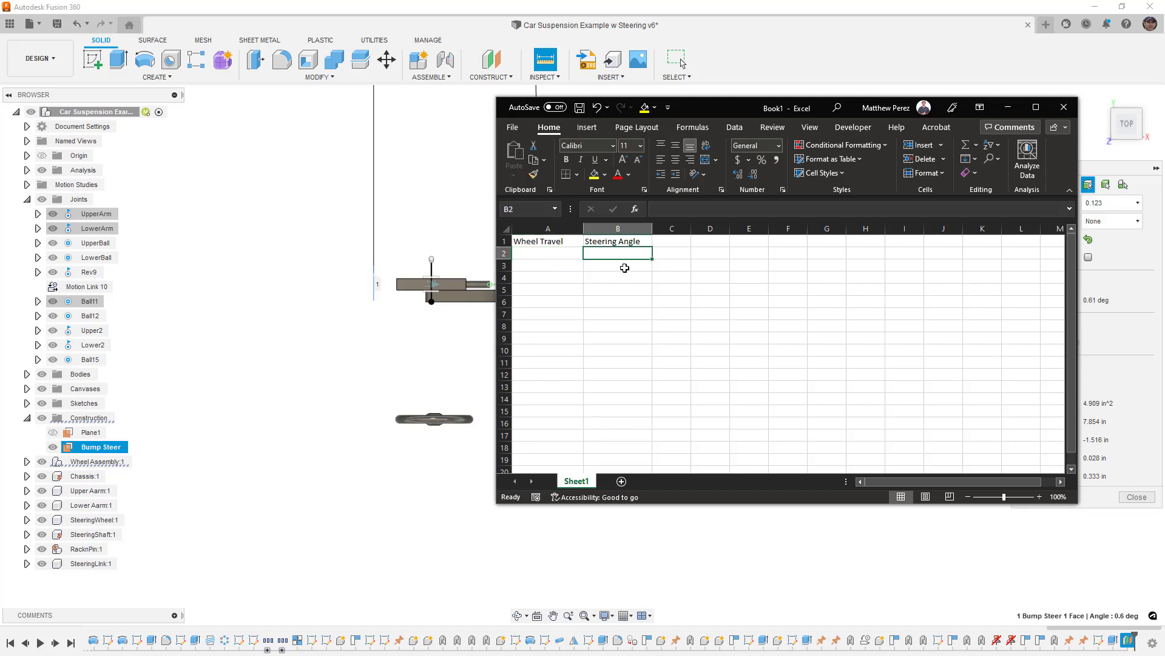
text(.61)
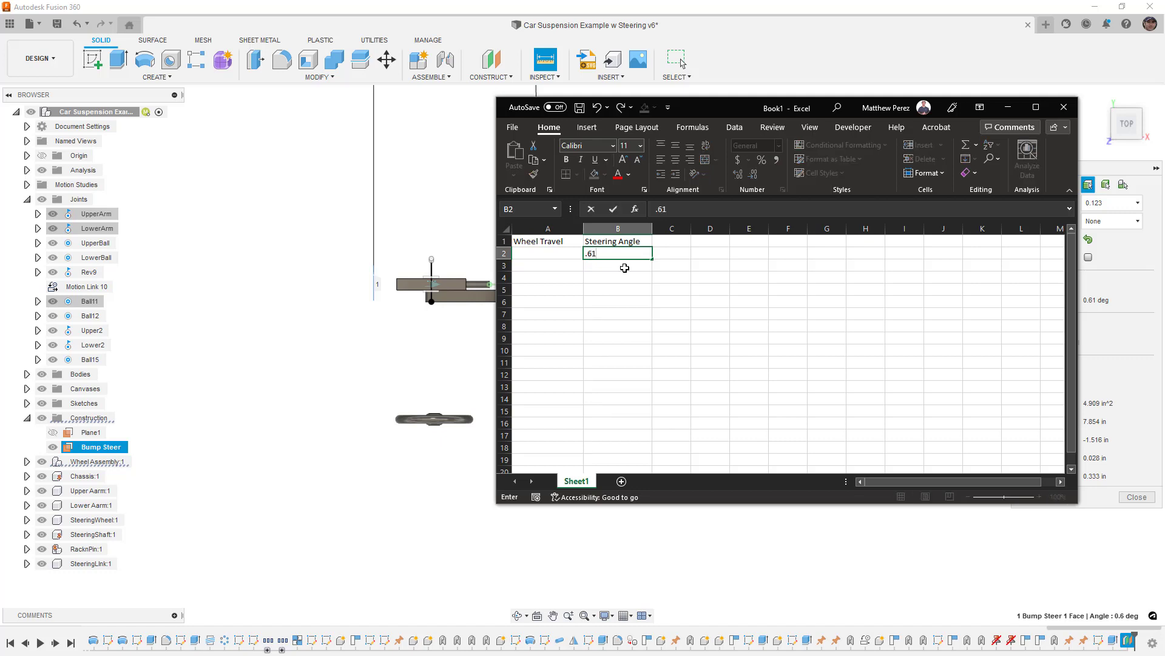
key(Return)
key(Left)
key(Up)
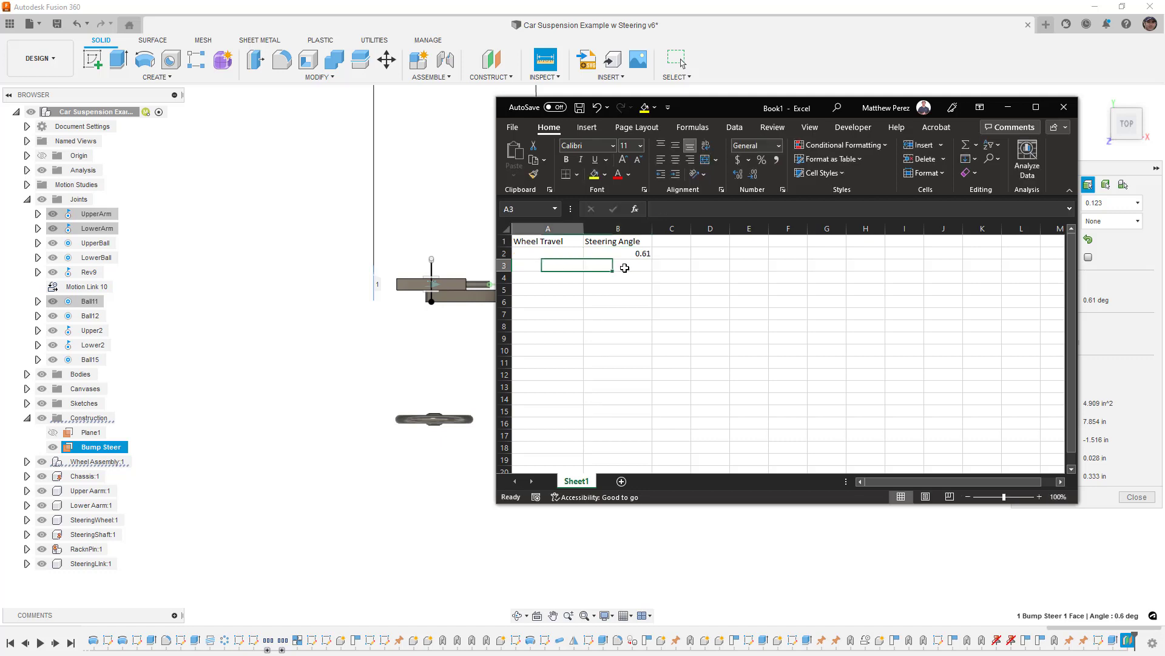
text(0)
key(Return)
key(Up)
key(Right)
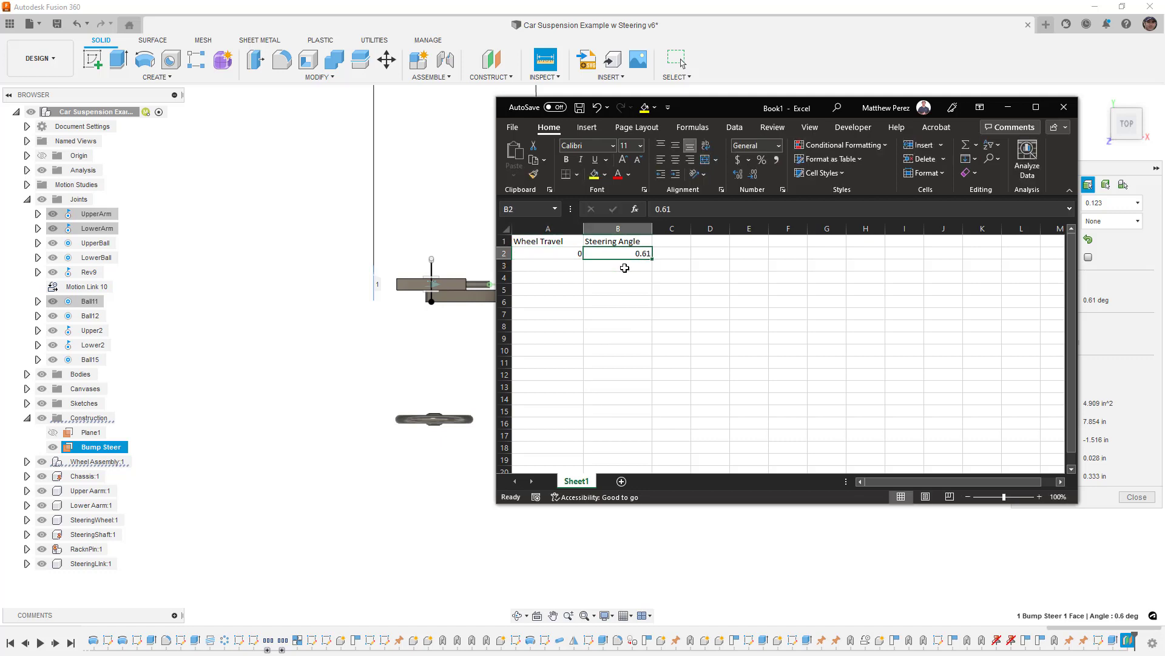
drag(738, 104, 0, 125)
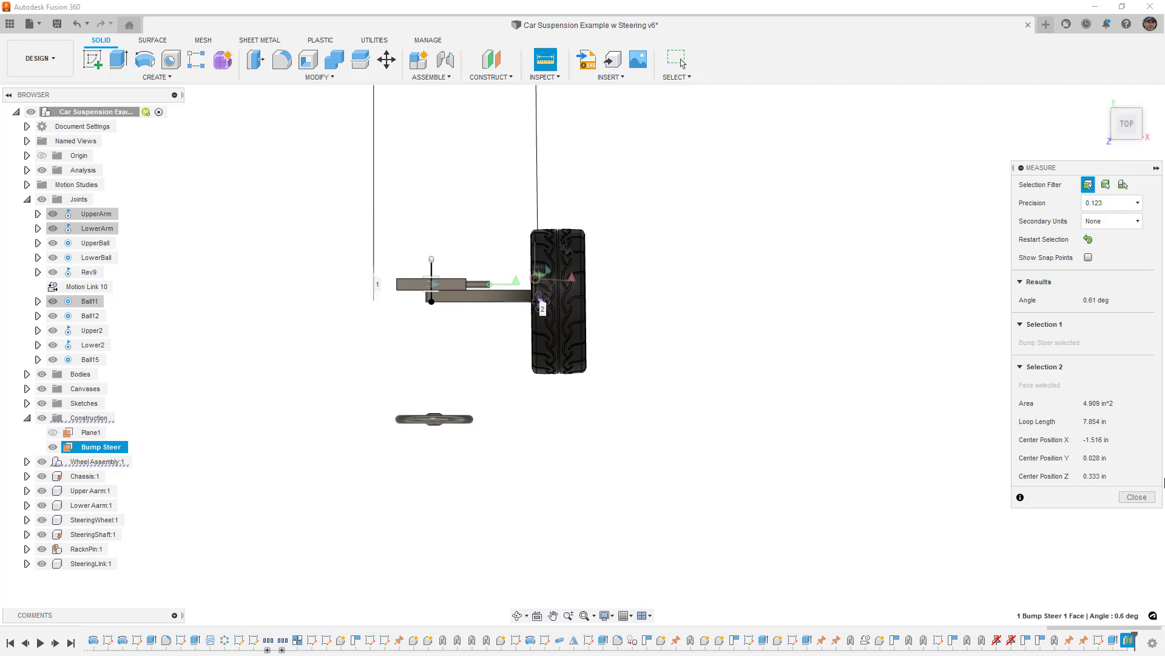
- Close the measurement and show the assembly's origin planes and axes, with the outer side of the wheel in view
click(1137, 497)
shift+middle_drag(803, 422, 821, 394)
scroll(499, 331, up, 5)
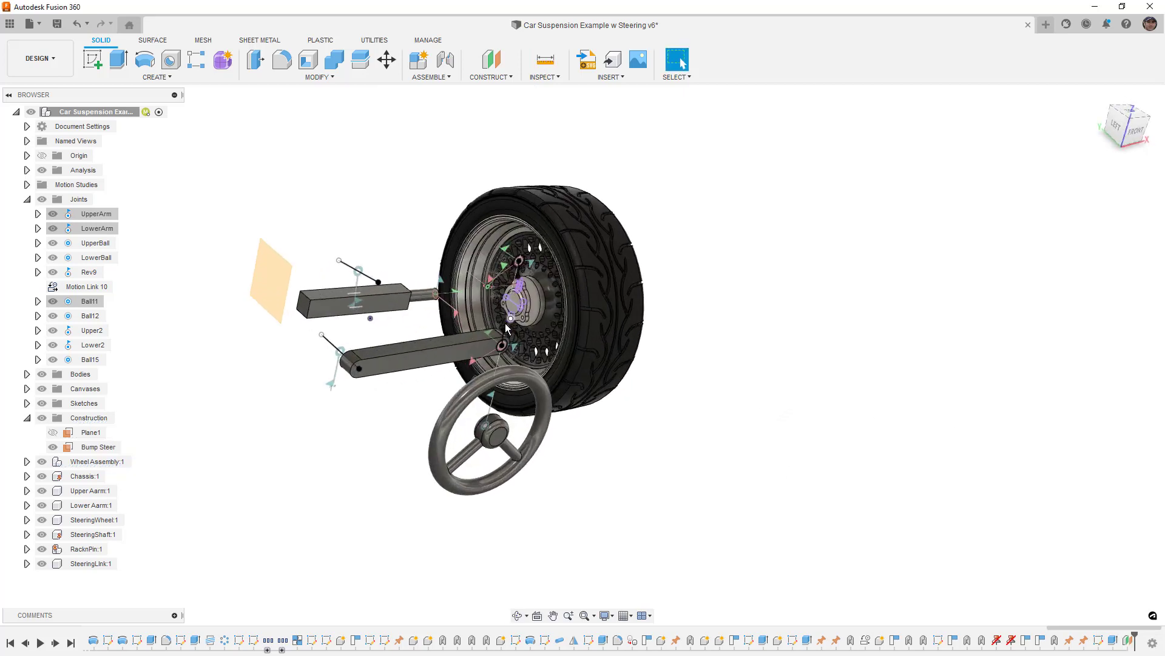
shift+middle_drag(658, 359, 326, 267)
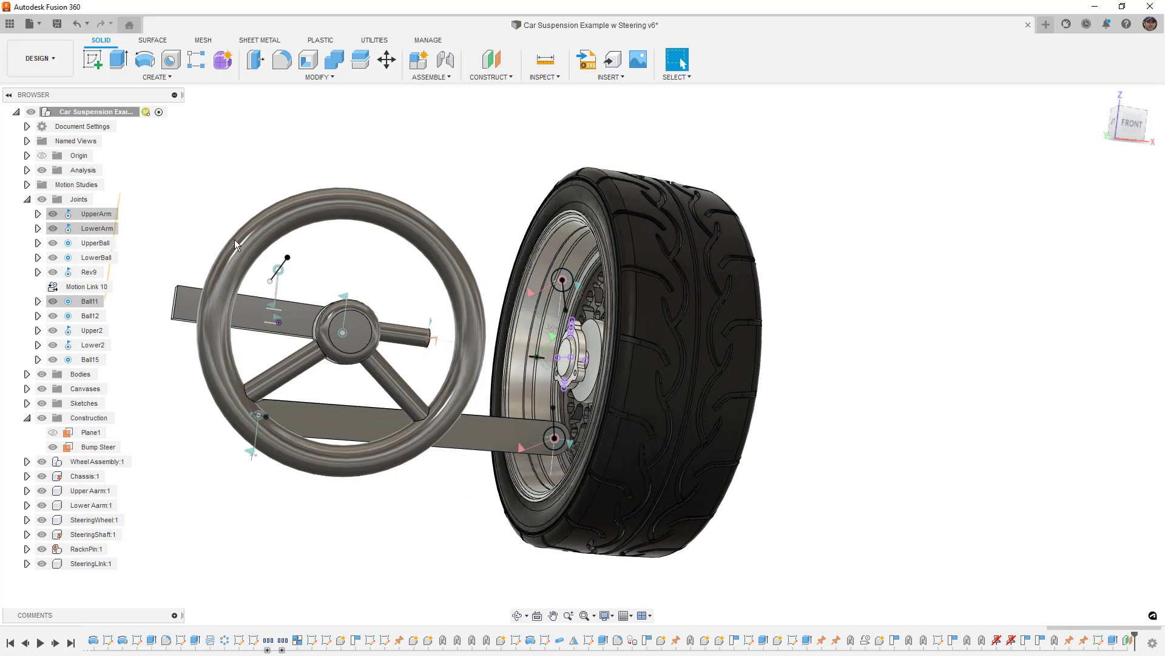
click(42, 156)
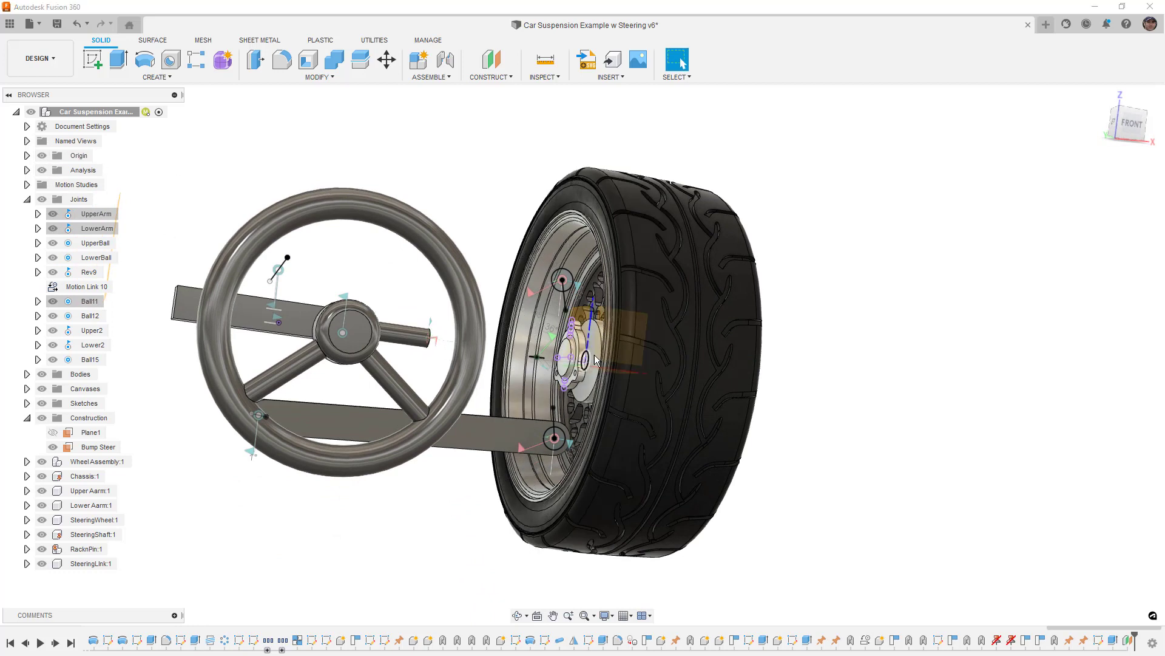
shift+middle_drag(650, 367, 603, 326)
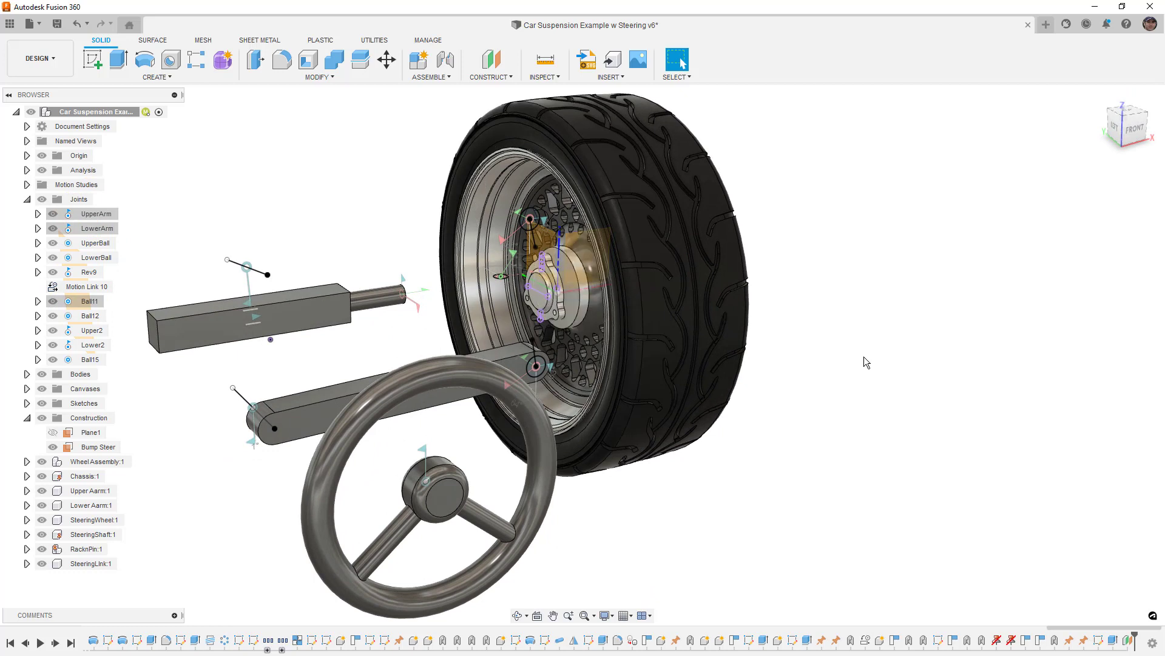
shift+middle_drag(872, 393, 669, 336)
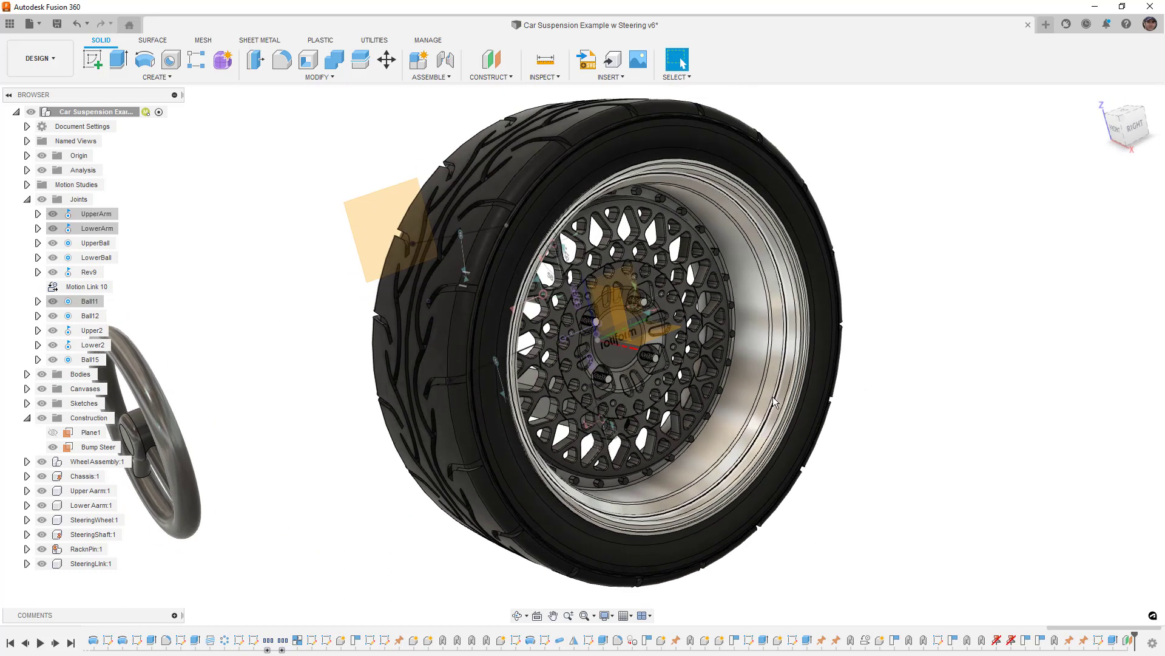
- Create a construction plane offset -12.168 in from the XY origin plane, level with the lowest part of the tire
click(491, 59)
drag(612, 330, 746, 551)
shift+middle_drag(794, 509, 804, 484)
scroll(700, 502, up, 3)
scroll(701, 503, up, 3)
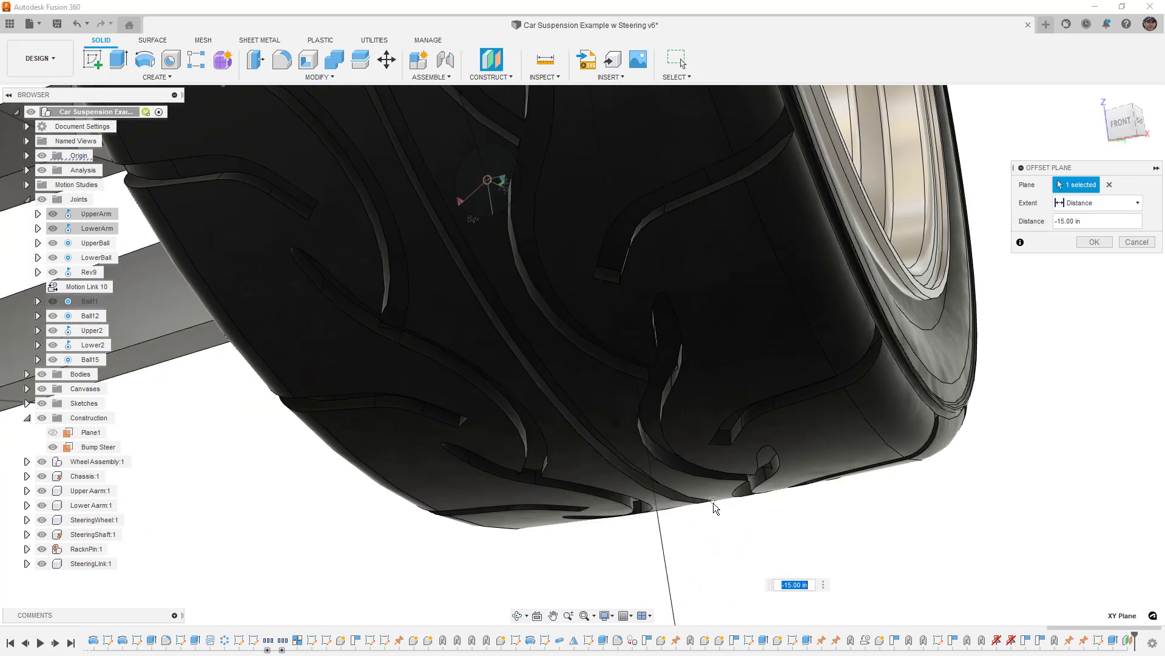
click(714, 504)
scroll(807, 457, down, 5)
shift+middle_drag(807, 457, 674, 456)
click(1128, 124)
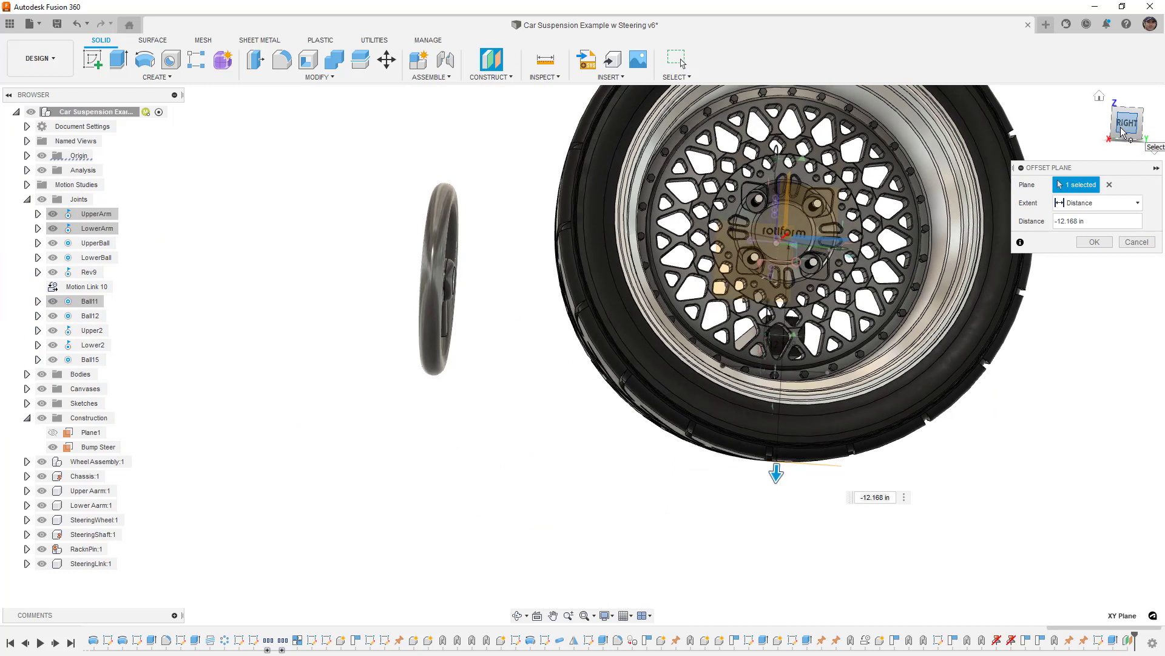
click(1093, 242)
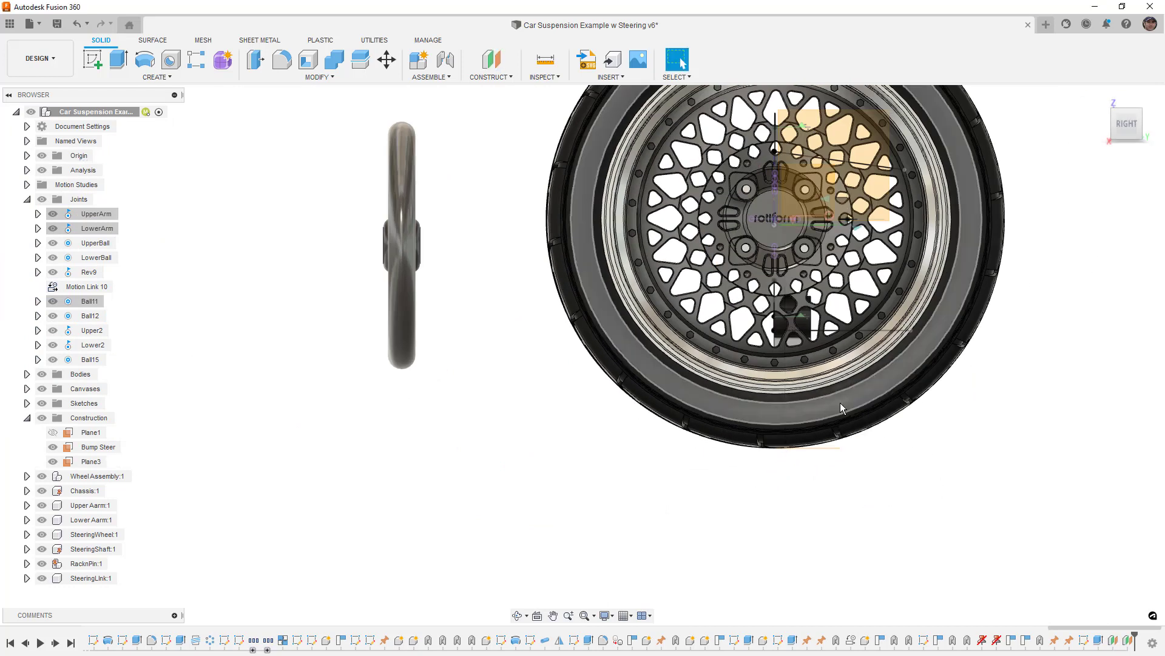
- Try moving the wheel freehand and revert the component positions
drag(801, 373, 803, 348)
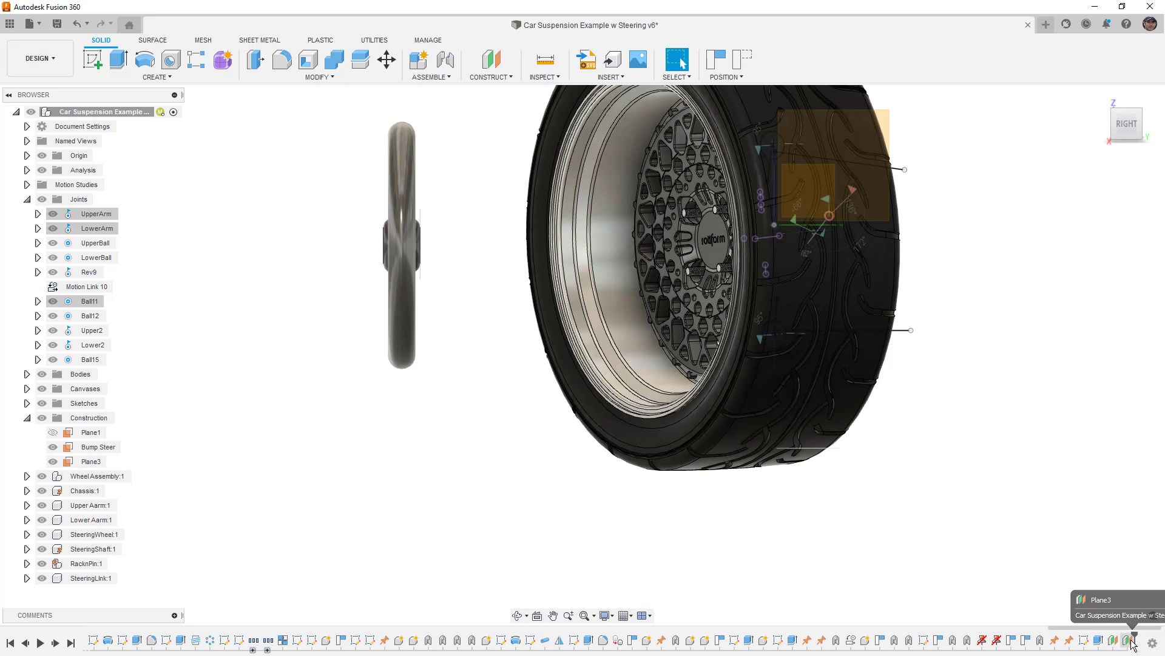
click(746, 59)
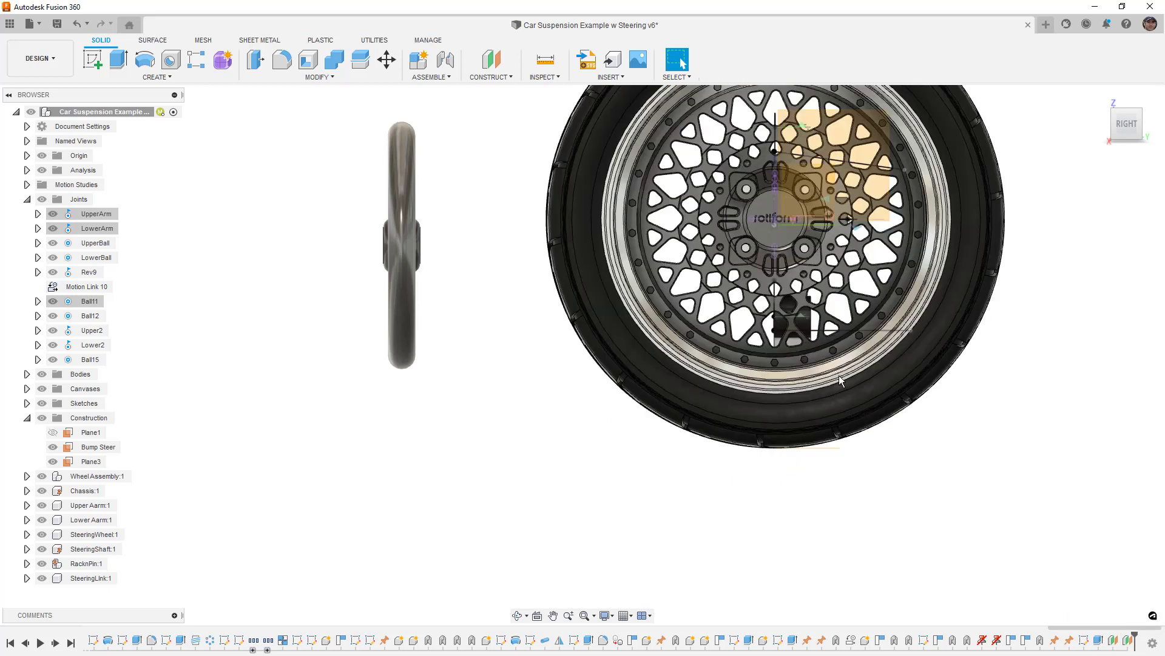
- Rename the plane under the tire as Ground Plane and hide the assembly's origin geometry
double_click(94, 462)
text(Ground Plane)
key(Return)
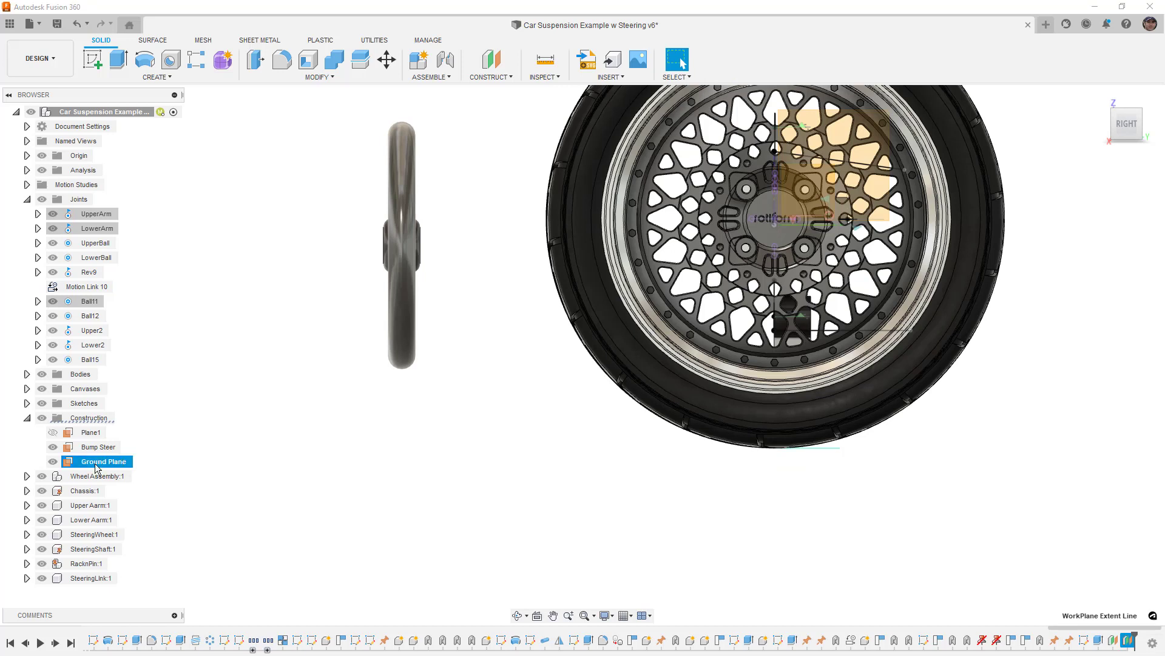
click(382, 414)
click(42, 156)
- Measure the distance from the Ground Plane to the edge of the small lower bolt hole in the wheel hub's flange
shift+middle_drag(507, 326, 797, 448)
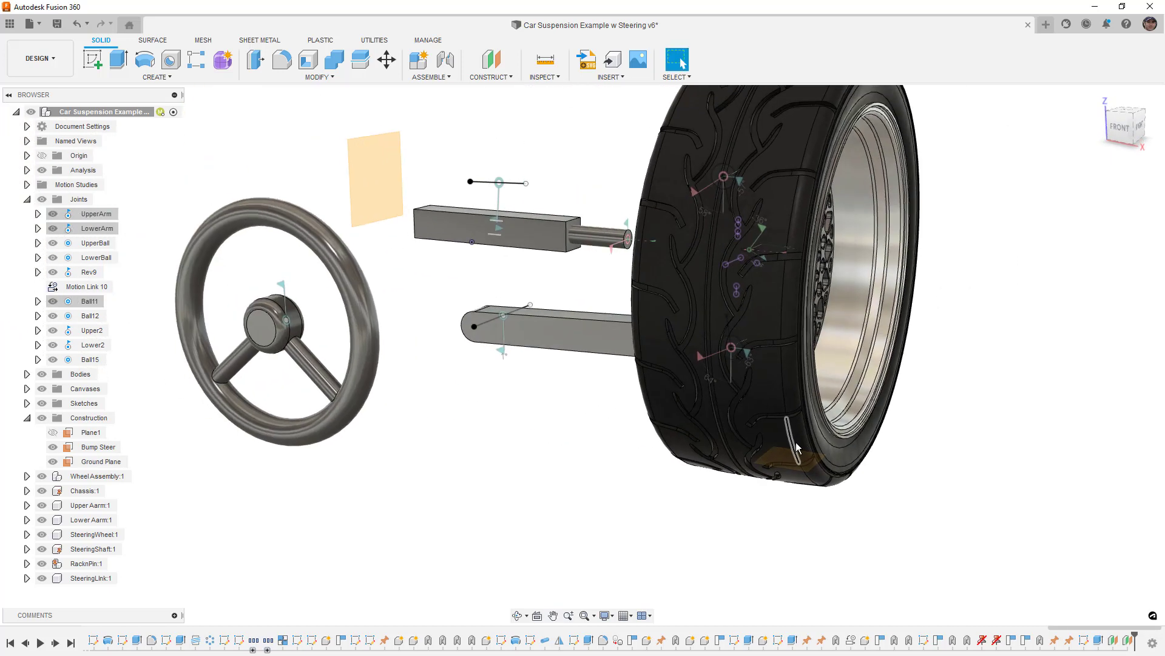
scroll(797, 448, down, 3)
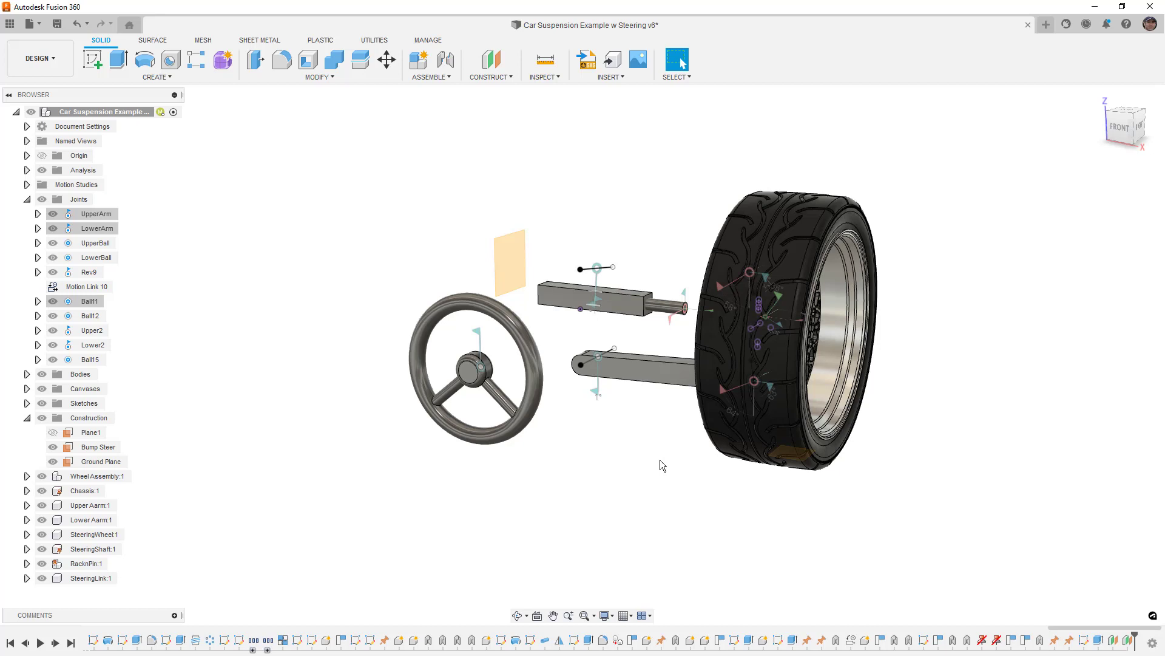
key(F4)
drag(661, 469, 744, 487)
shift+middle_drag(744, 487, 728, 502)
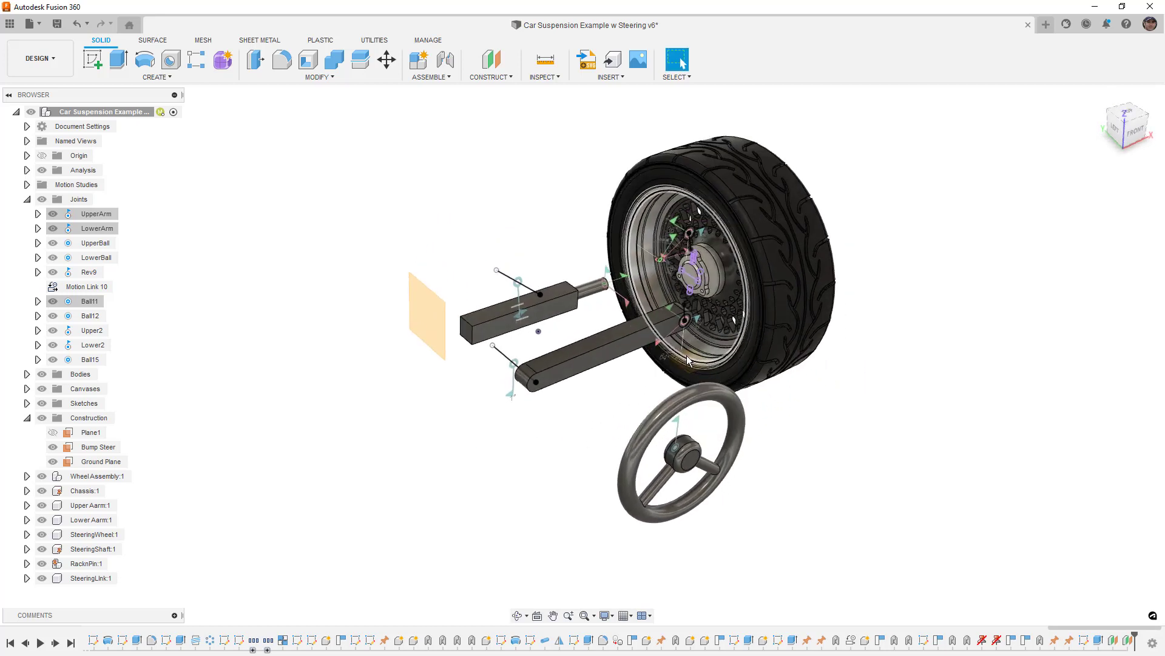
scroll(647, 340, up, 3)
click(545, 59)
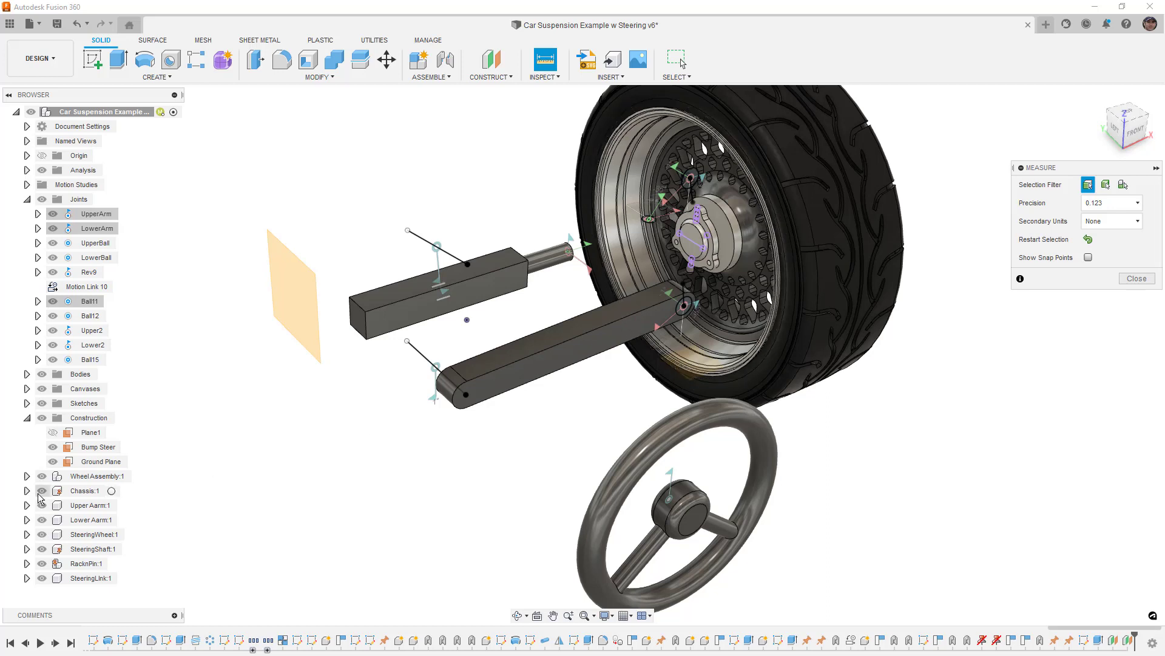
click(97, 461)
scroll(707, 270, up, 5)
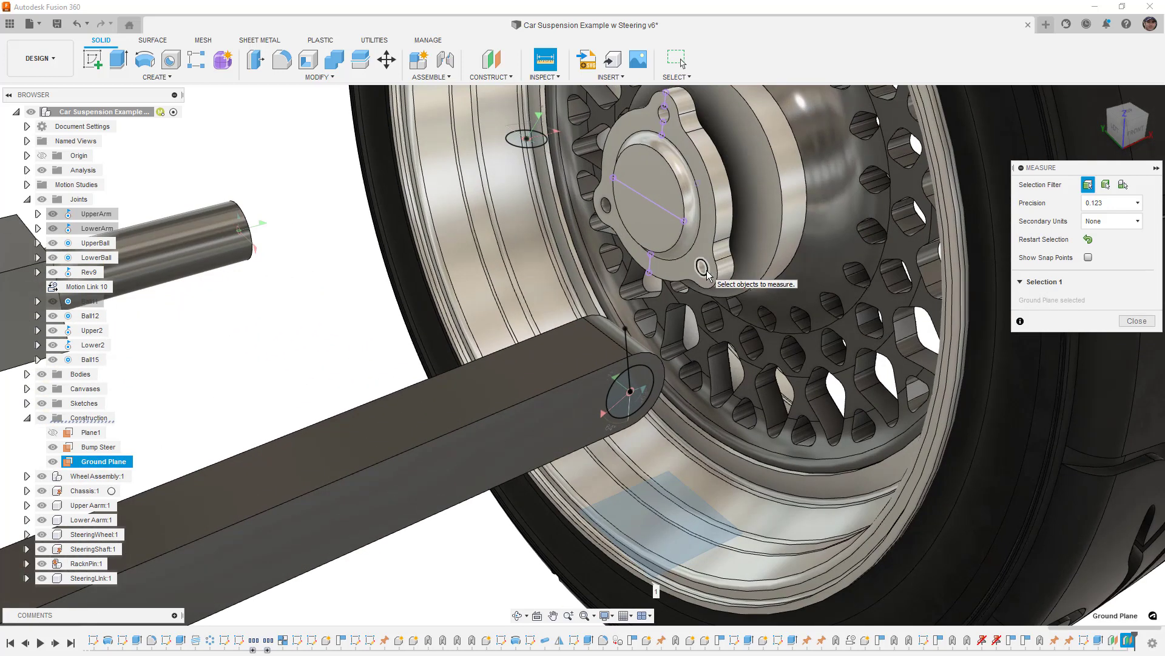
click(706, 271)
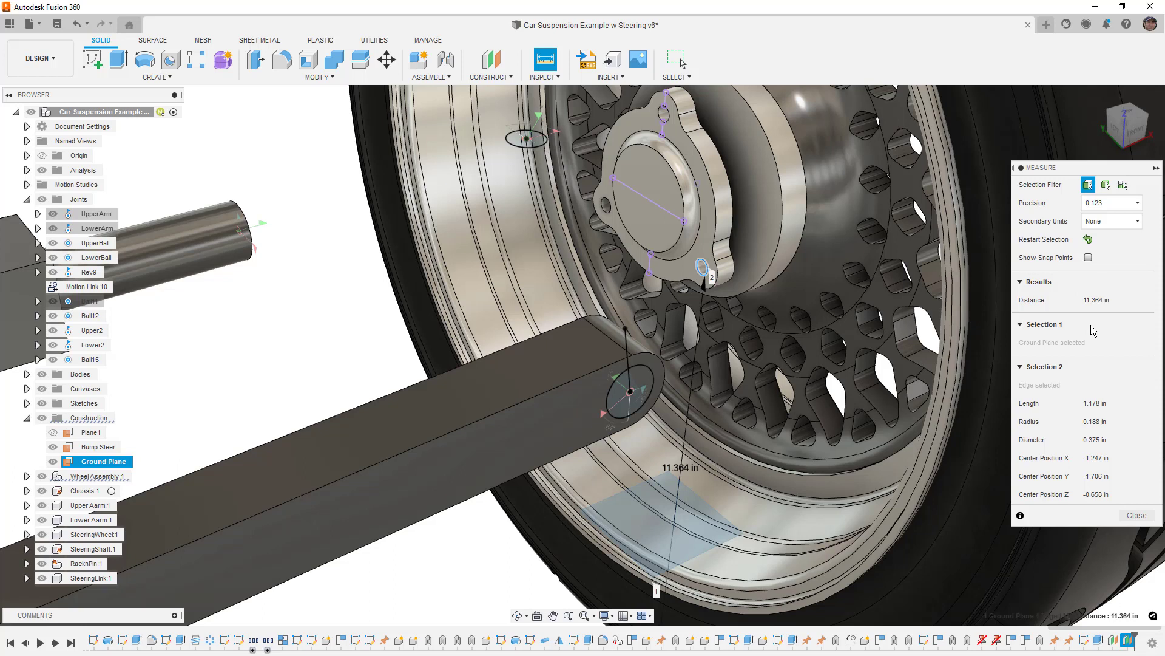
- Measure the distance from the sketch point on the hub's center face to the Ground Plane, and clear the measurement selection
scroll(676, 430, down, 5)
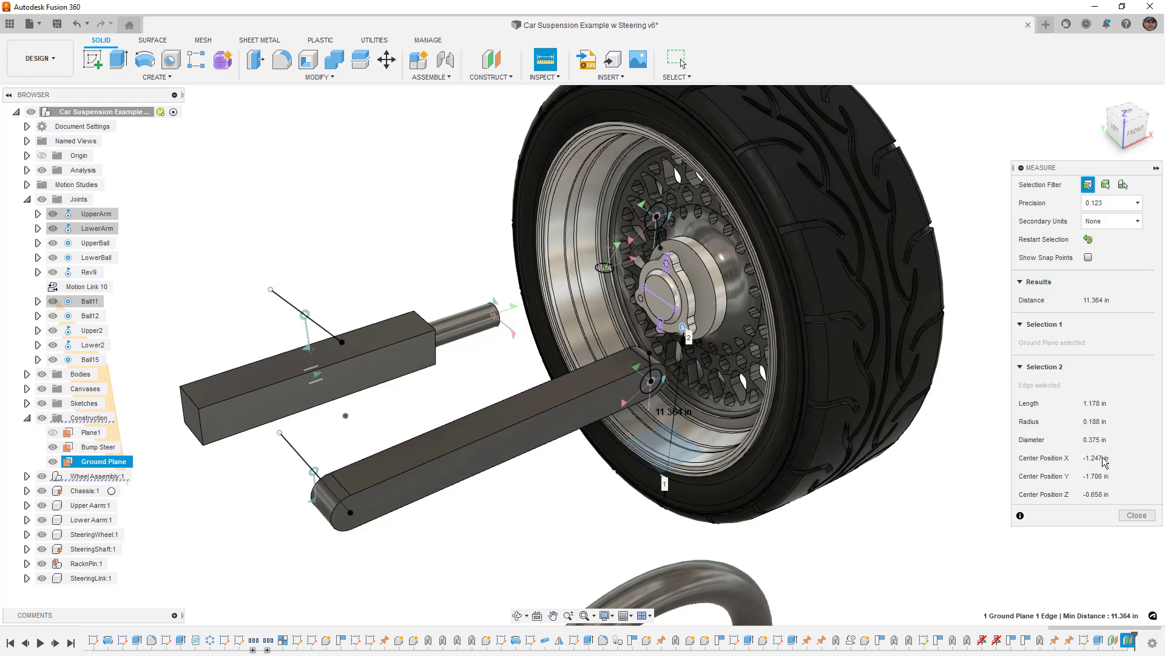
click(977, 195)
click(675, 309)
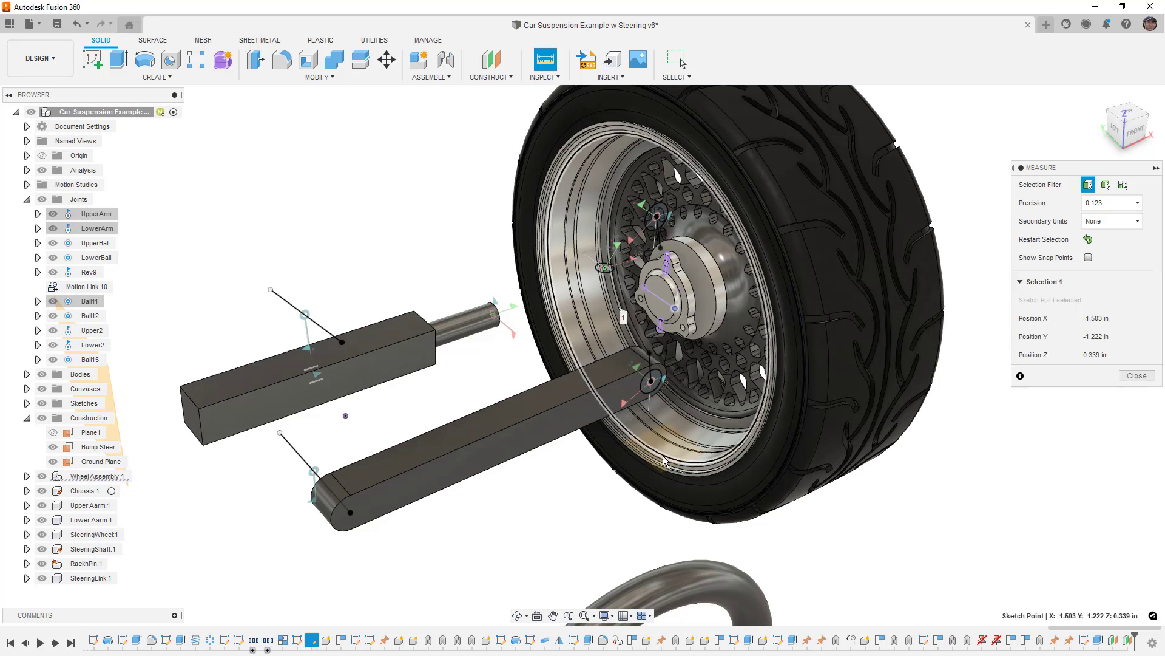
click(96, 463)
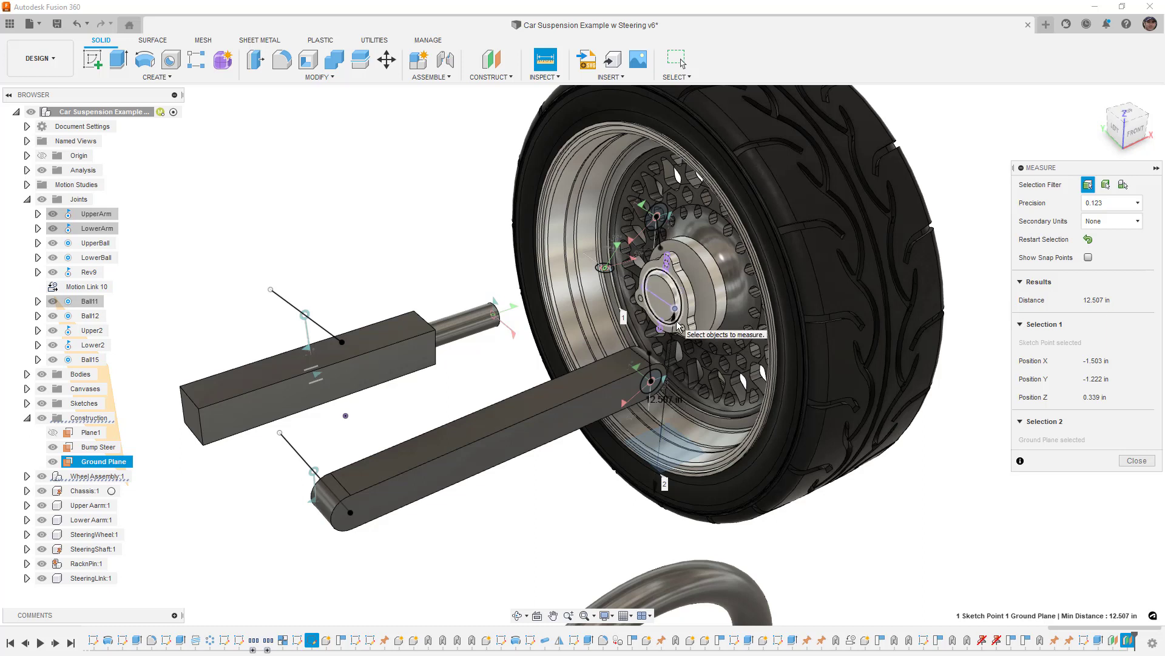
click(977, 490)
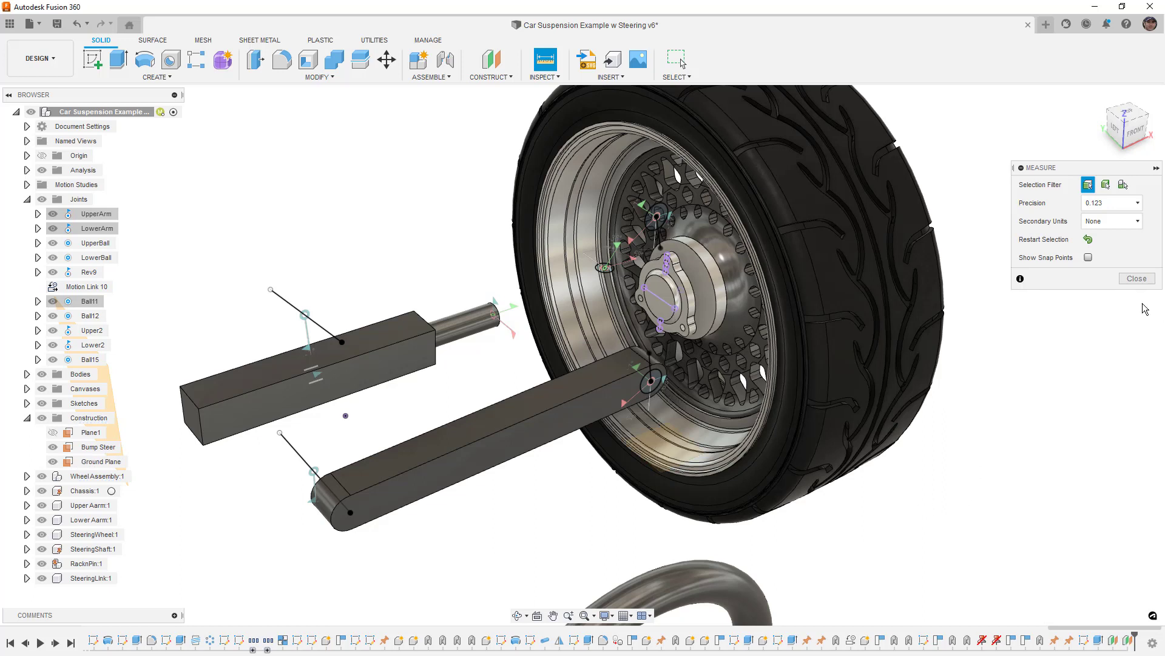
- Sketch a single point at the origin on the Ground Plane, hiding the Wheel Assembly to reach it, and finish the sketch
click(1137, 279)
click(101, 463)
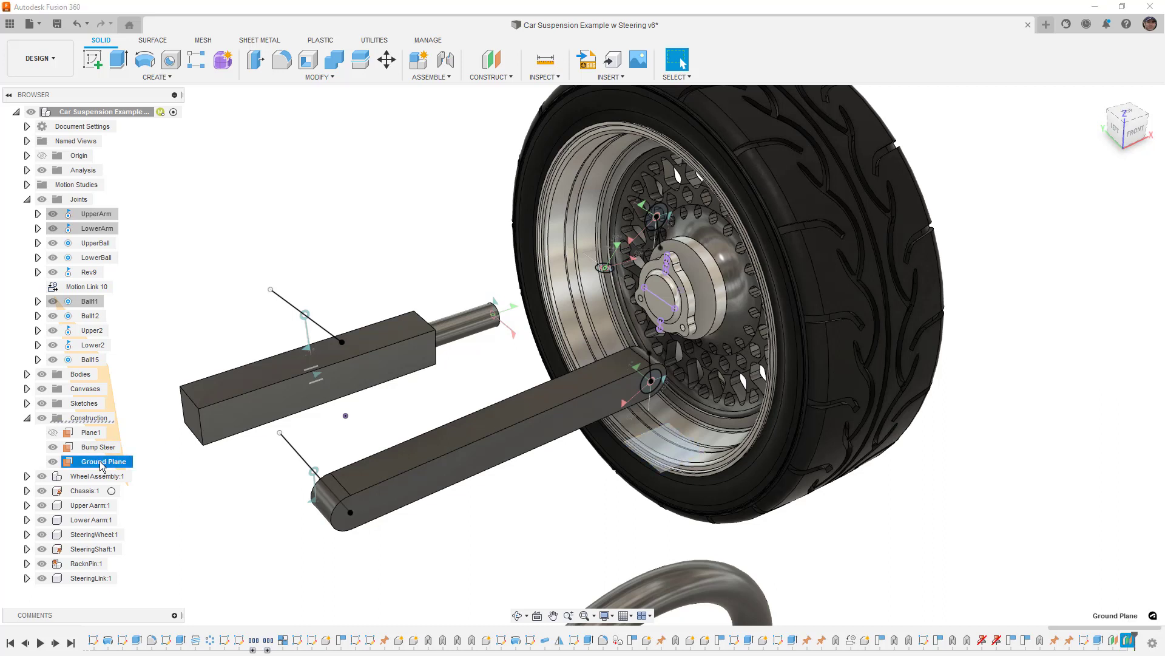
right_click(101, 463)
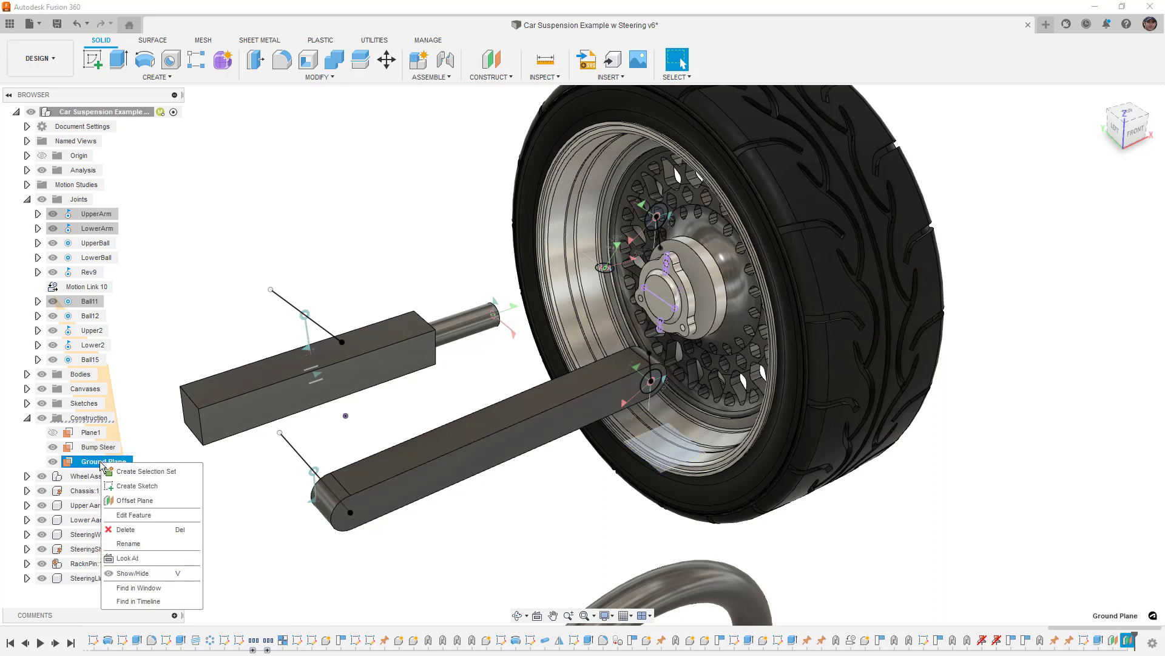
click(137, 486)
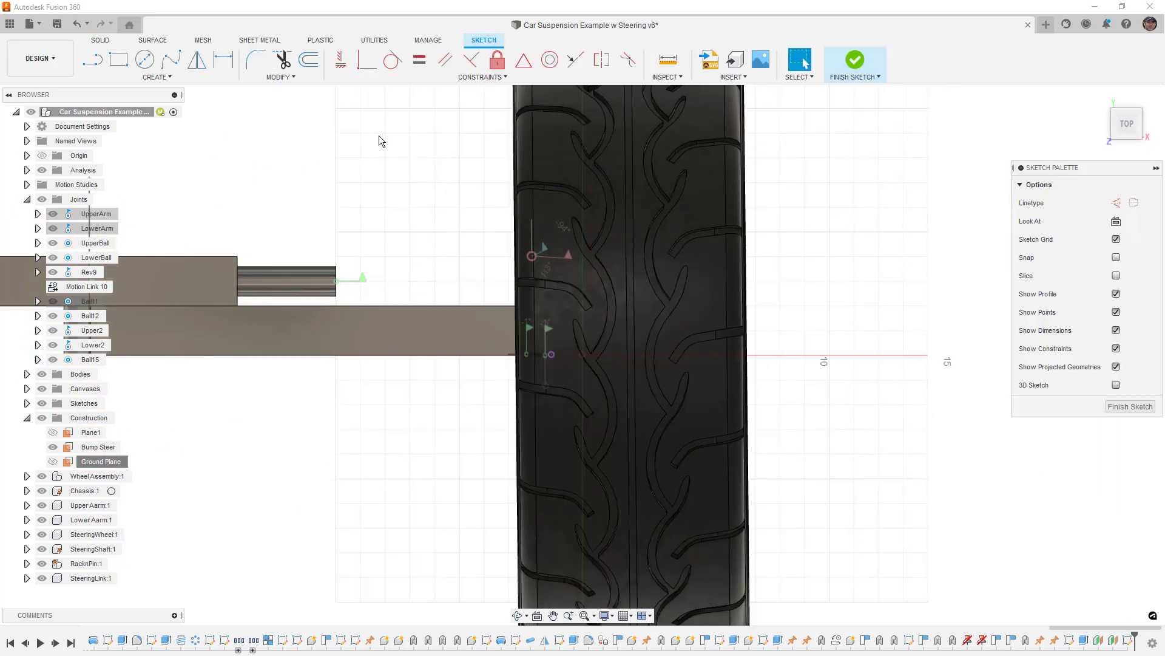
click(195, 77)
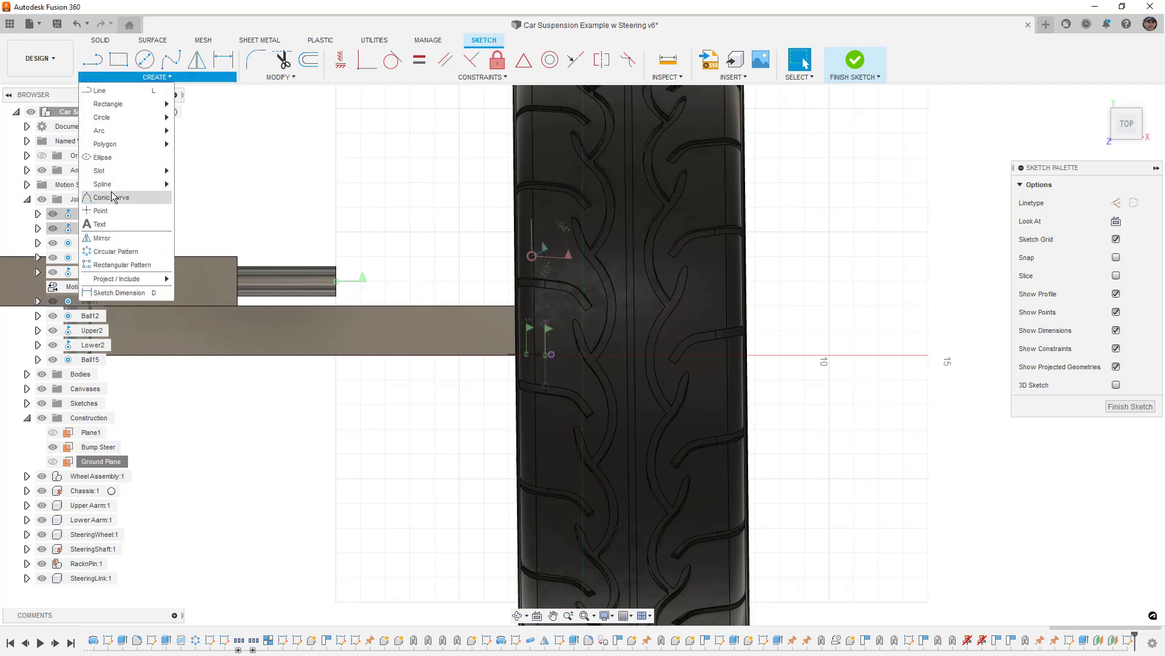
click(109, 211)
mouse_move(668, 368)
shift+middle_down()
mouse_move(639, 415)
mouse_move(638, 315)
shift+middle_up()
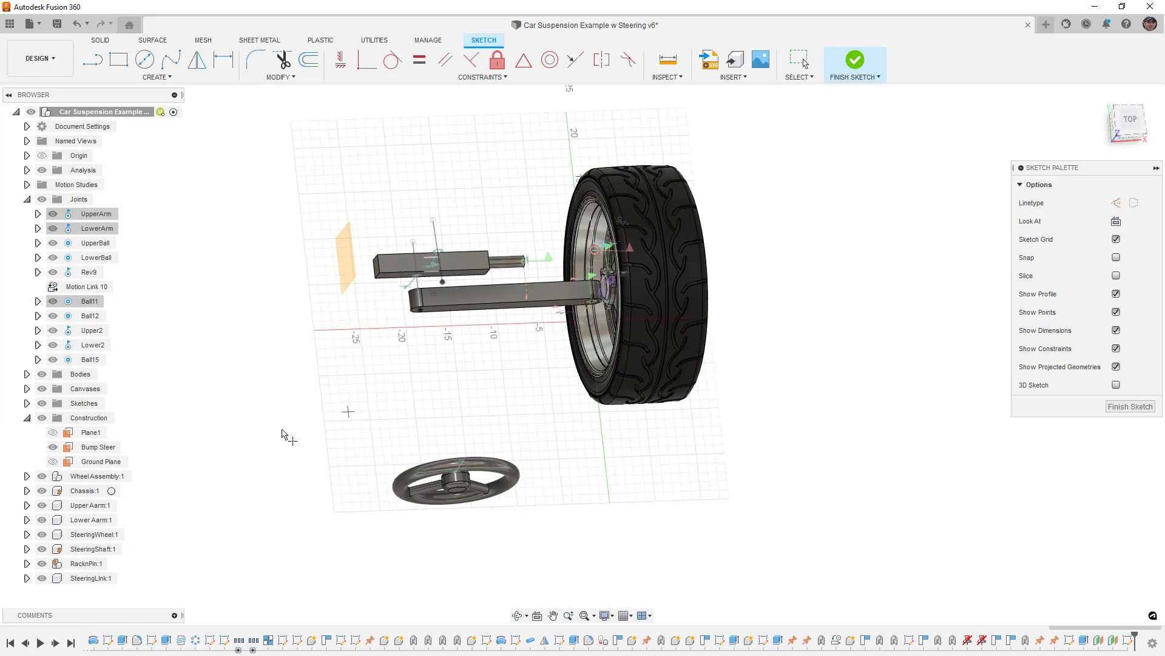
click(42, 476)
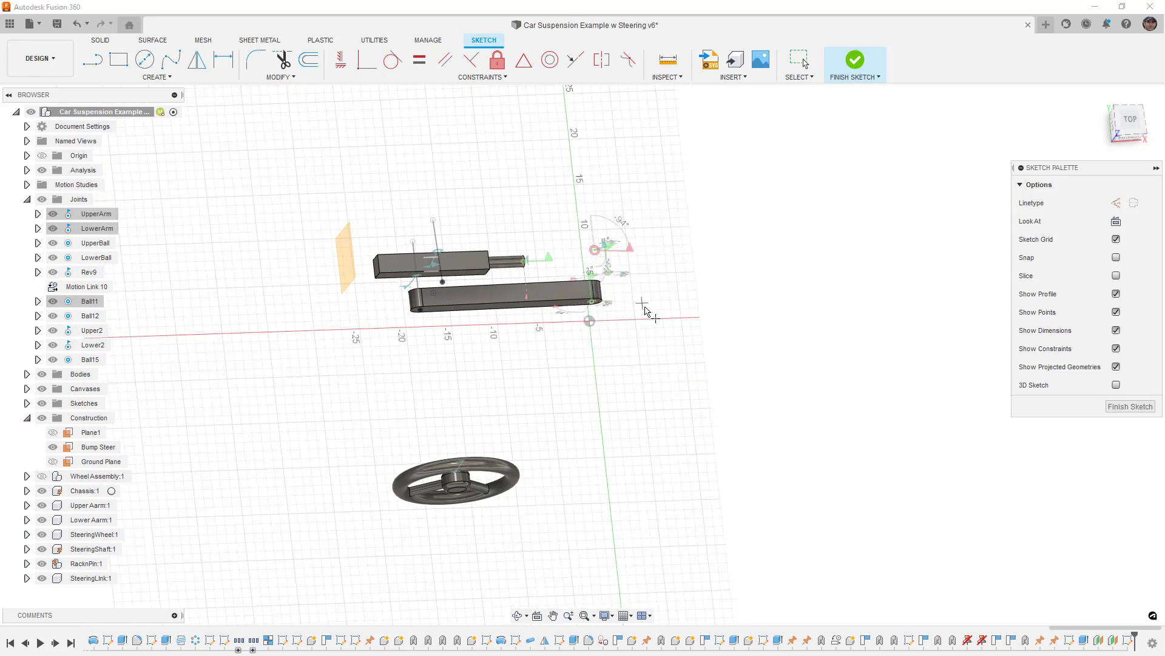
scroll(613, 322, up, 3)
click(607, 320)
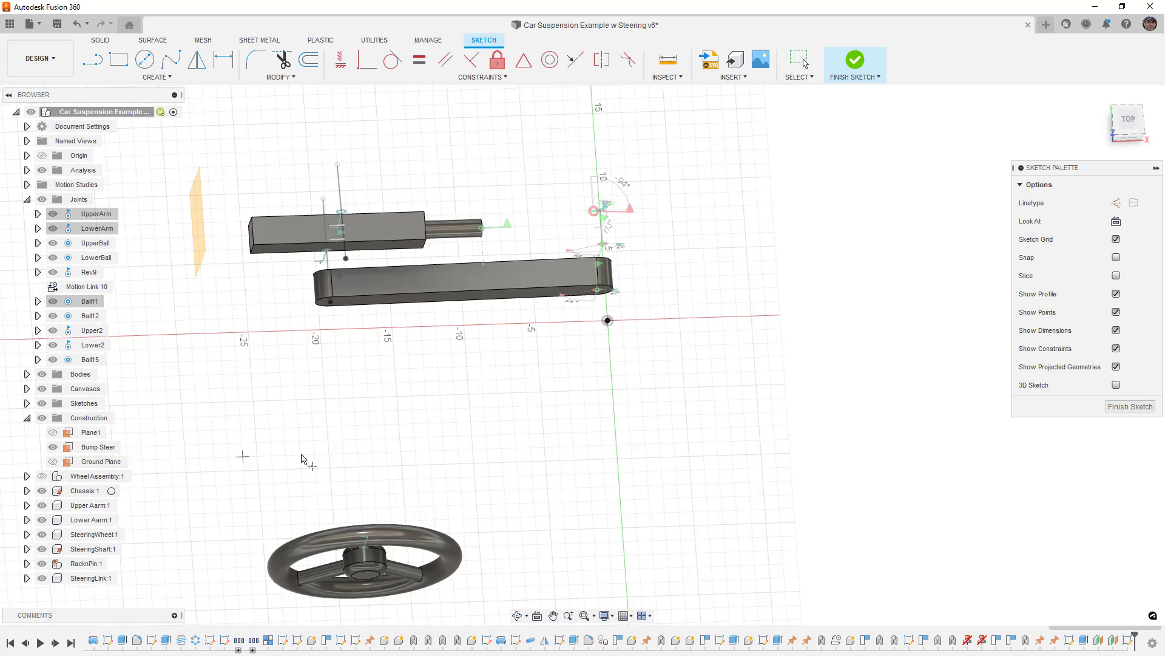
click(855, 61)
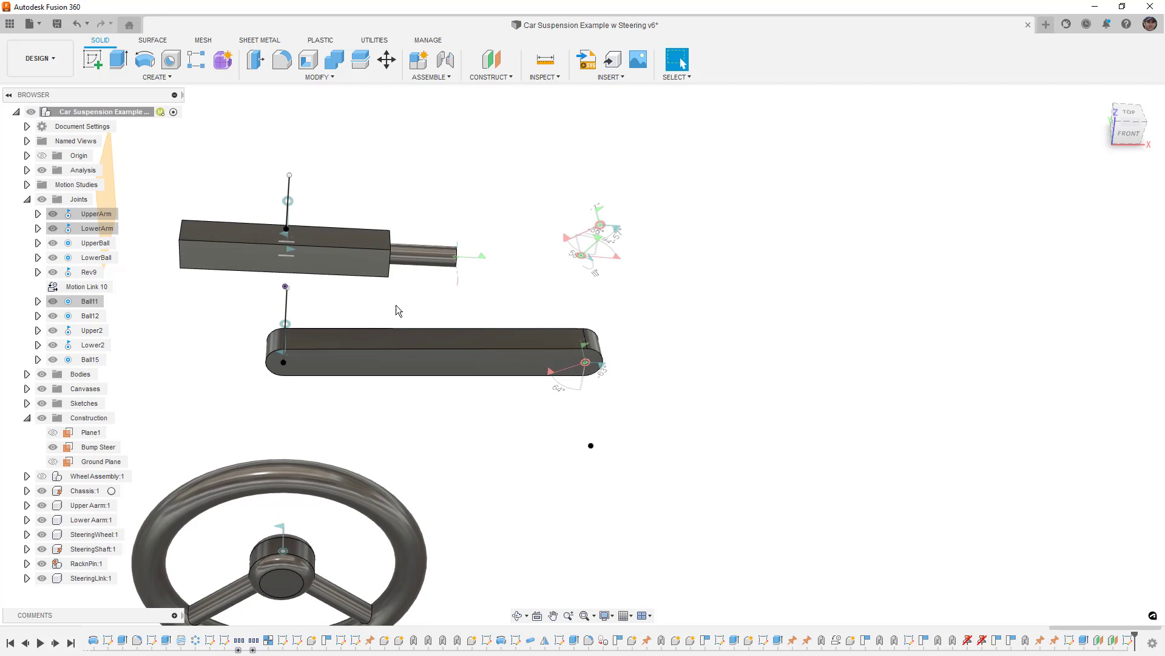
- Briefly display the assembly's origin geometry for comparison with the sketched ground point, hide it, and show the Wheel Assembly again
click(42, 156)
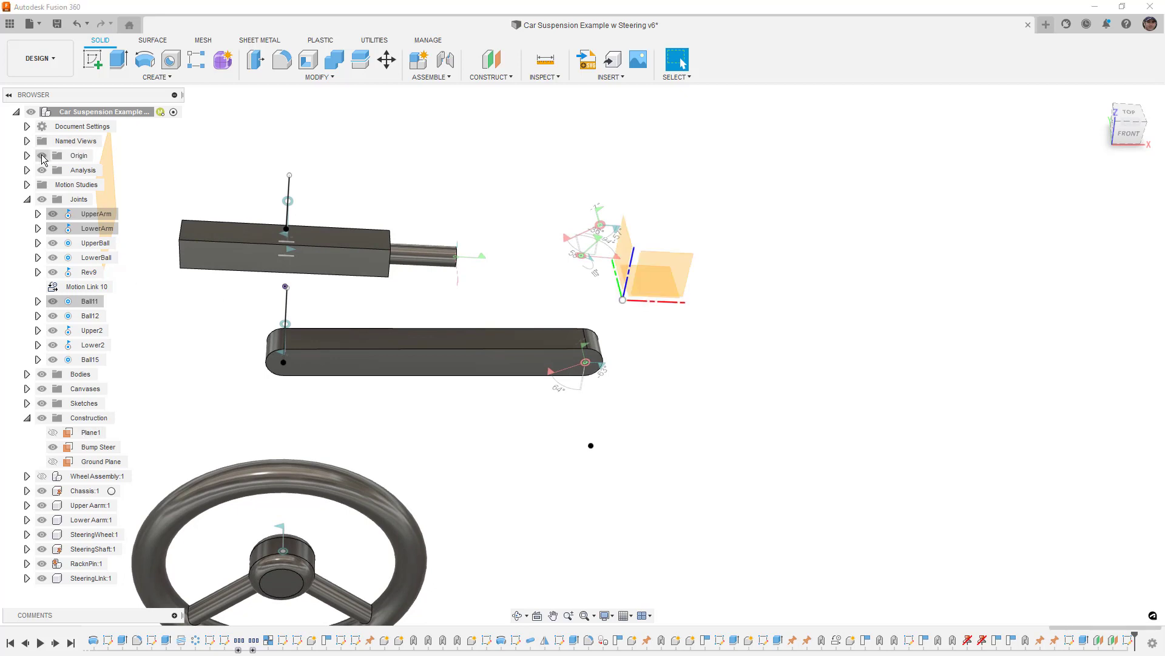
click(43, 156)
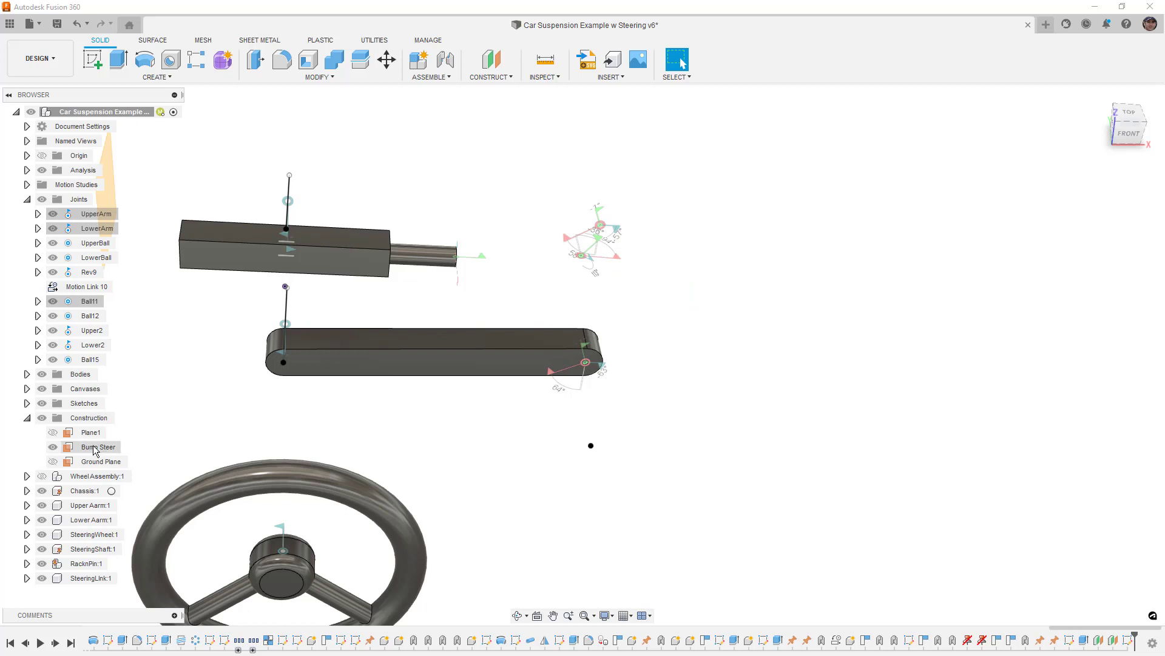
click(42, 476)
middle_drag(584, 455, 535, 415)
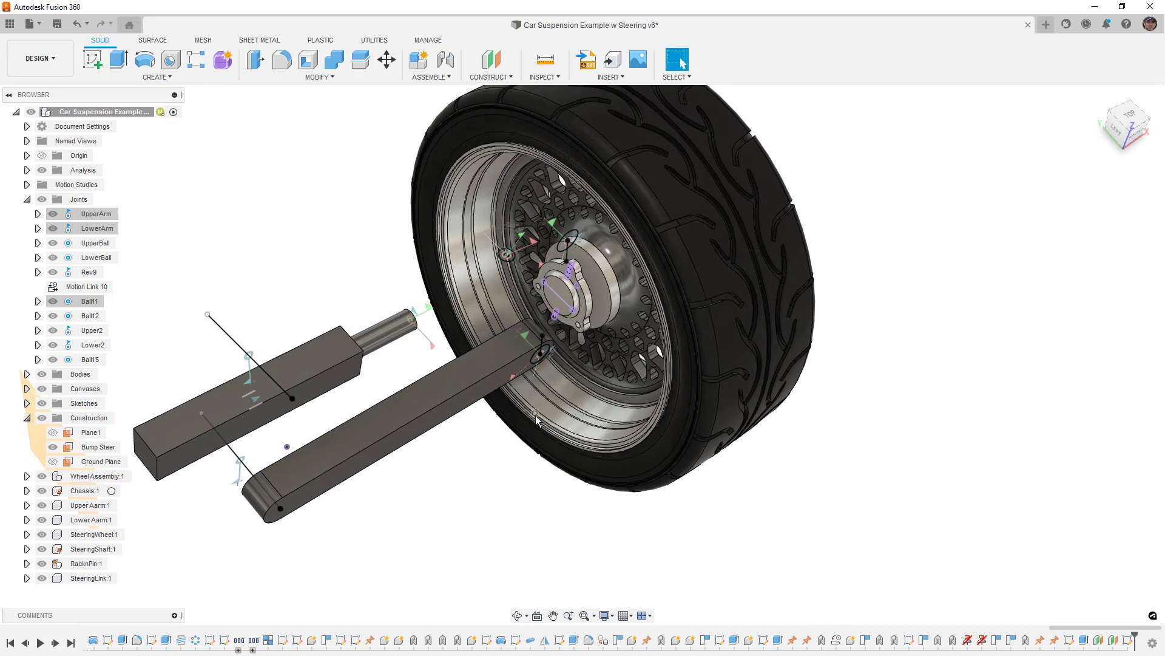
- Measure the distance from the ground sketch point to the lower sketch point on the hub's center face, including XYZ deltas
click(542, 67)
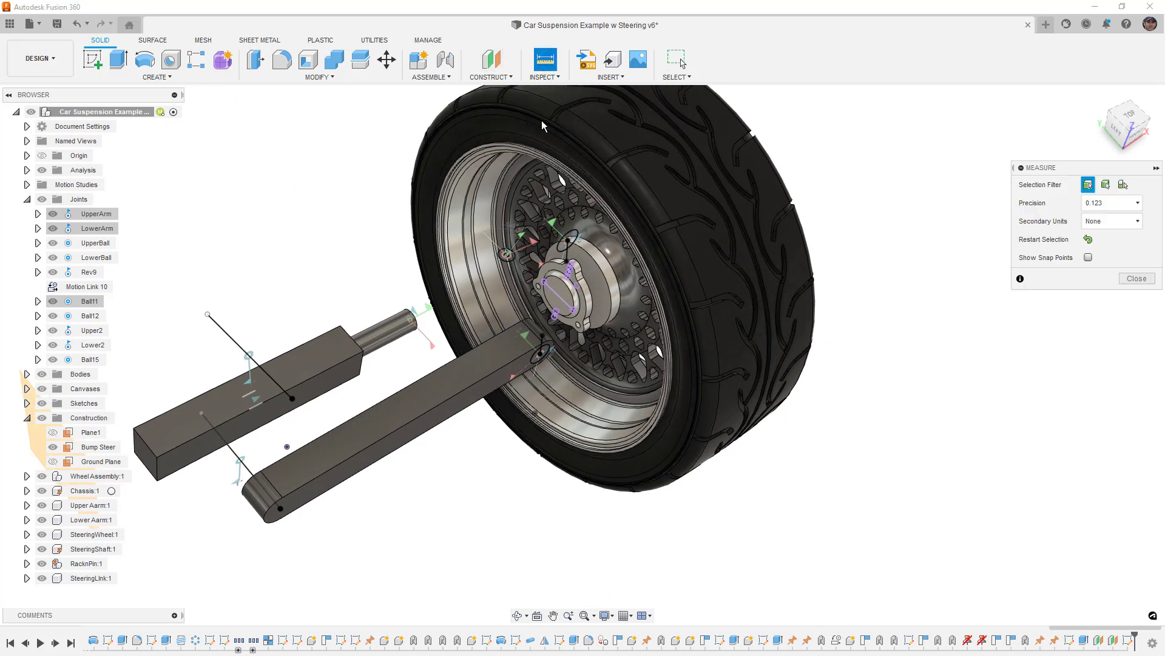
click(536, 414)
scroll(579, 331, up, 4)
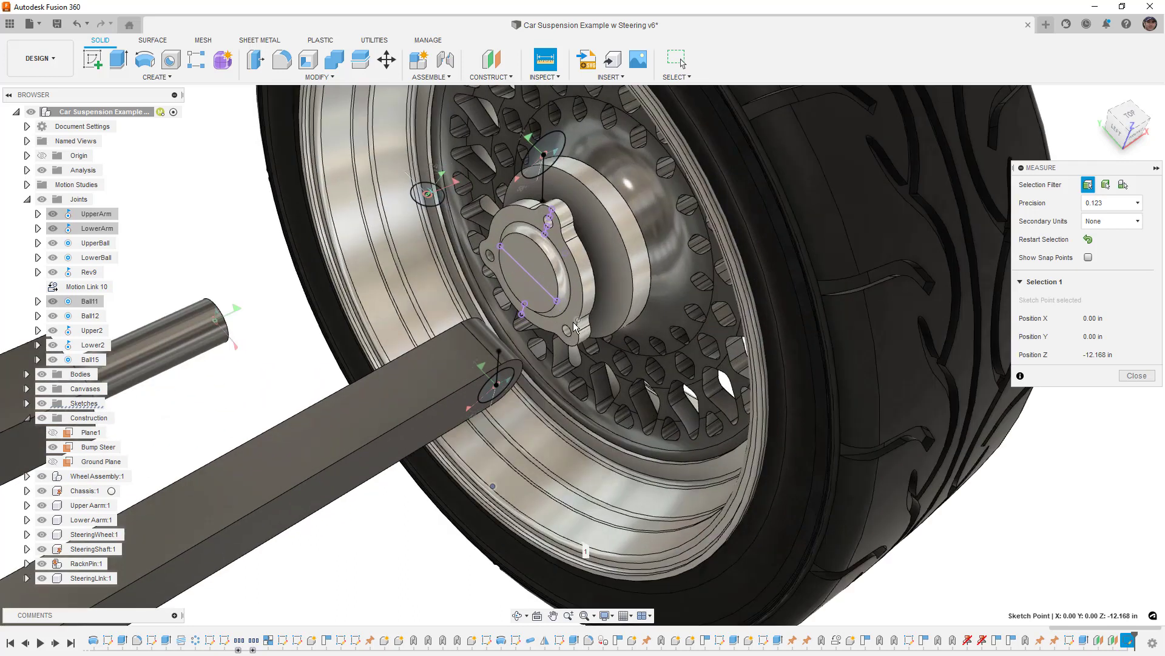
click(525, 304)
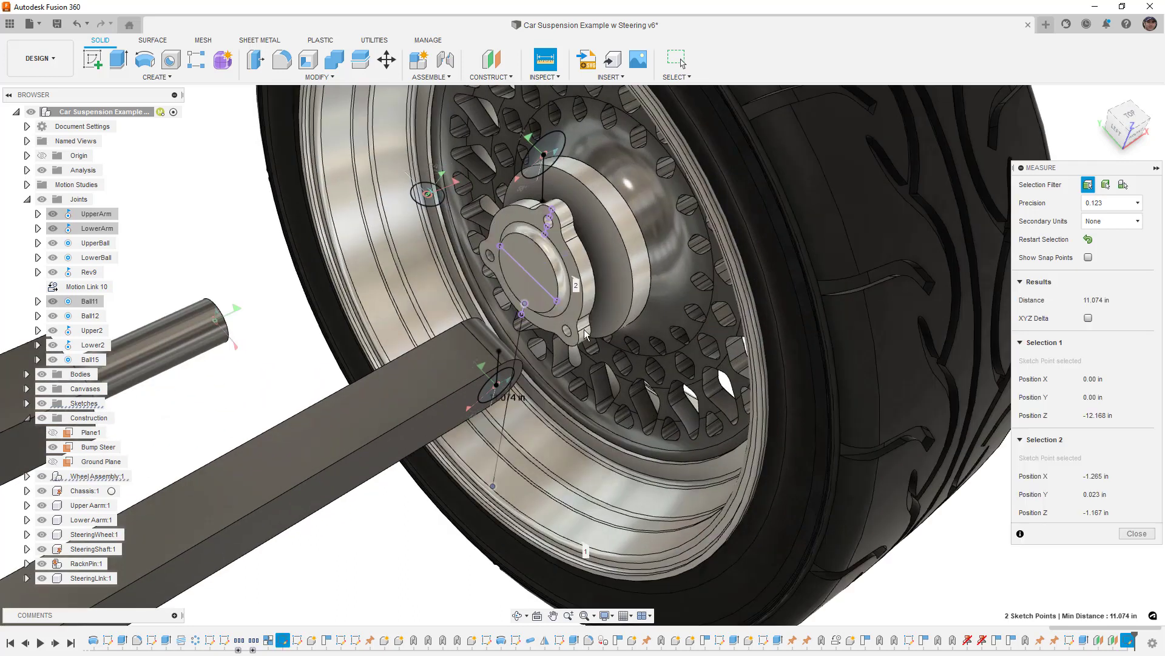
click(1089, 318)
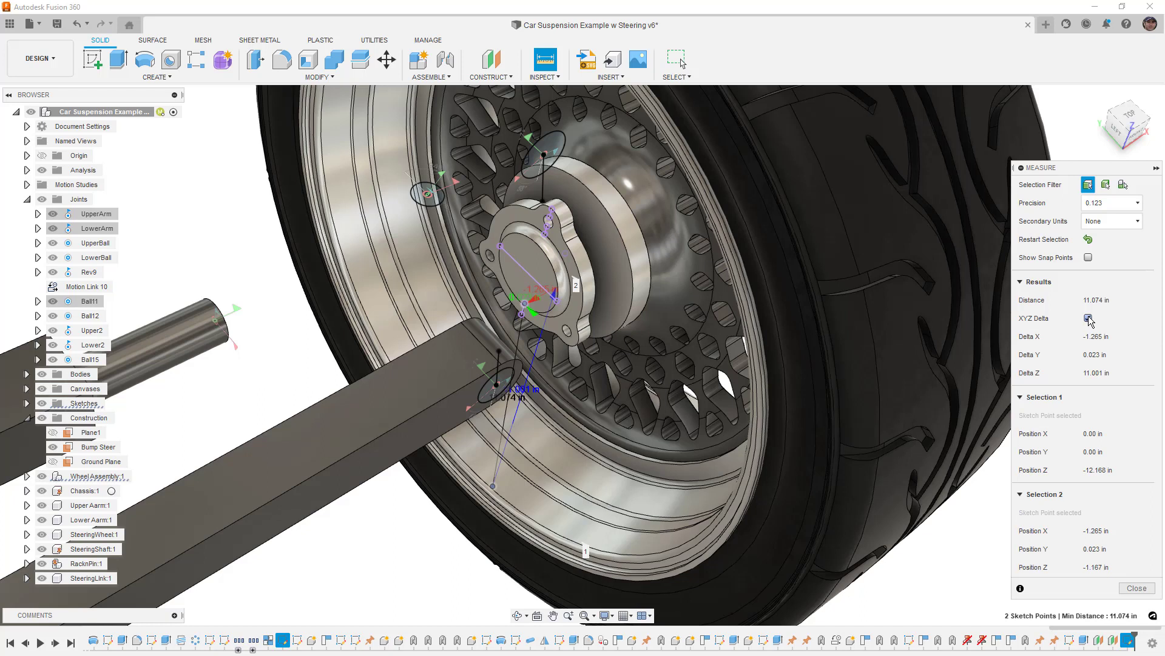
middle_drag(578, 309, 564, 292)
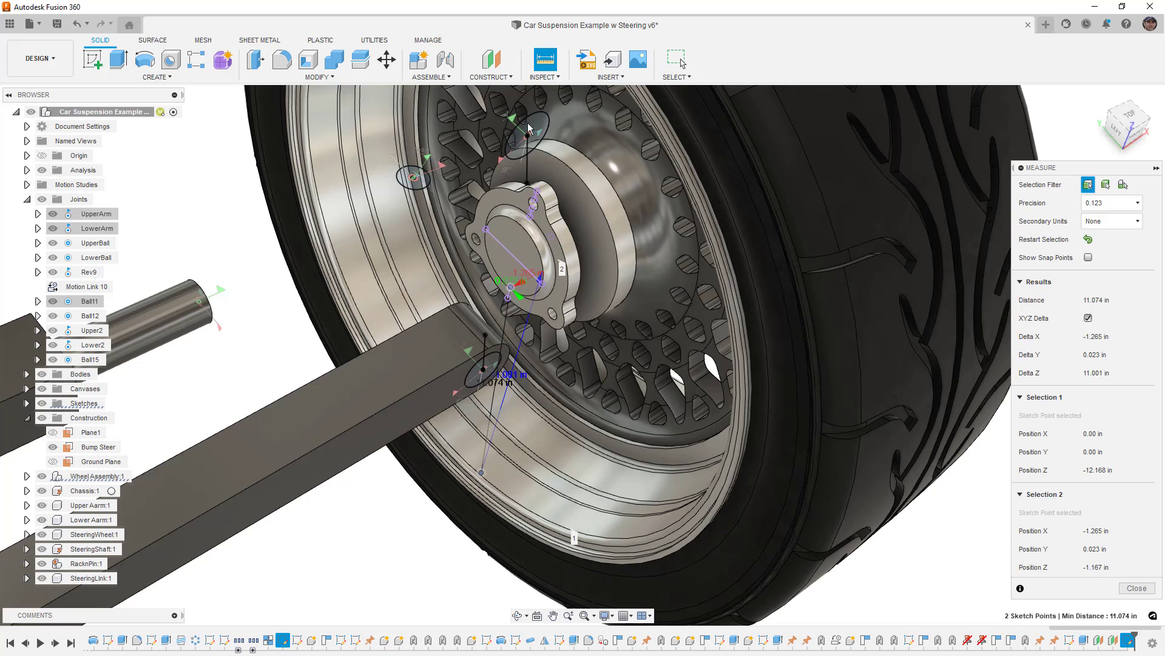
click(491, 77)
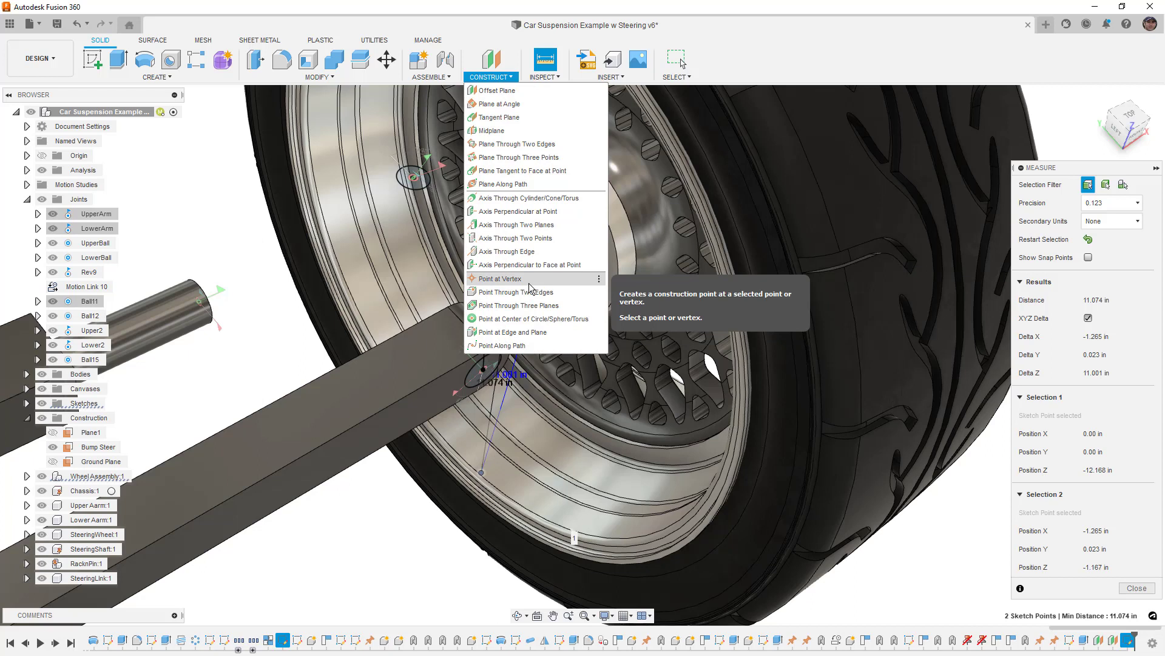
click(1137, 588)
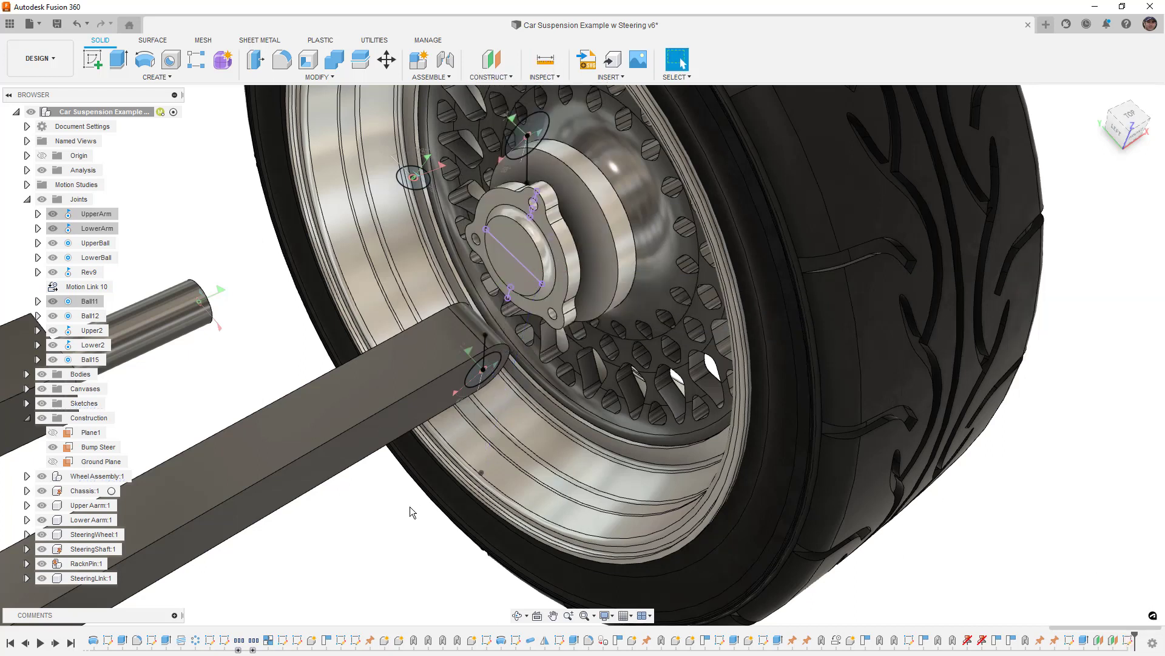
- Hide the sketches of the HubMount component inside the Wheel Assembly and collapse its browser tree
click(508, 251)
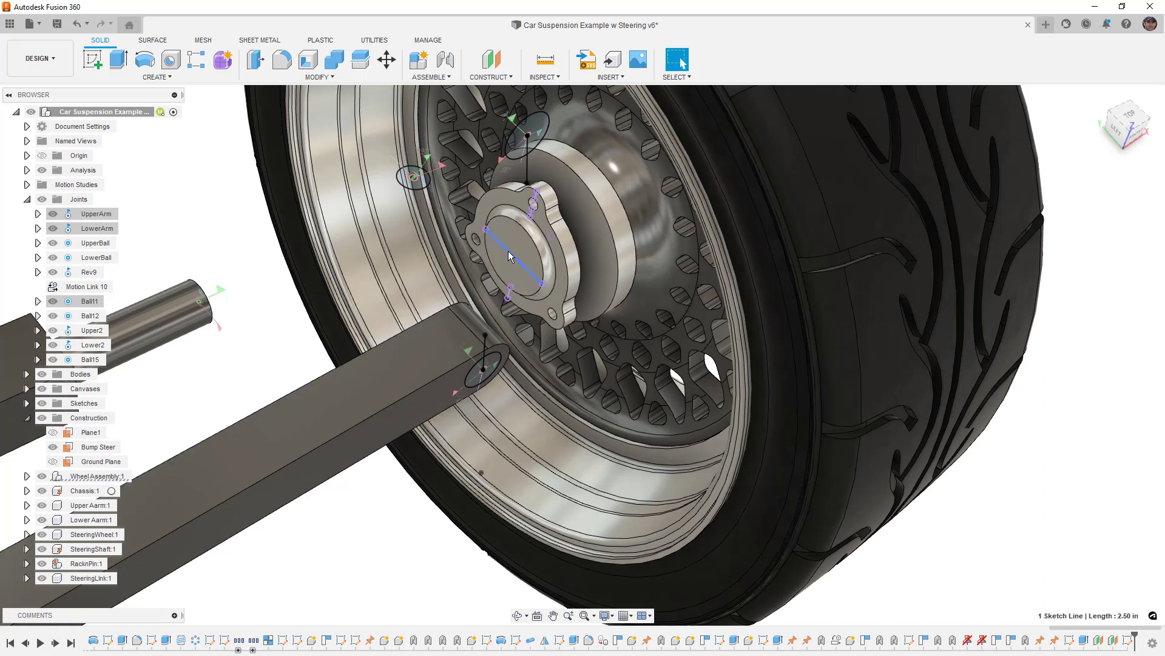
click(27, 476)
scroll(28, 475, down, 3)
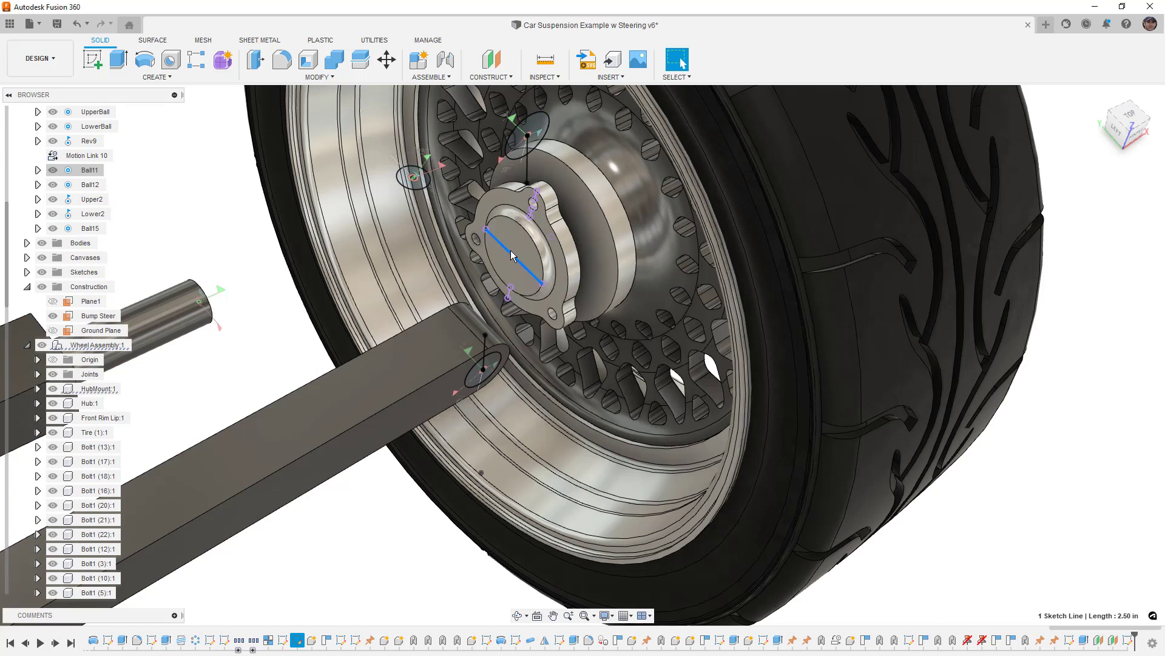
click(38, 389)
scroll(39, 387, down, 5)
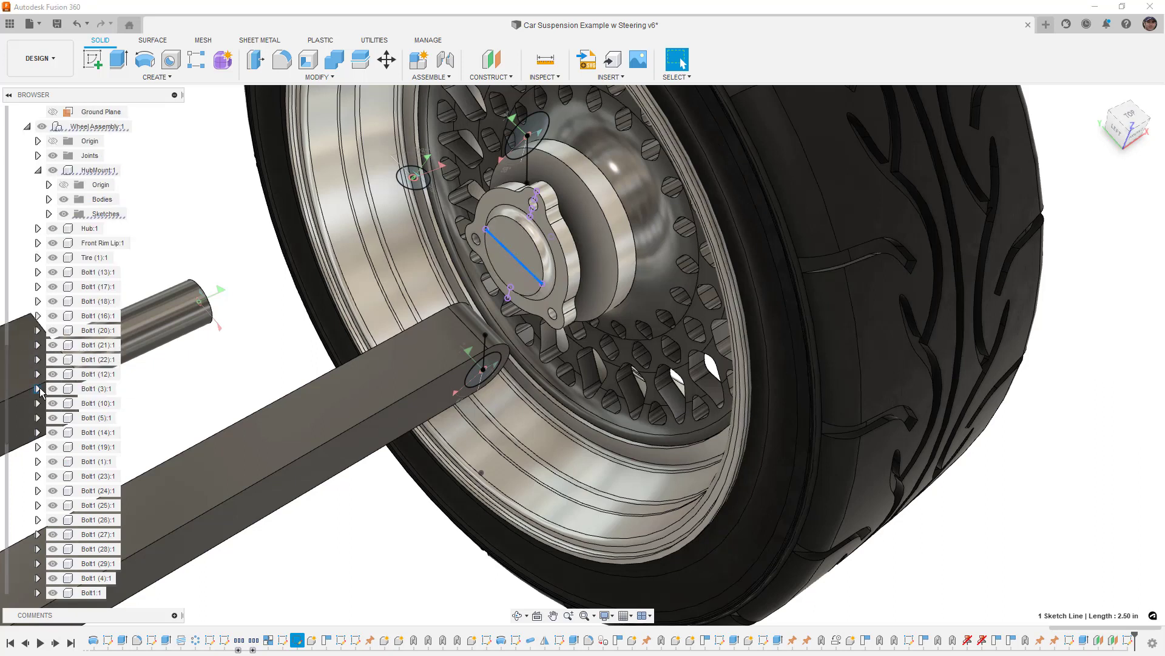
click(64, 213)
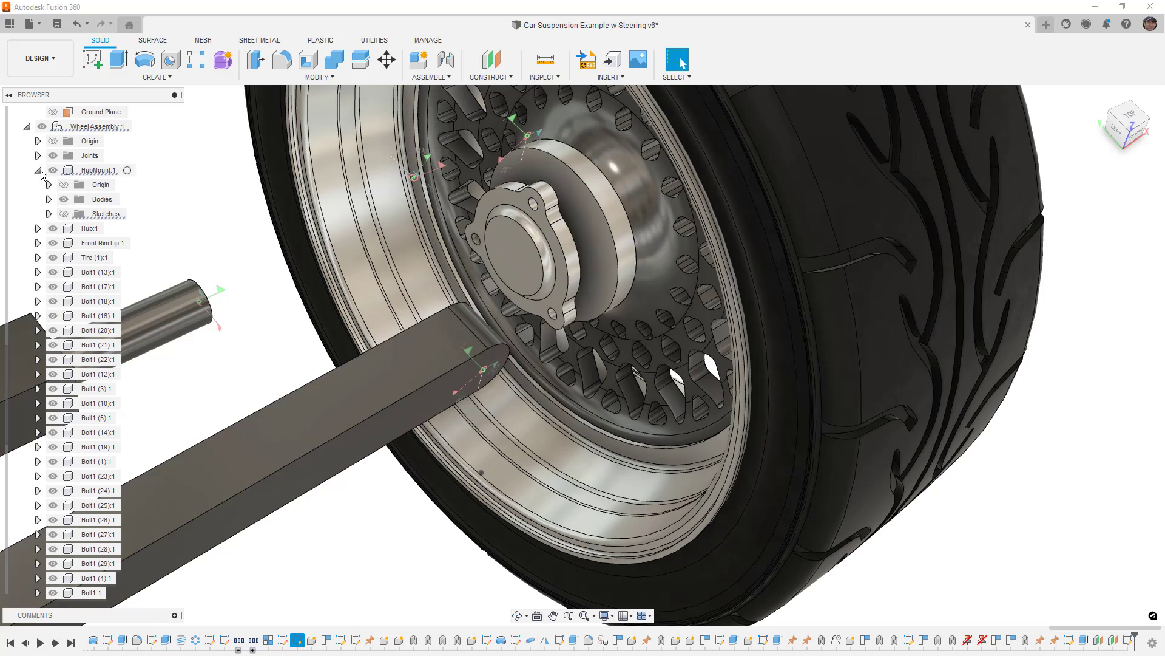
click(38, 170)
click(28, 126)
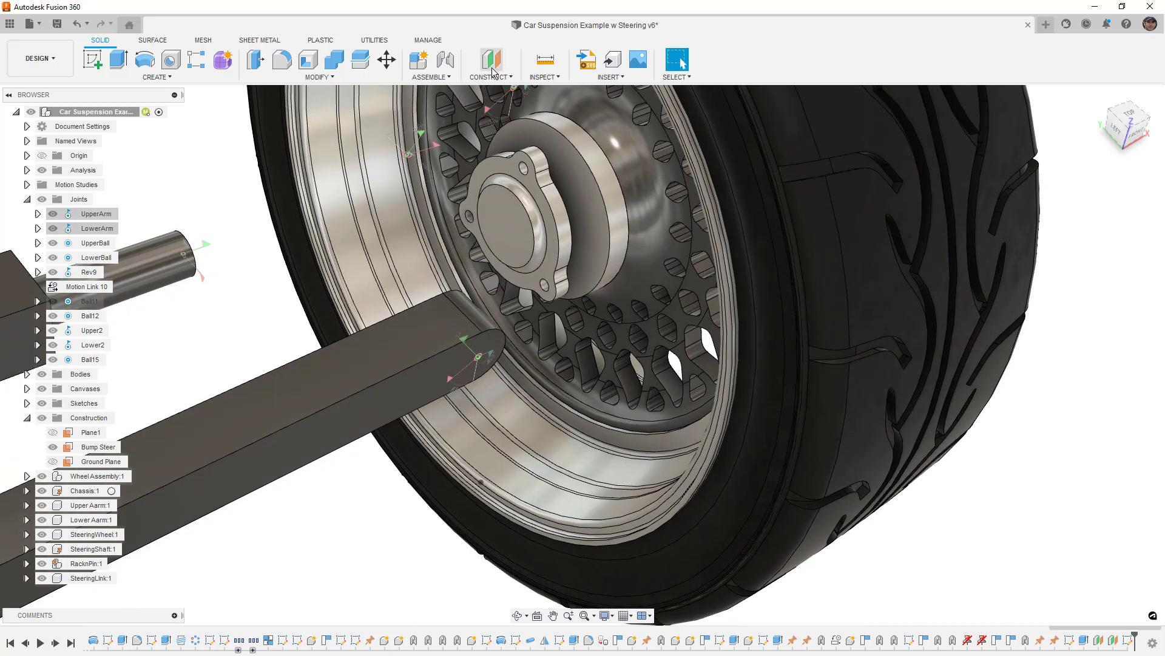
- Create a construction point at the center of the circular edge on the hub mount's round boss
click(508, 77)
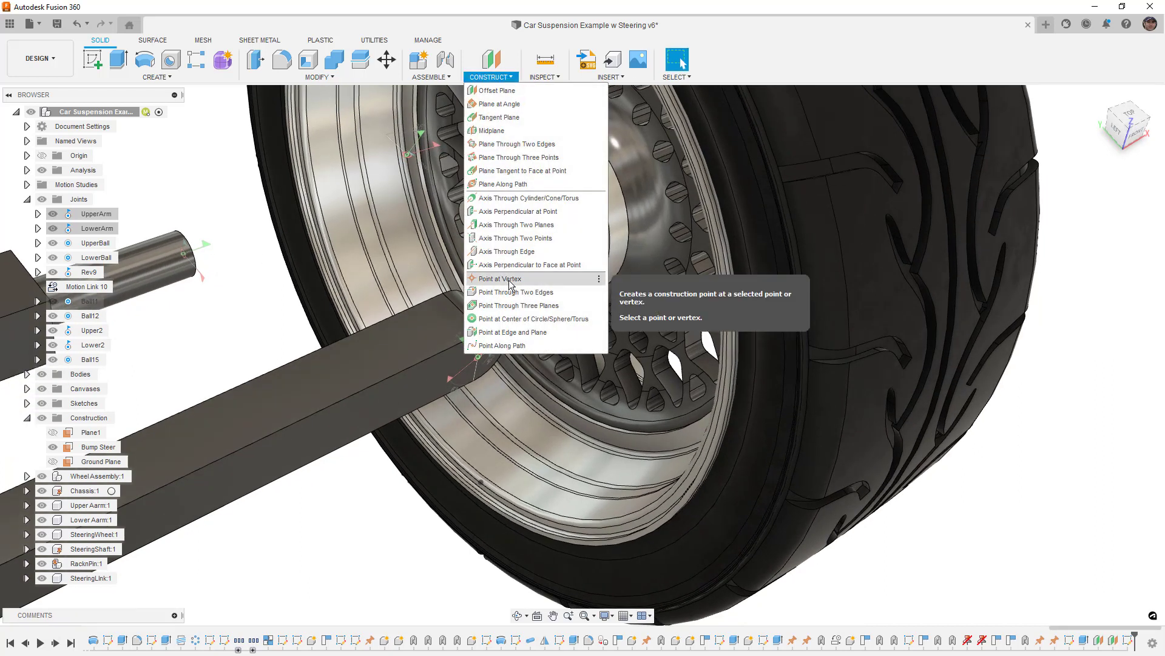
click(510, 319)
click(522, 268)
key(Return)
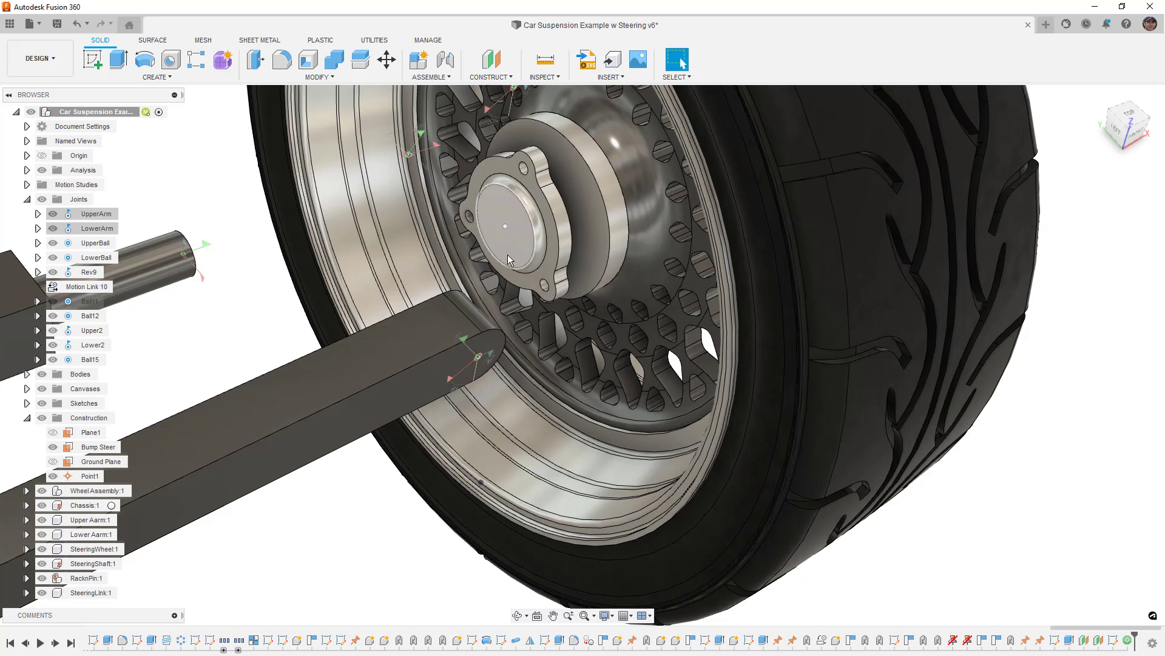
click(508, 229)
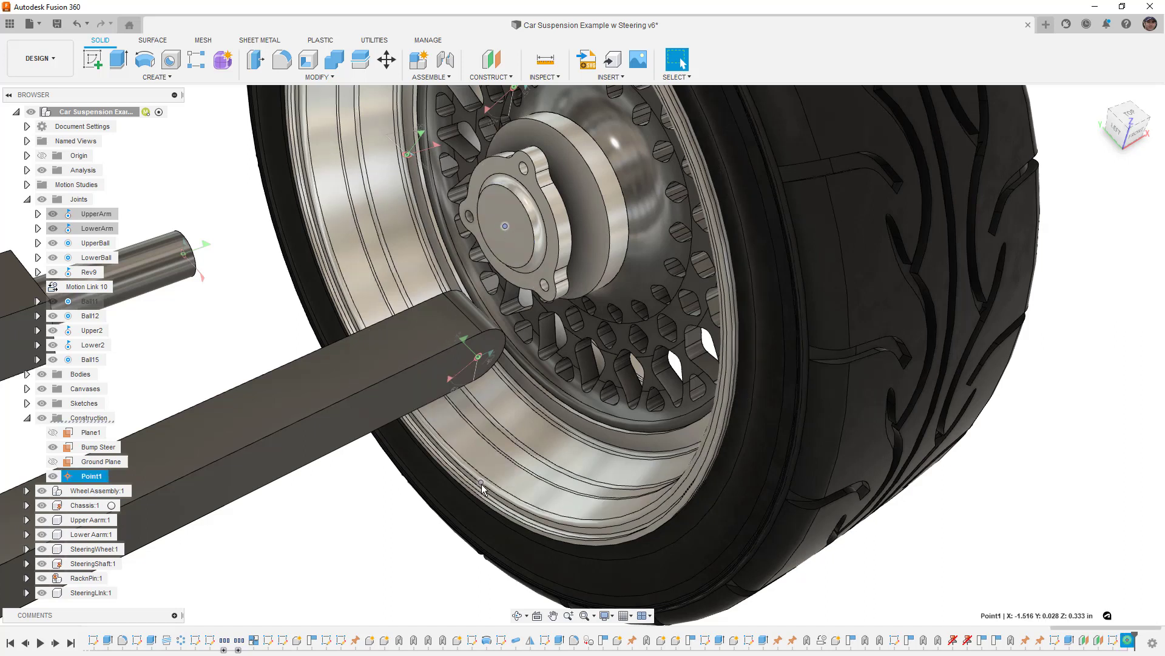
key(Escape)
- Suppress the steering wheel's Rev9 joint
shift+middle_drag(417, 513, 492, 386)
scroll(553, 474, down, 3)
scroll(528, 473, down, 1)
scroll(492, 337, down, 1)
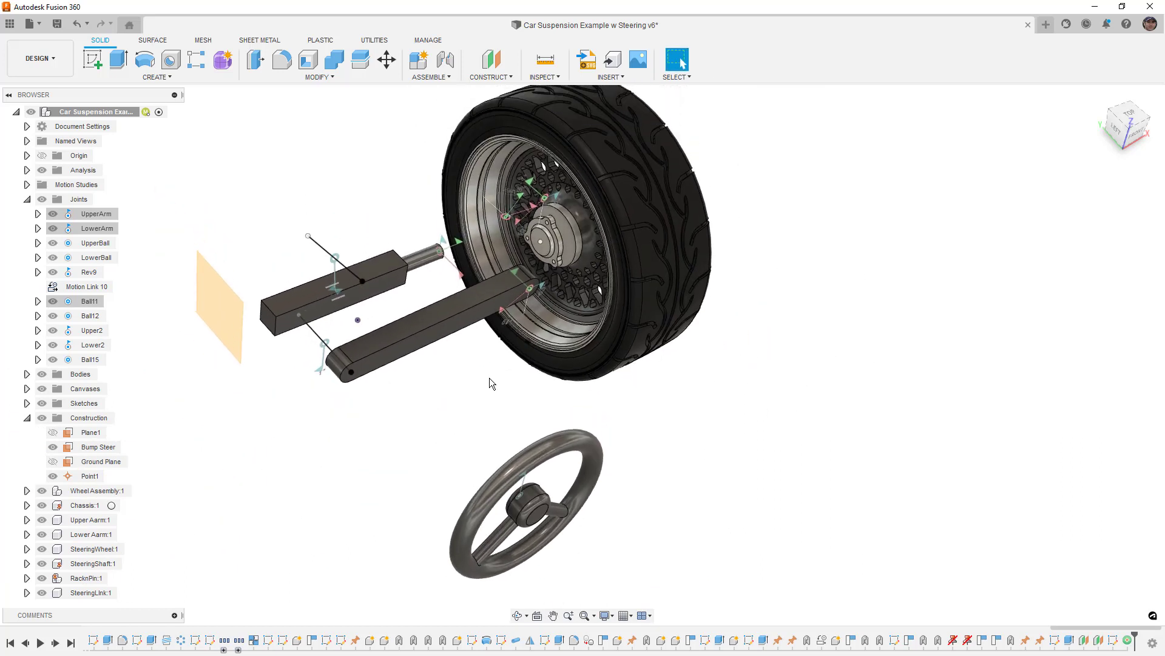
middle_drag(490, 379, 497, 396)
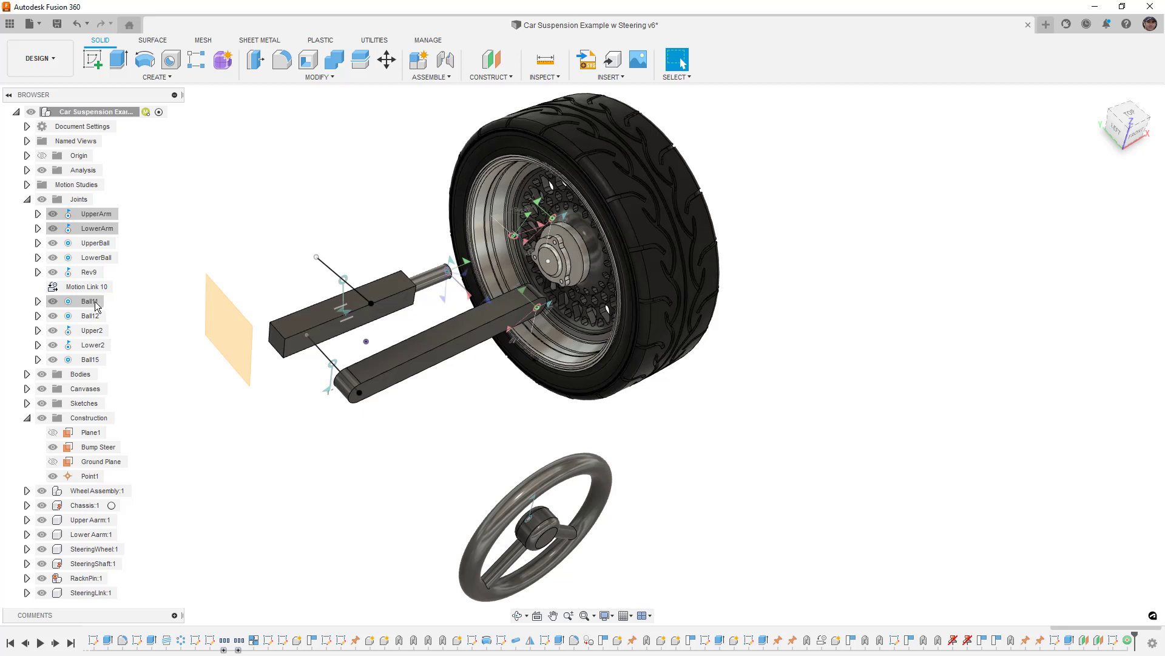
click(89, 272)
right_click(90, 277)
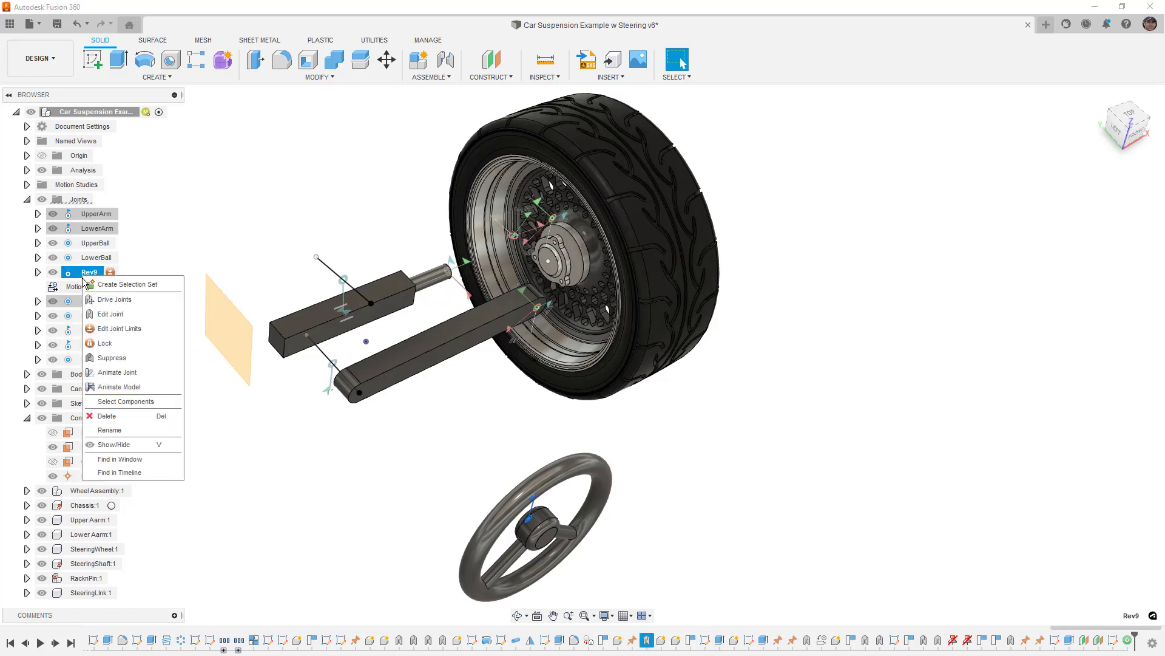
click(109, 358)
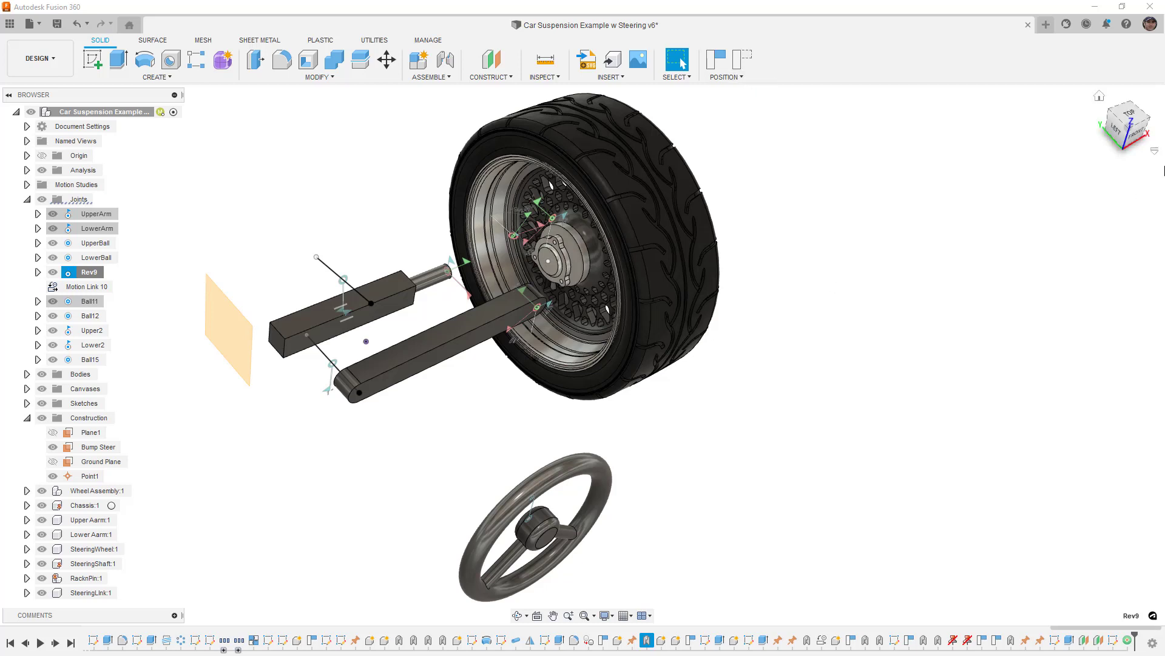
- From the front view, swing the lower arm slightly upward so the wheel rises above the ground point
click(1134, 135)
scroll(494, 351, up, 5)
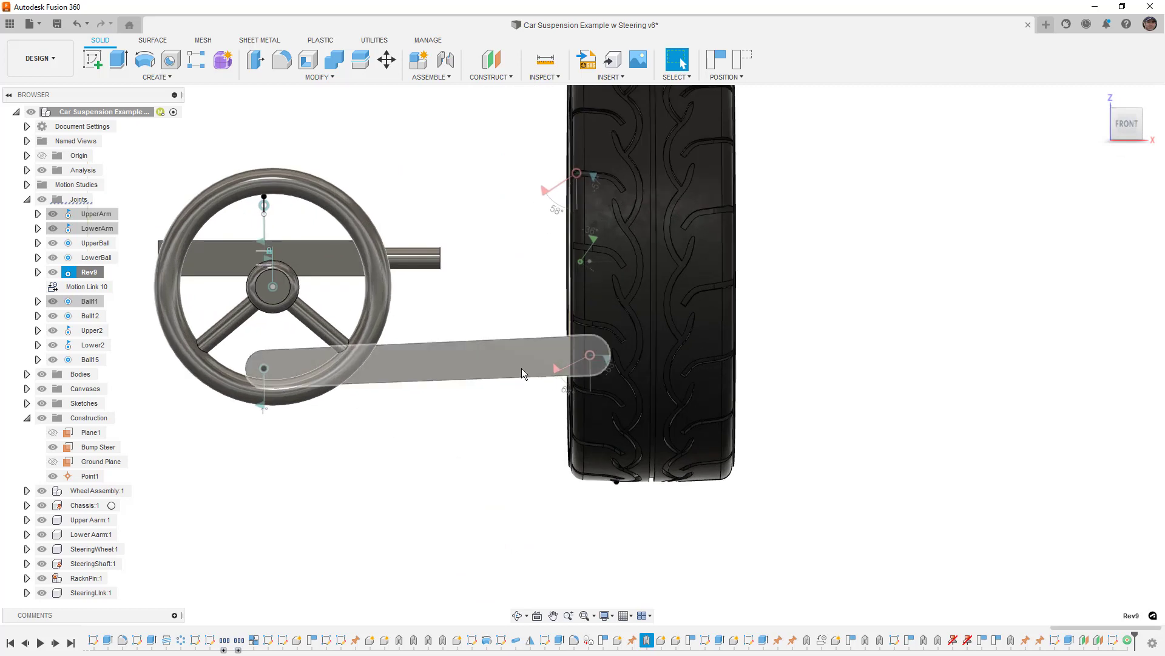
drag(522, 368, 541, 375)
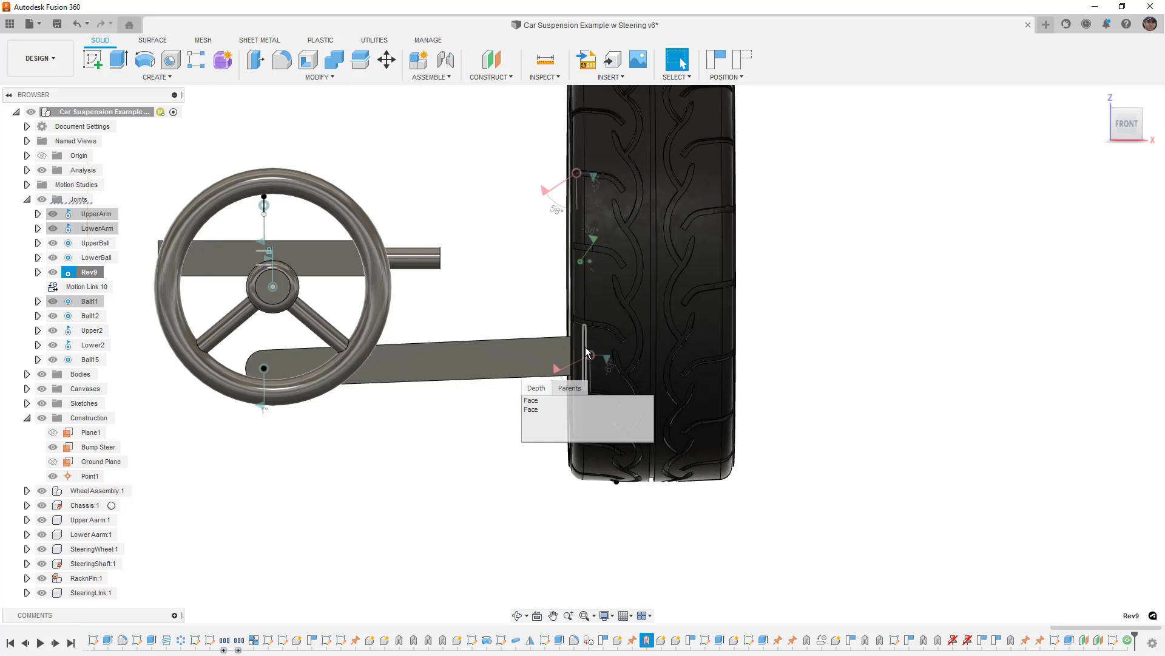
drag(526, 352, 524, 340)
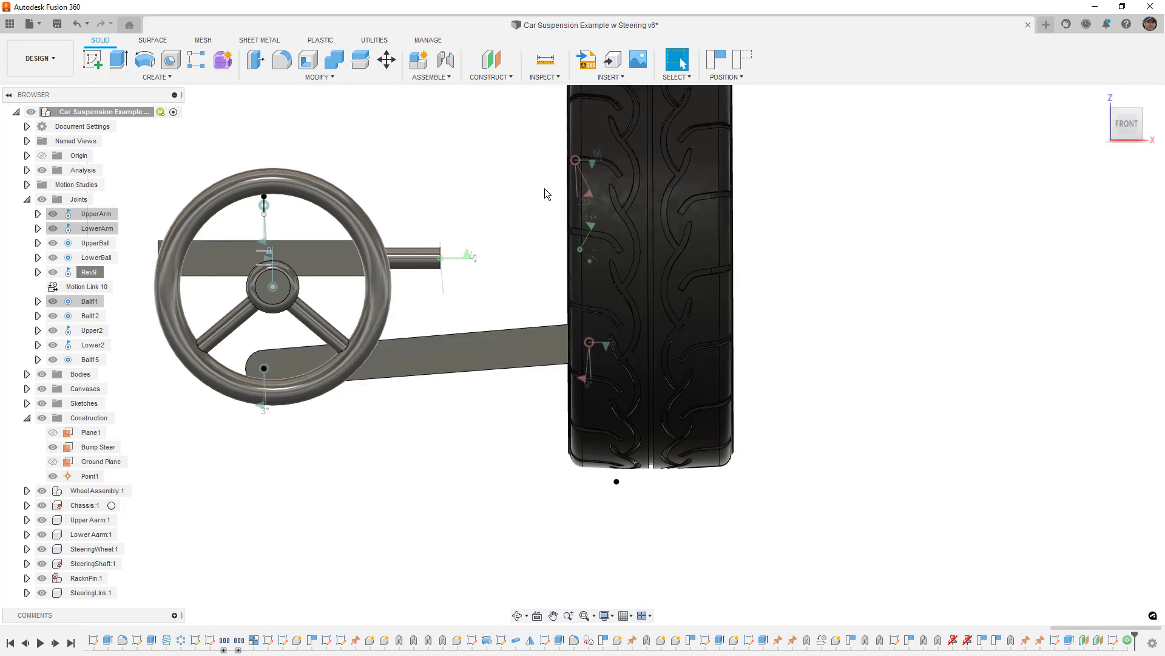
- Start a measurement from the ground sketch point beneath the tire
click(545, 59)
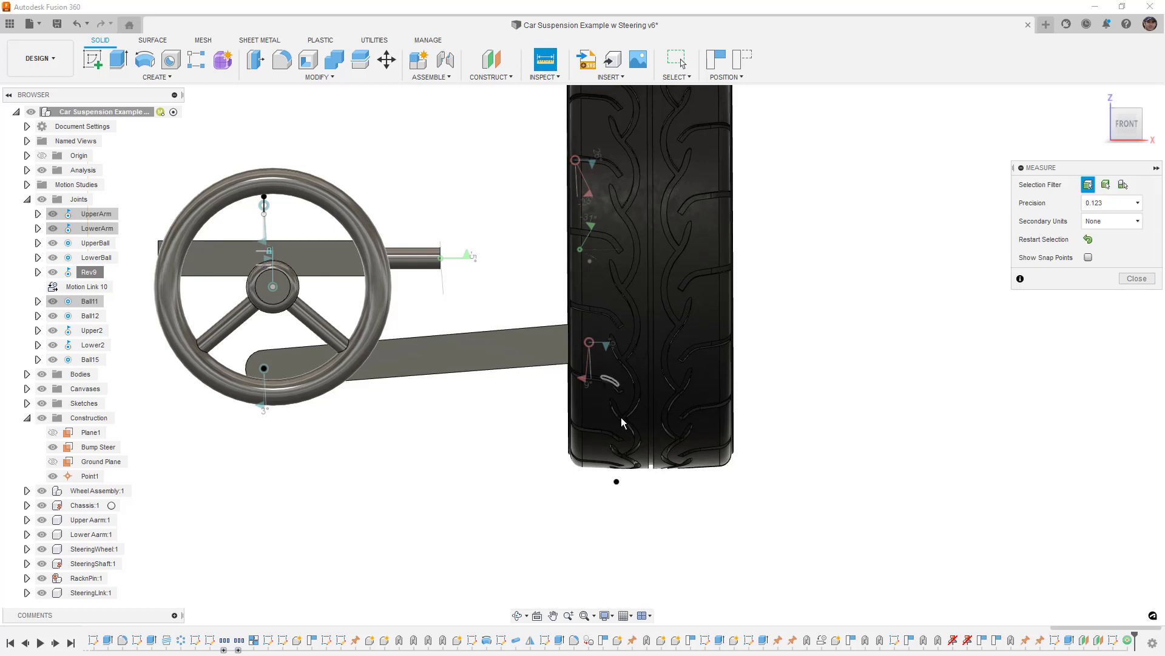
click(617, 482)
shift+middle_drag(617, 482, 588, 479)
scroll(565, 253, up, 5)
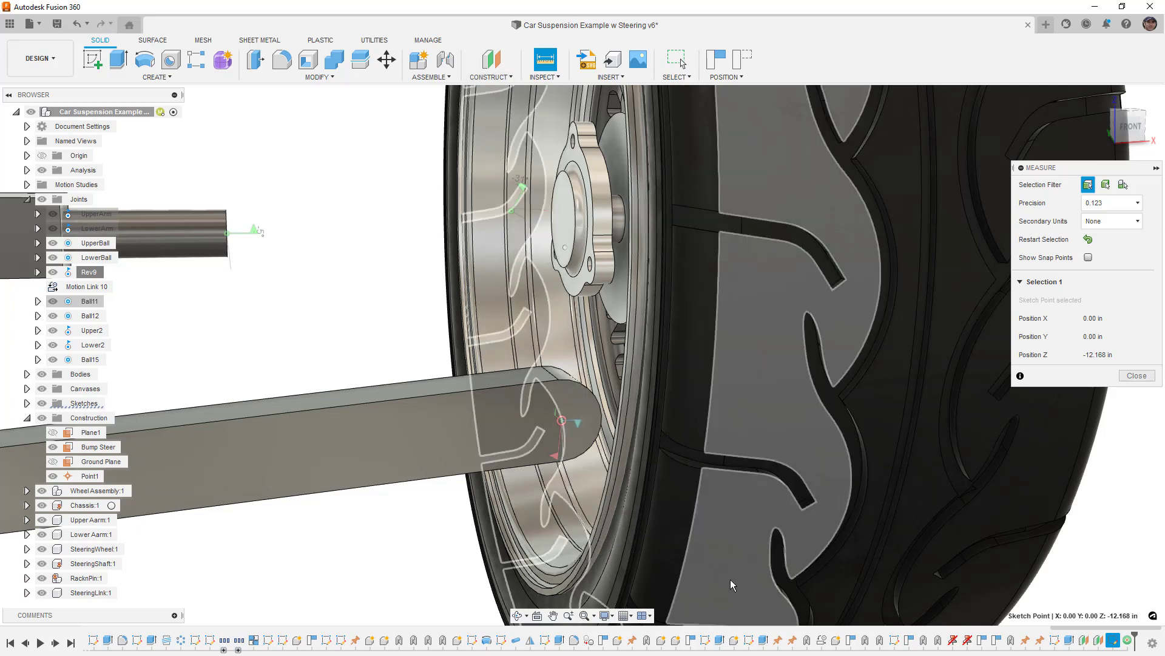
scroll(731, 578, down, 5)
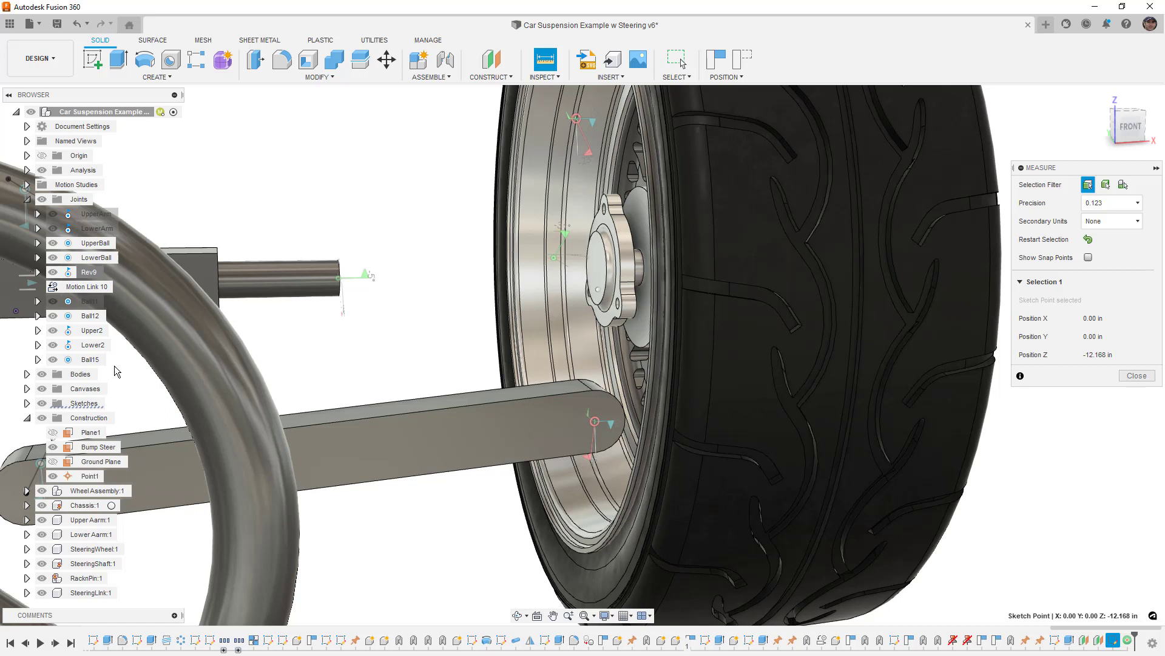
- Show the sketches of the HubMount component inside the Wheel Assembly and collapse its browser tree
click(28, 490)
scroll(36, 489, down, 3)
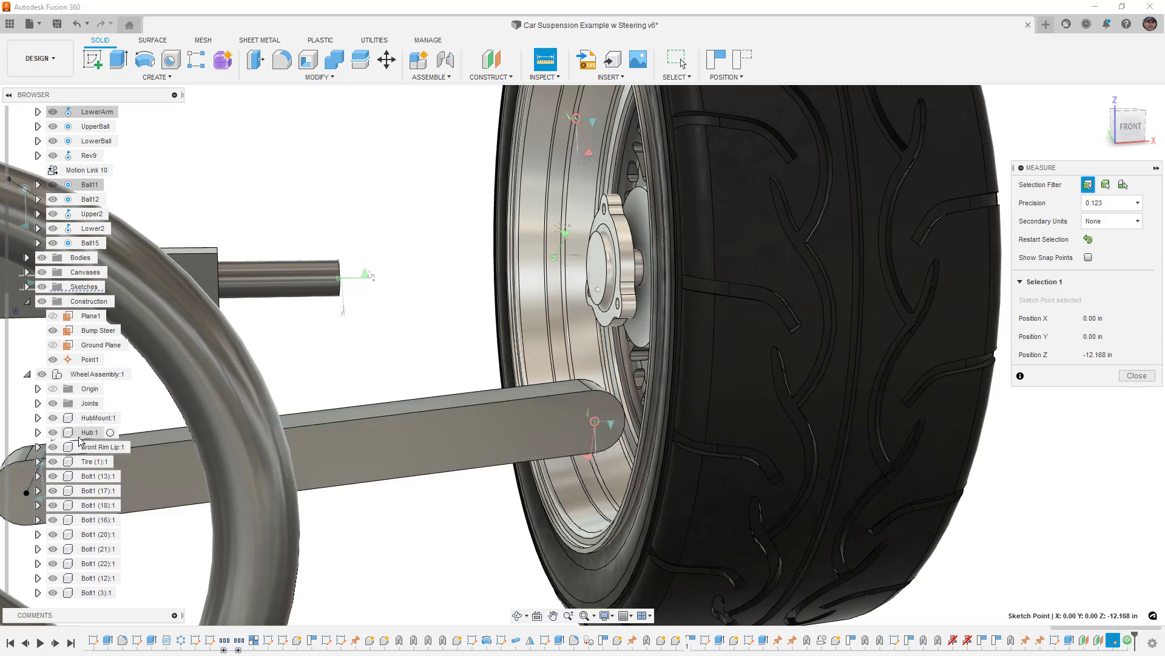
click(38, 417)
scroll(42, 423, down, 4)
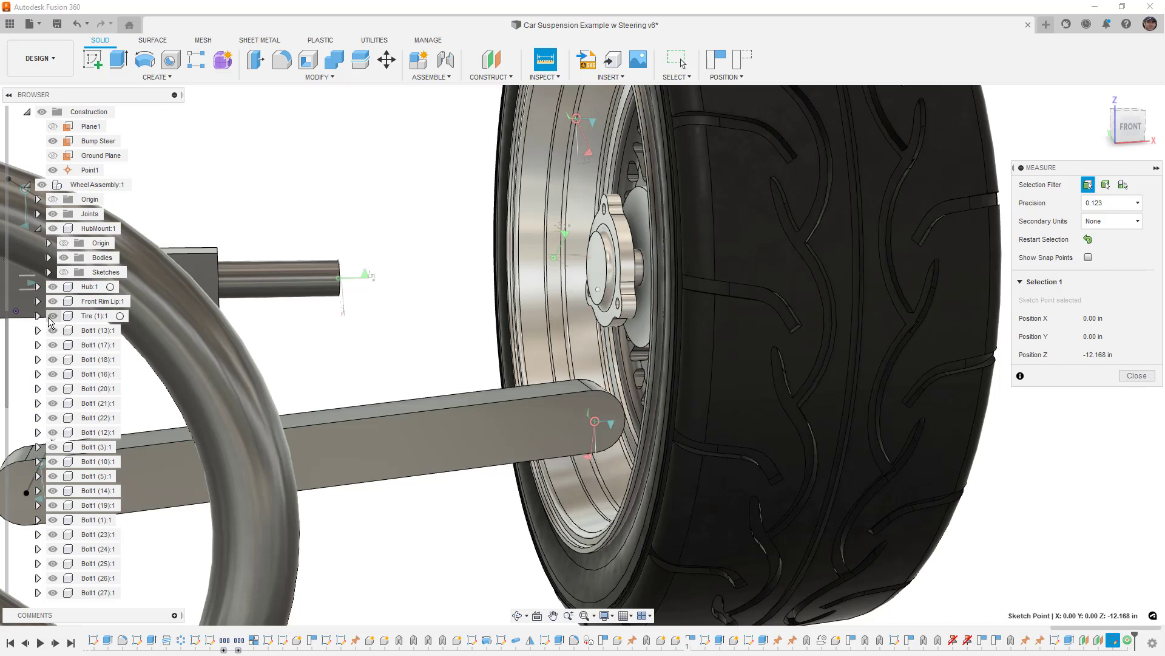
click(64, 272)
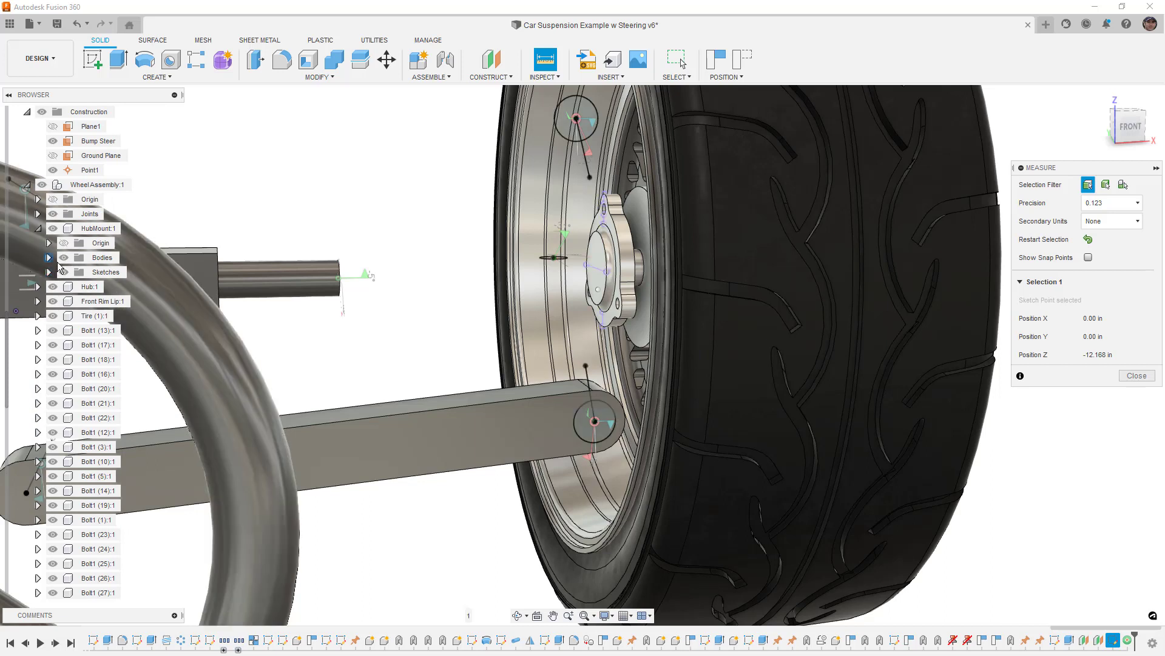
click(40, 228)
click(27, 184)
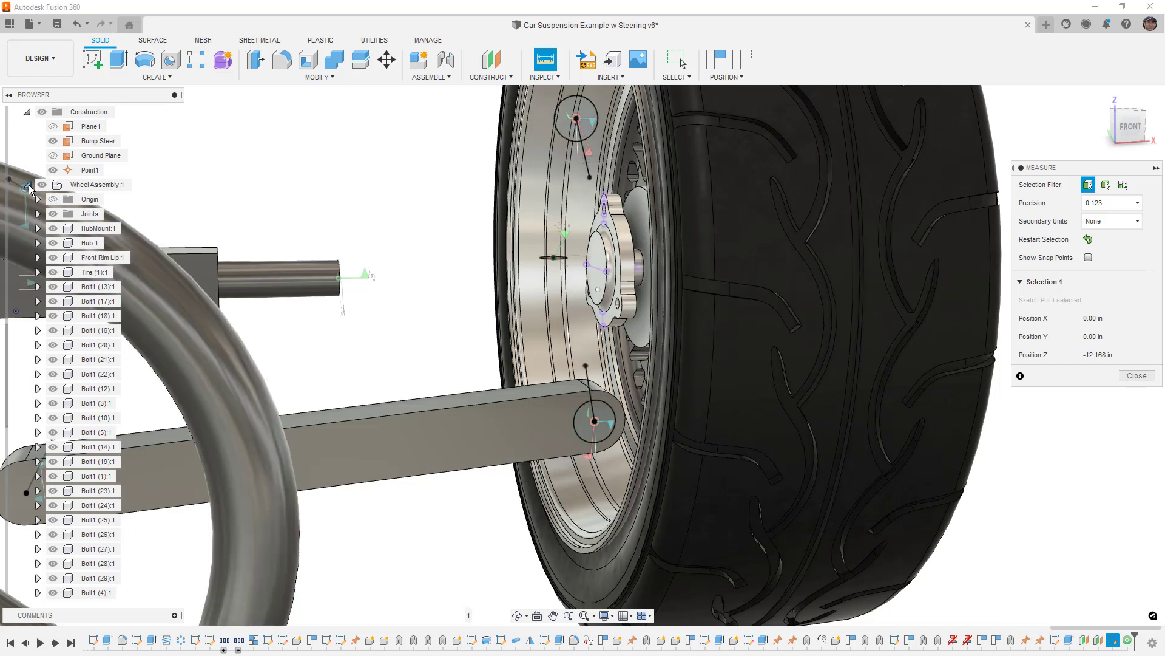
- Complete the measurement from the ground point to the lower sketch point on the raised hub mount
click(604, 326)
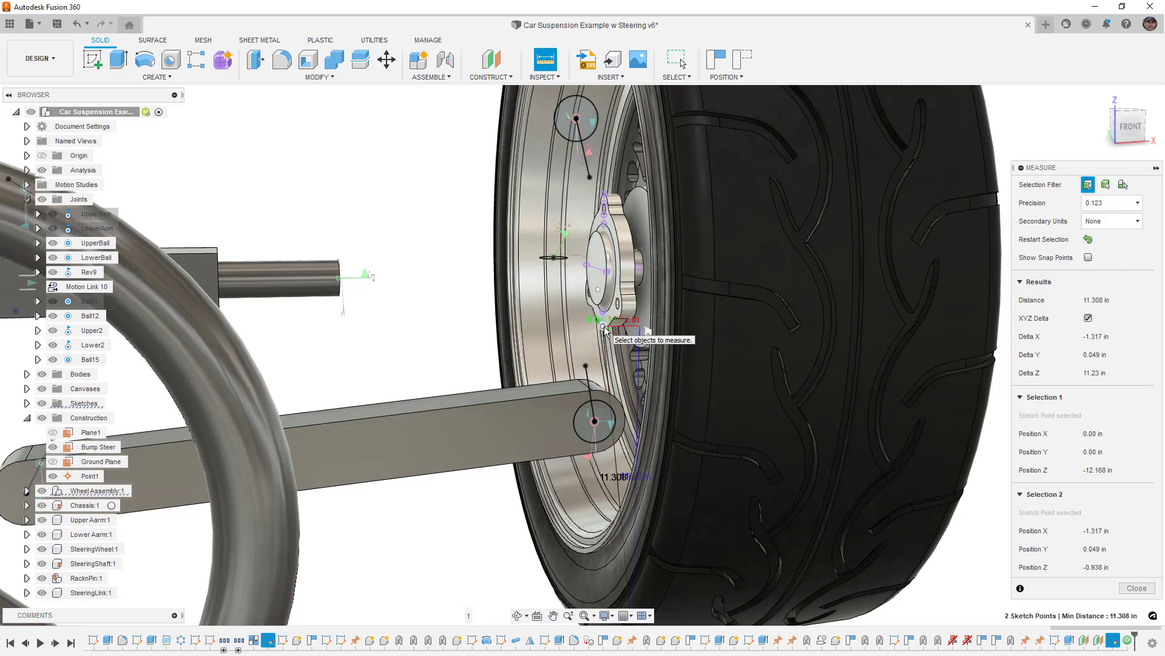
scroll(631, 392, down, 3)
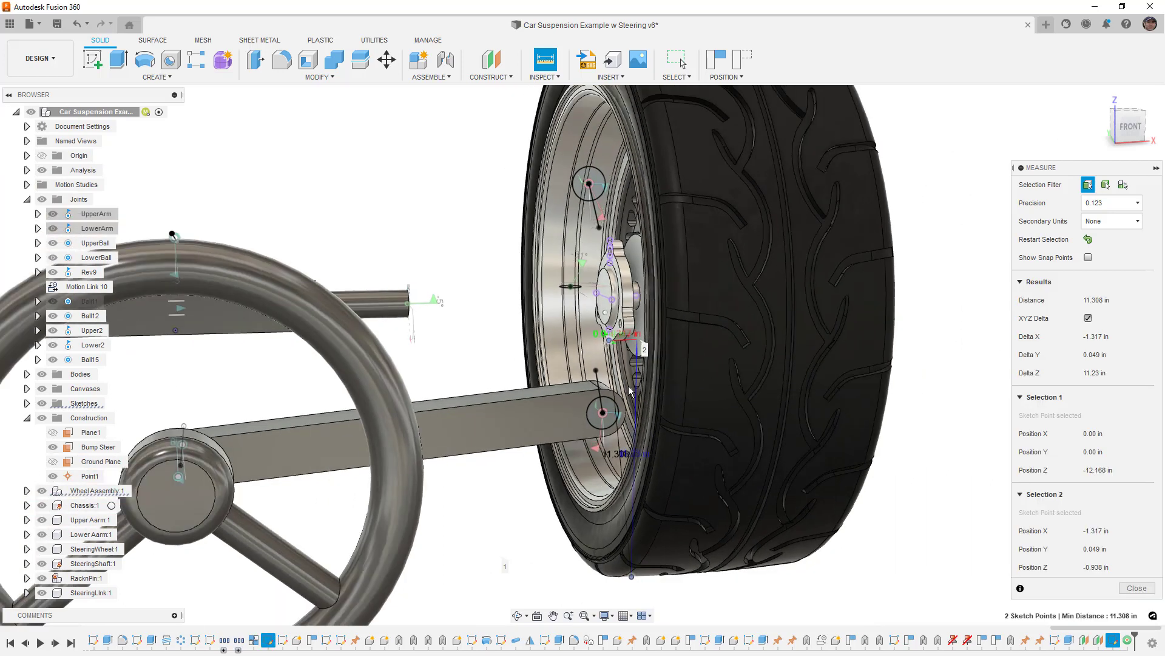
mouse_move(656, 406)
shift+middle_down()
mouse_move(668, 410)
mouse_move(658, 416)
shift+middle_up()
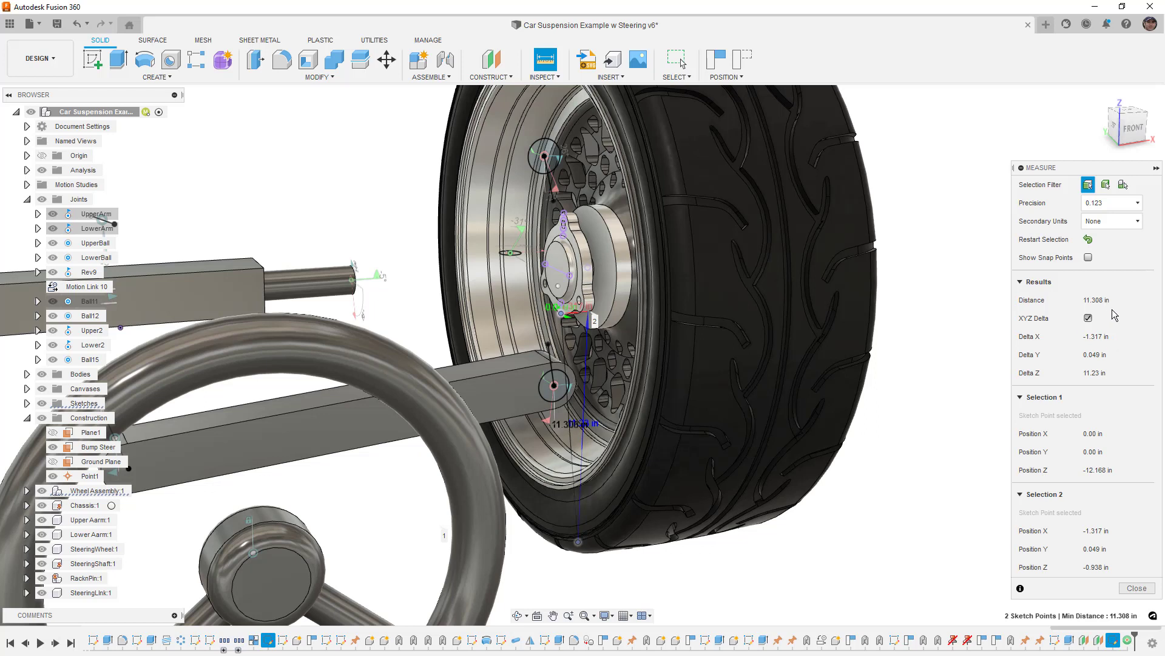
- Revert the assembly's position and measure from the ground point to the hub mount's lower sketch point with XYZ deltas
click(742, 60)
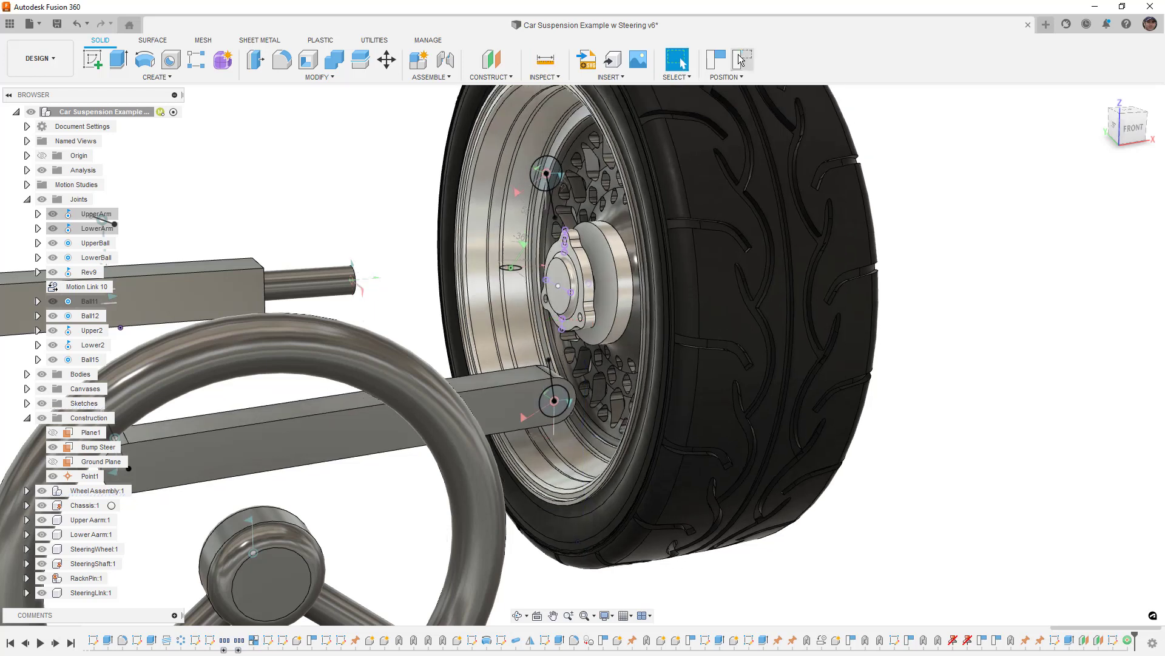
click(553, 60)
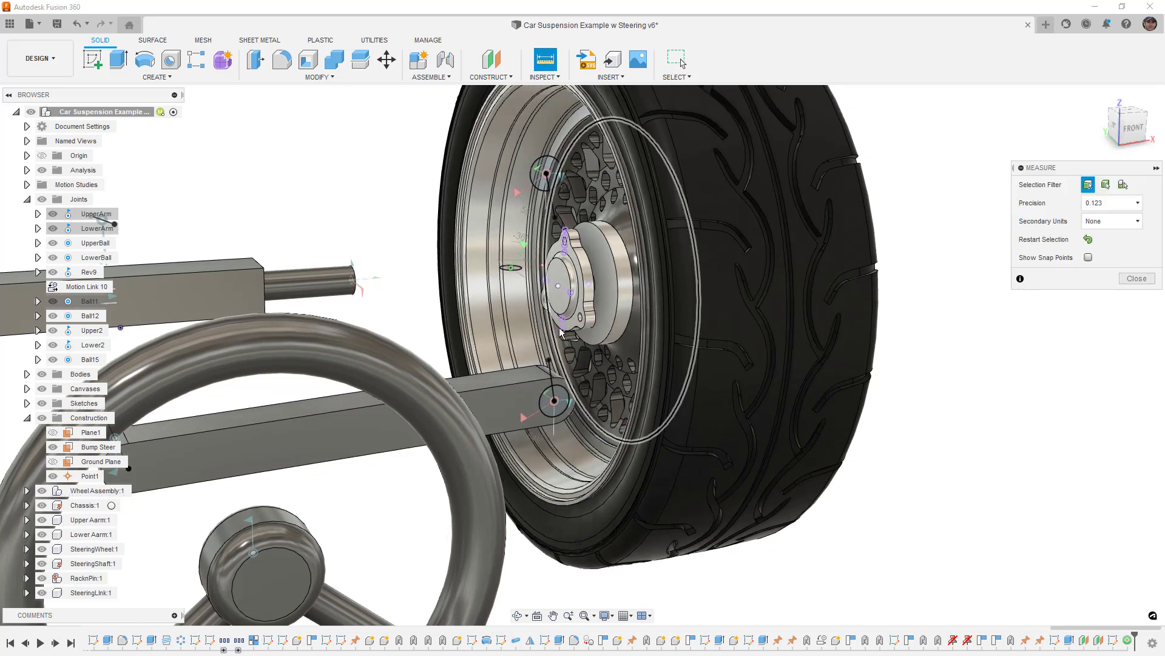
mouse_move(596, 505)
shift+middle_down()
mouse_move(615, 558)
mouse_move(608, 476)
shift+middle_up()
click(593, 563)
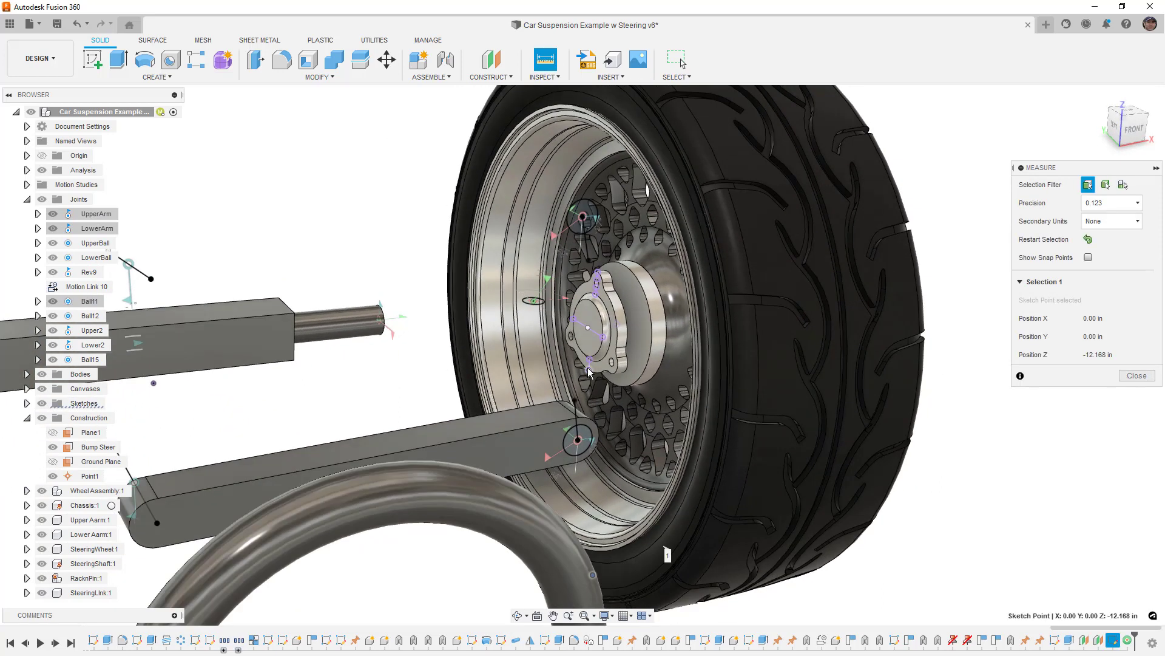
click(585, 367)
shift+middle_drag(655, 390, 652, 382)
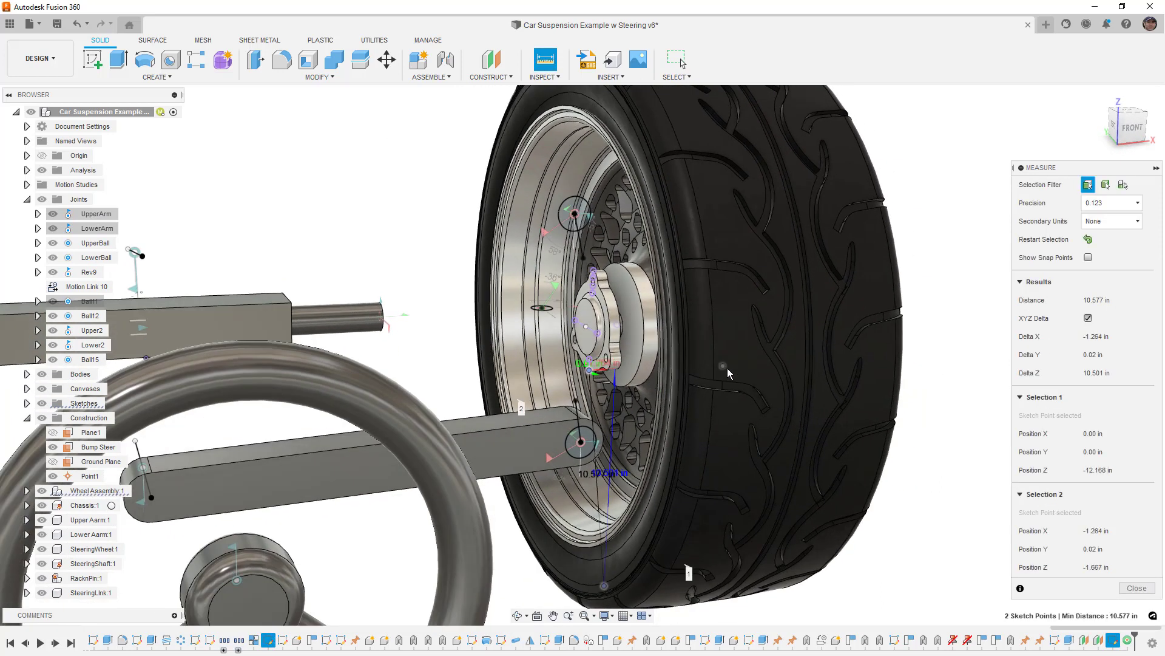
middle_drag(725, 366, 712, 332)
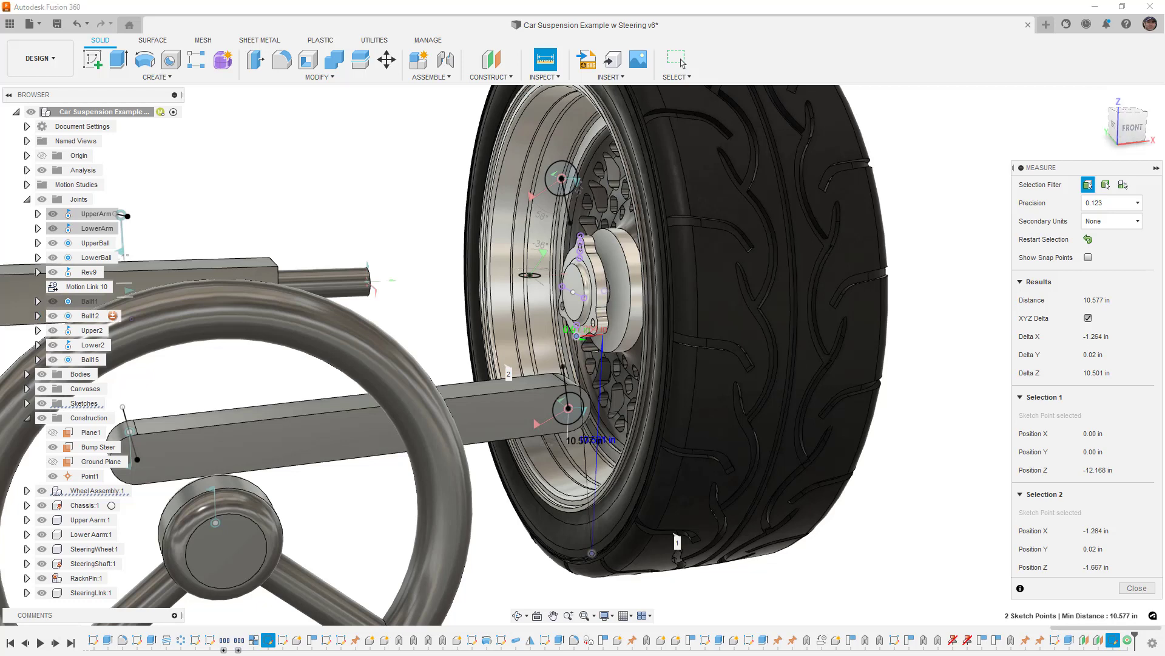
- Switch to the Excel workbook and add the column headings x, y and z in C1 to E1
drag(0, 132, 344, 109)
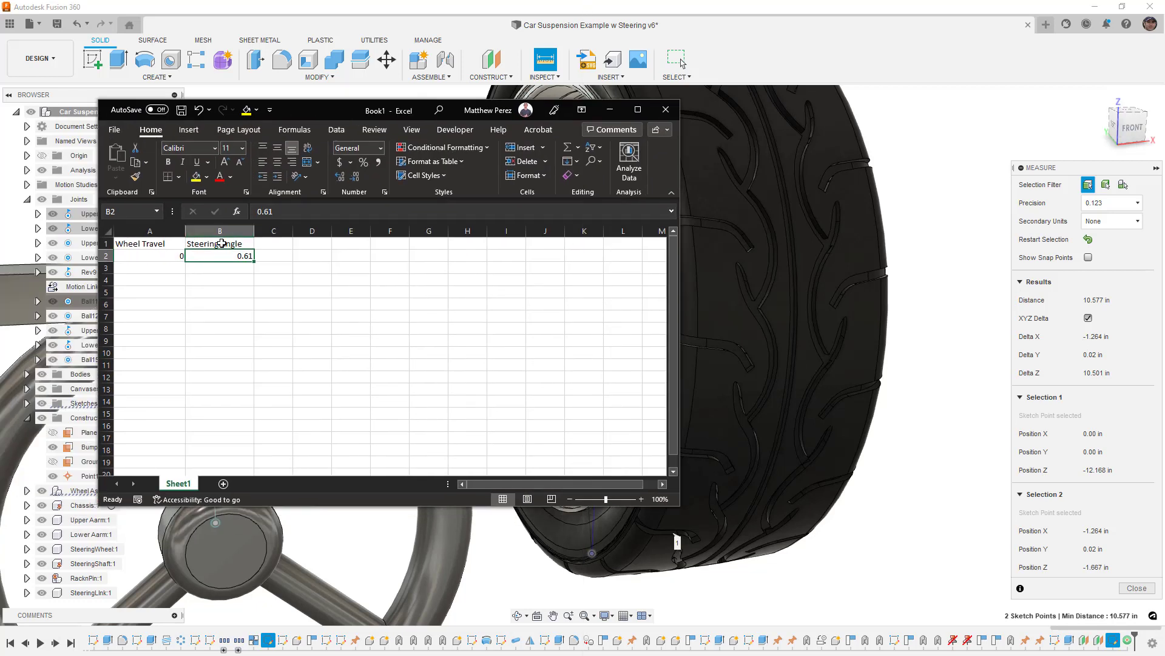
click(282, 244)
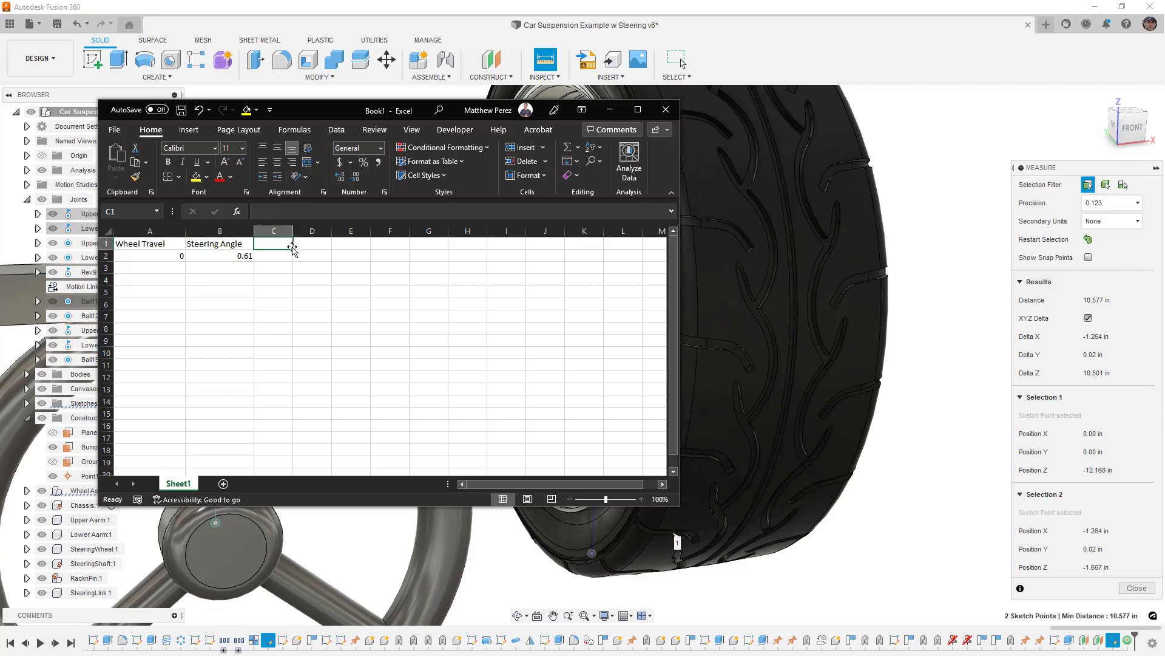
text(x)
key(Tab)
text(y)
key(Tab)
text(z)
key(Tab)
key(Return)
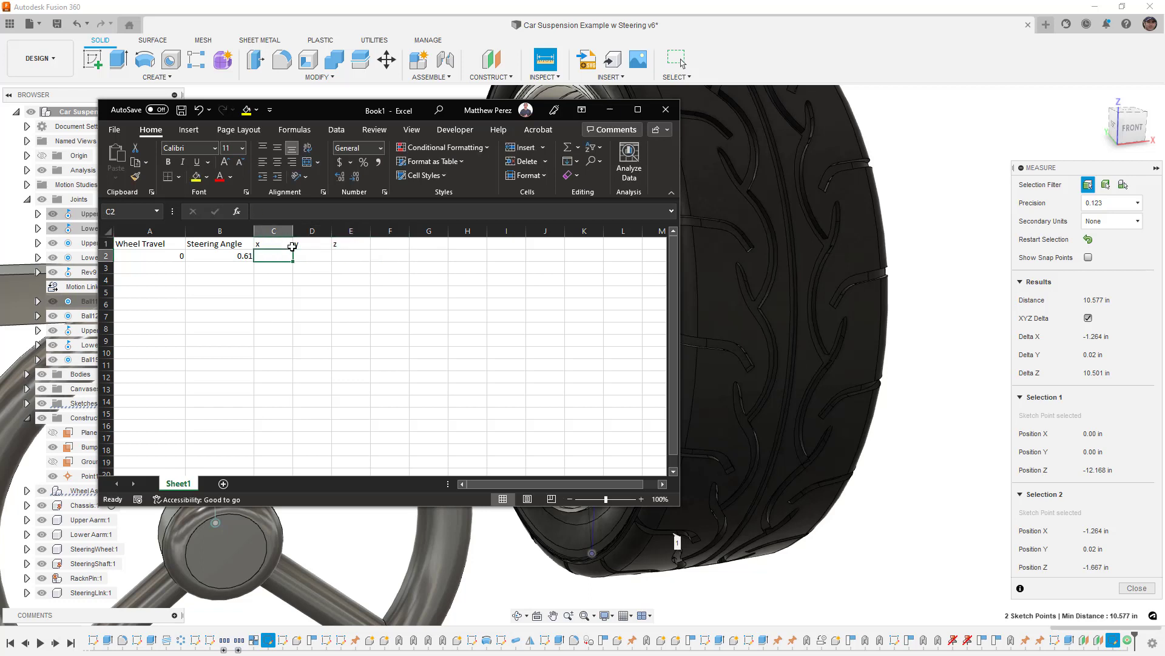
- Add the heading distance in F1, following the x, y and z columns
key(Right)
key(Right)
key(Right)
key(Up)
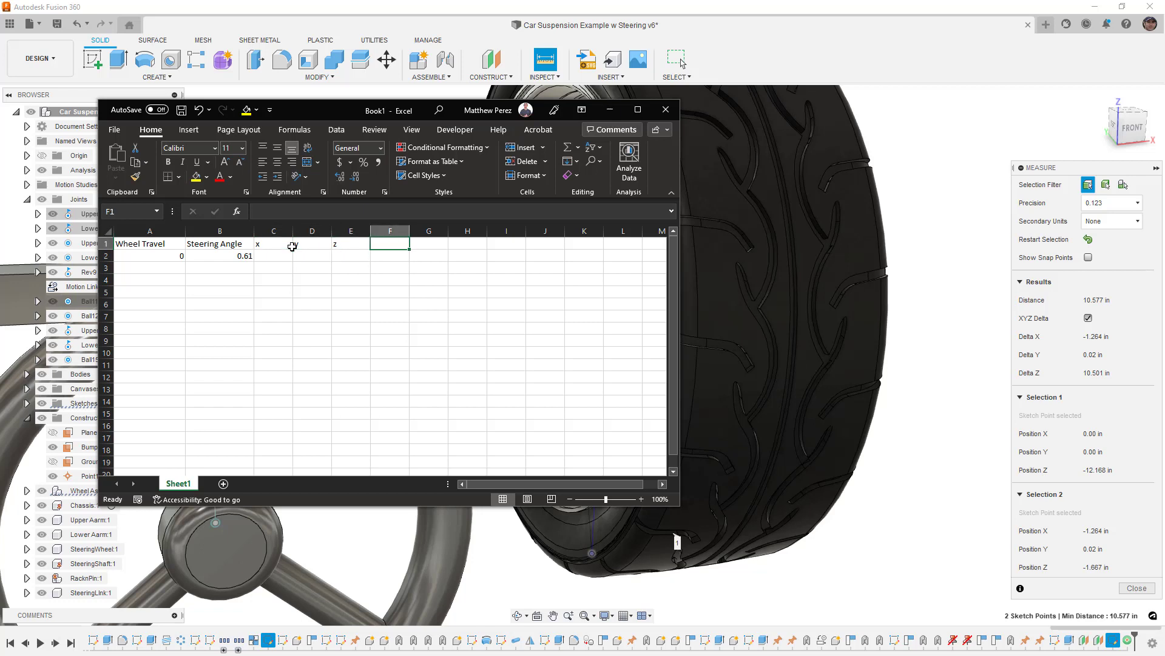
text(d)
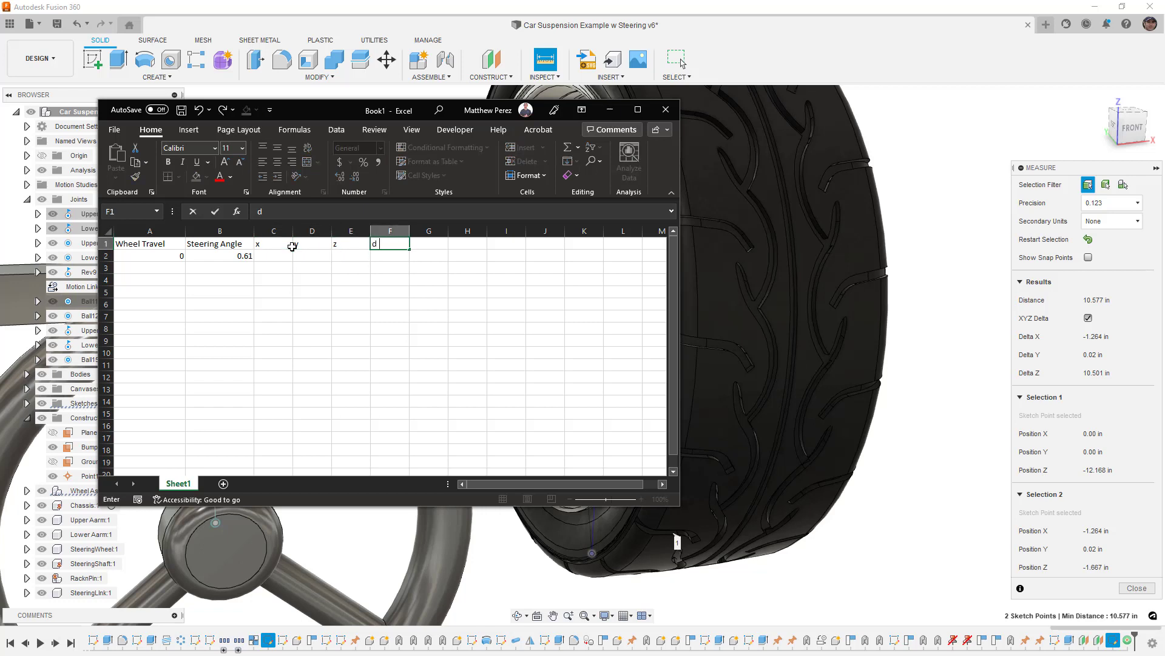
text(istance)
key(Return)
- Record -1.264, 0.02, 10.501 and 10.577 under x, y, z and distance in row 2, and move the spreadsheet out of view
key(Left)
key(Left)
key(Left)
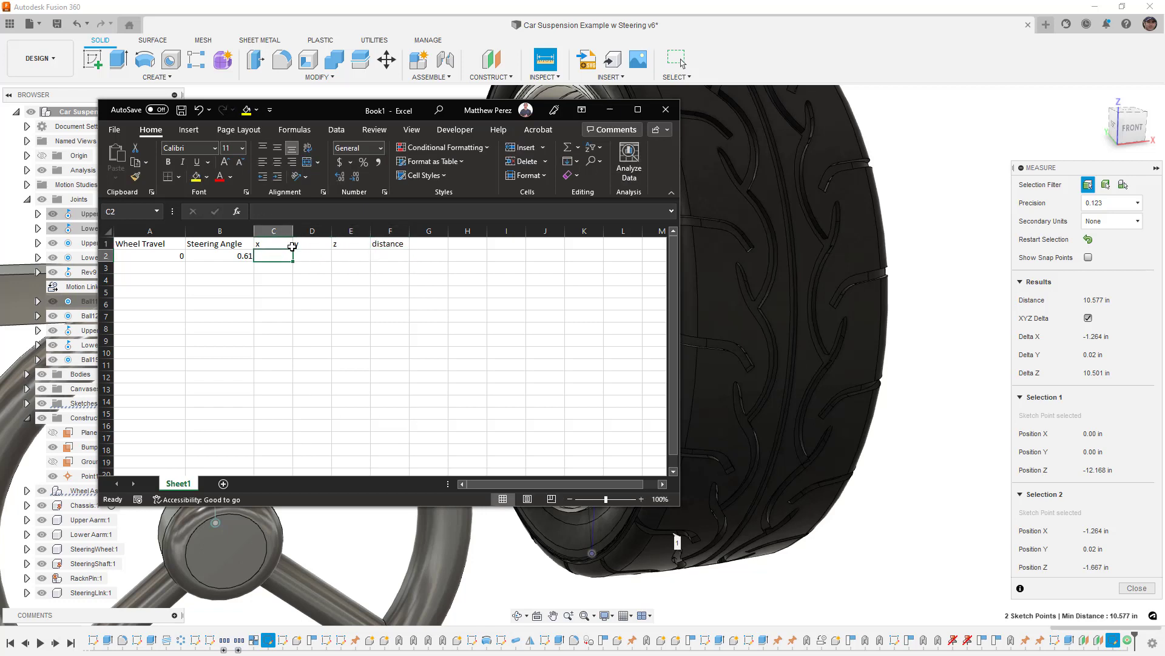
text(-1)
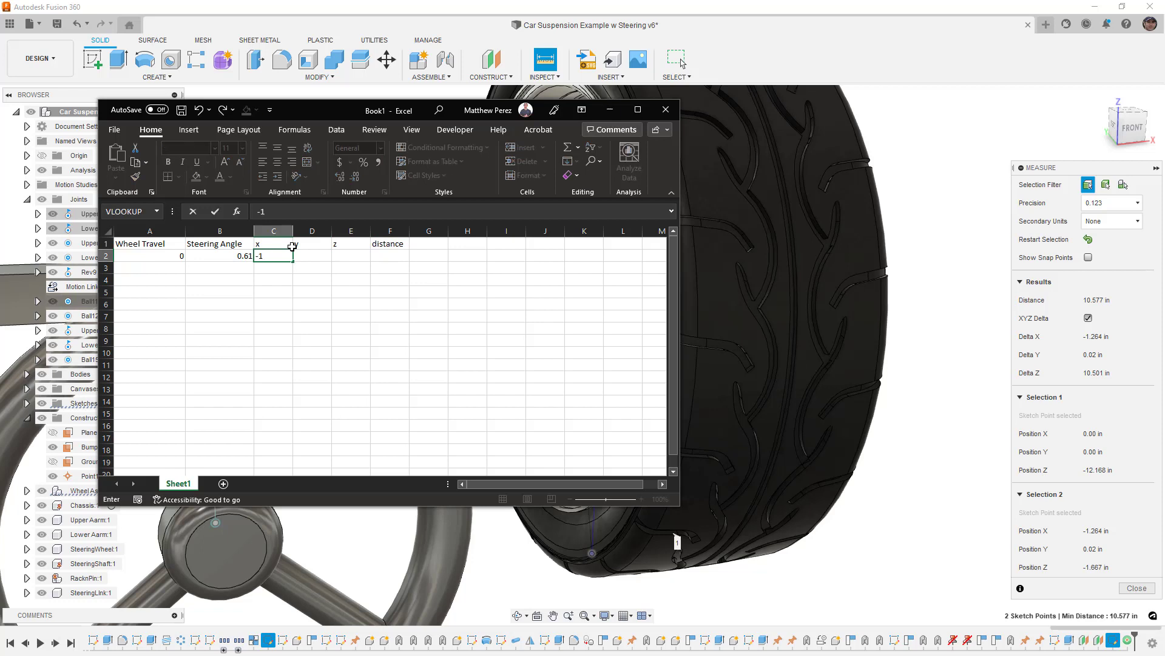
text(.264)
key(Tab)
text(0.02)
key(Tab)
text(10)
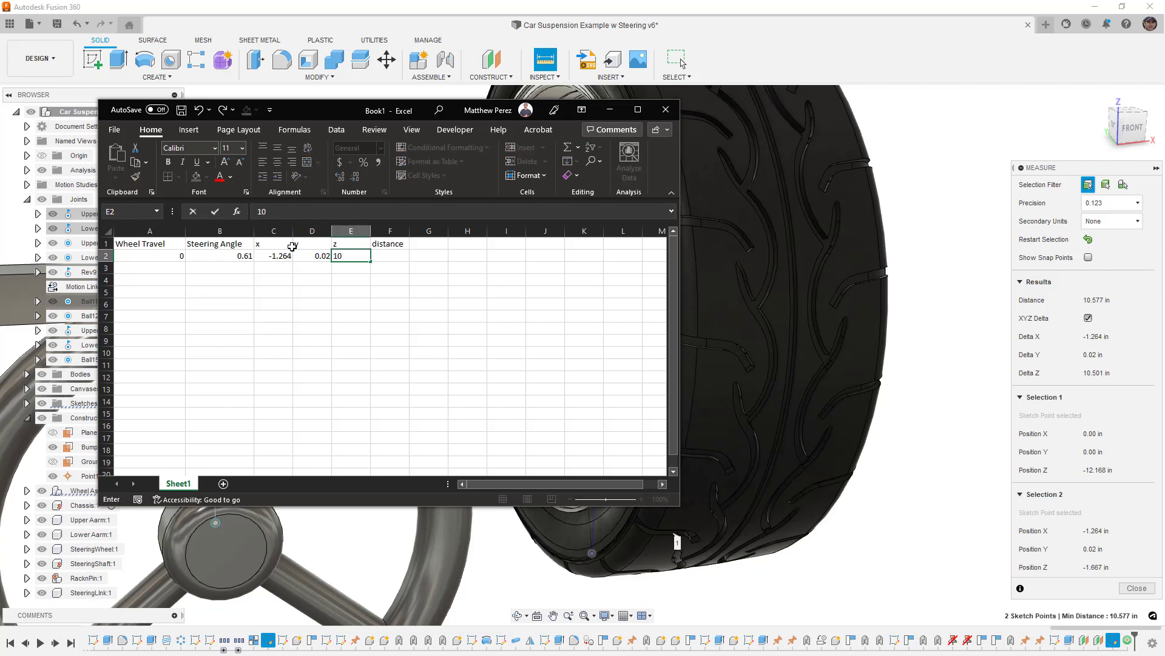
key(Tab)
text(10.)
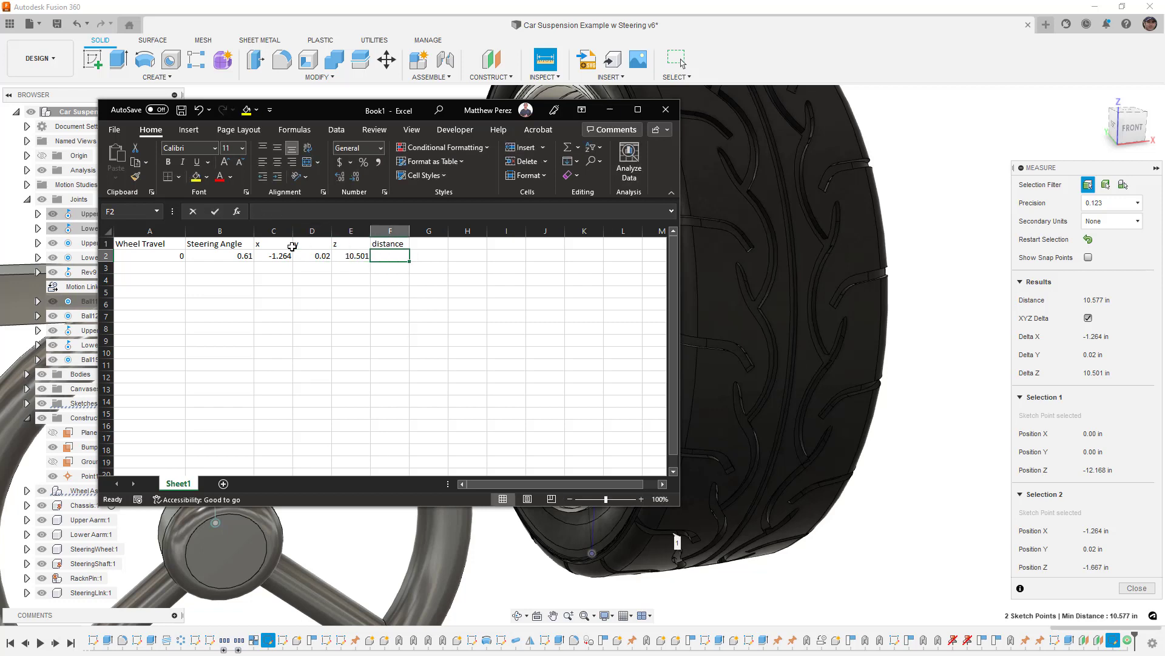
text(577)
key(Return)
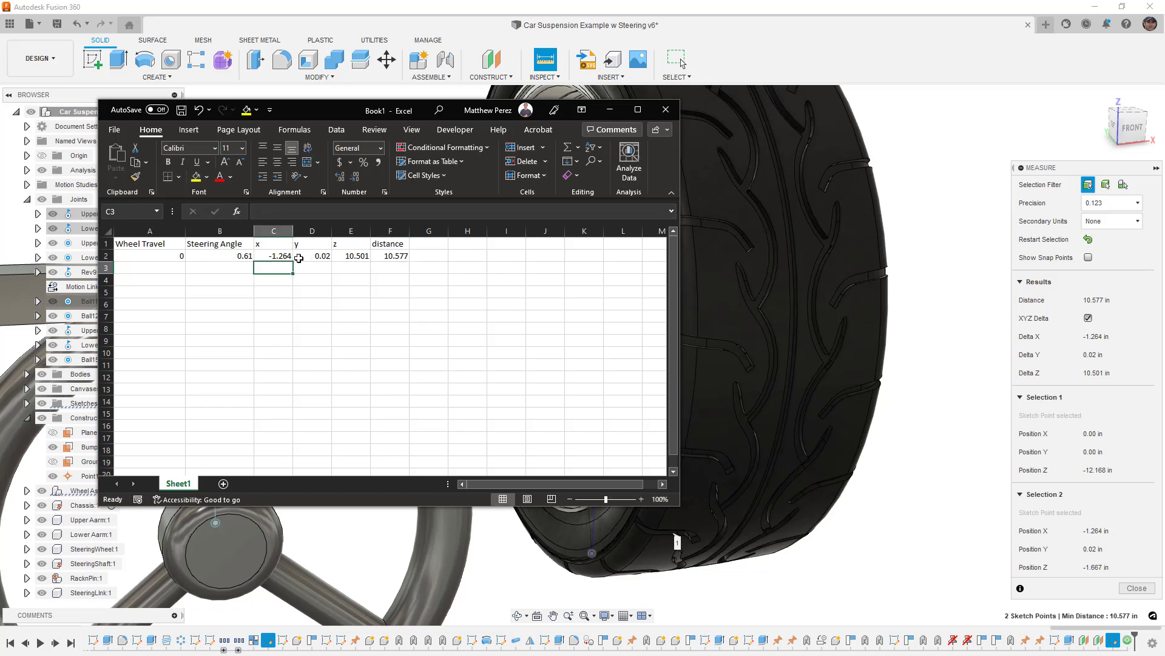
drag(339, 116, 0, 117)
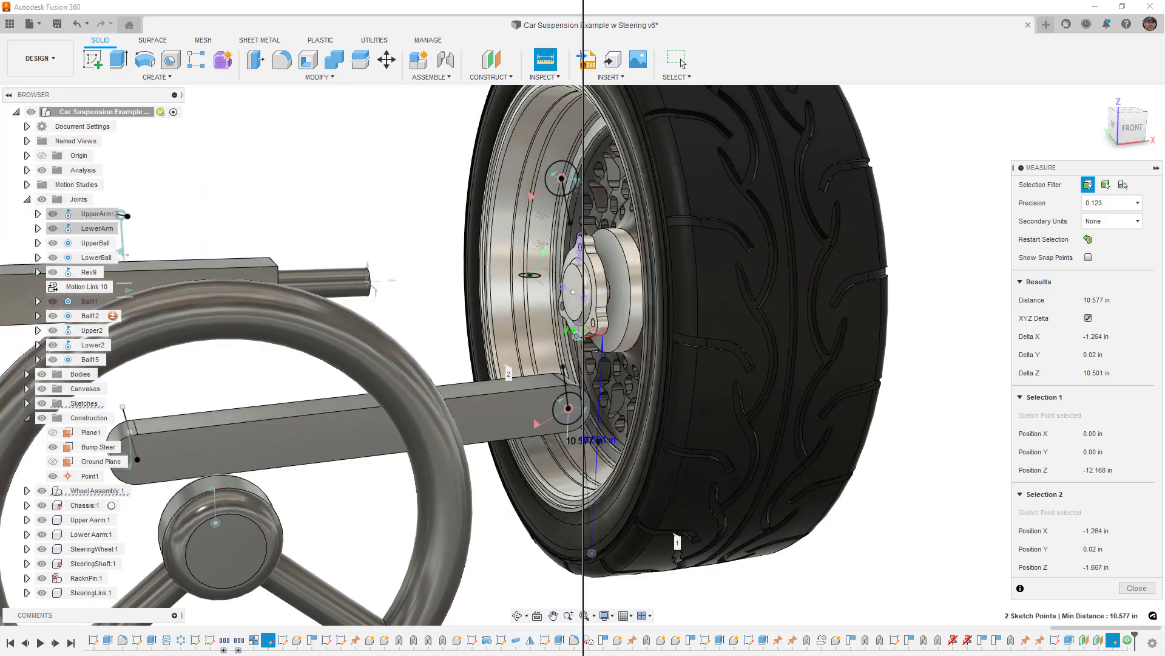
- Close the measurement, lock the steering wheel's Rev9 joint, and swing the lower arm slightly upward to raise the wheel
click(1137, 587)
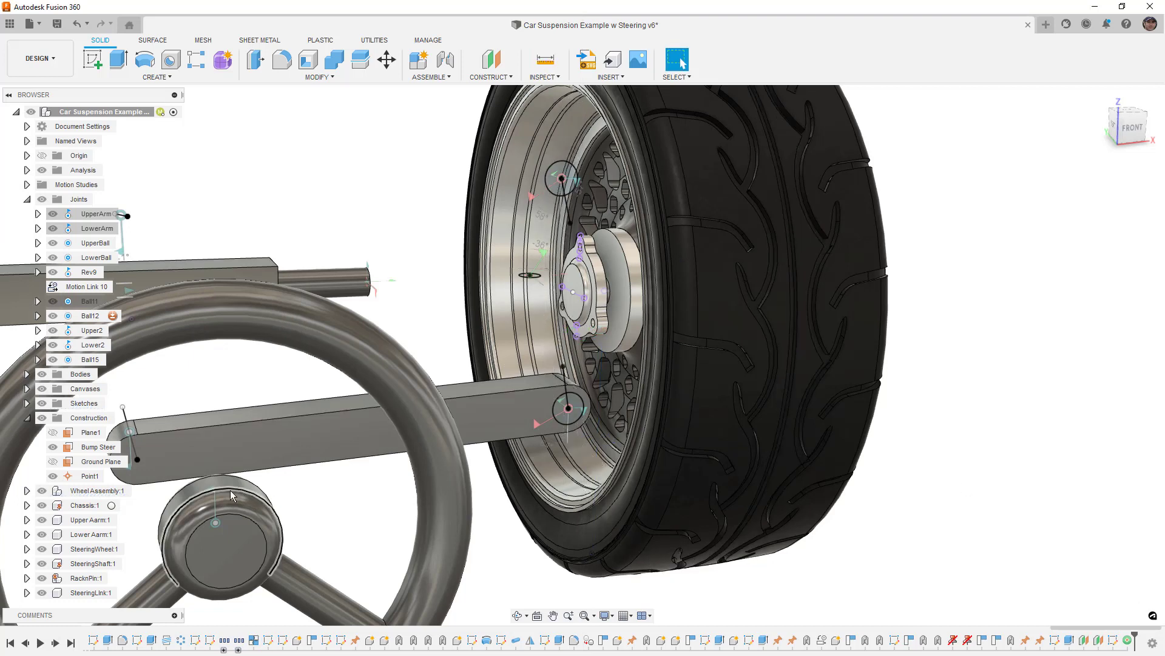
click(210, 486)
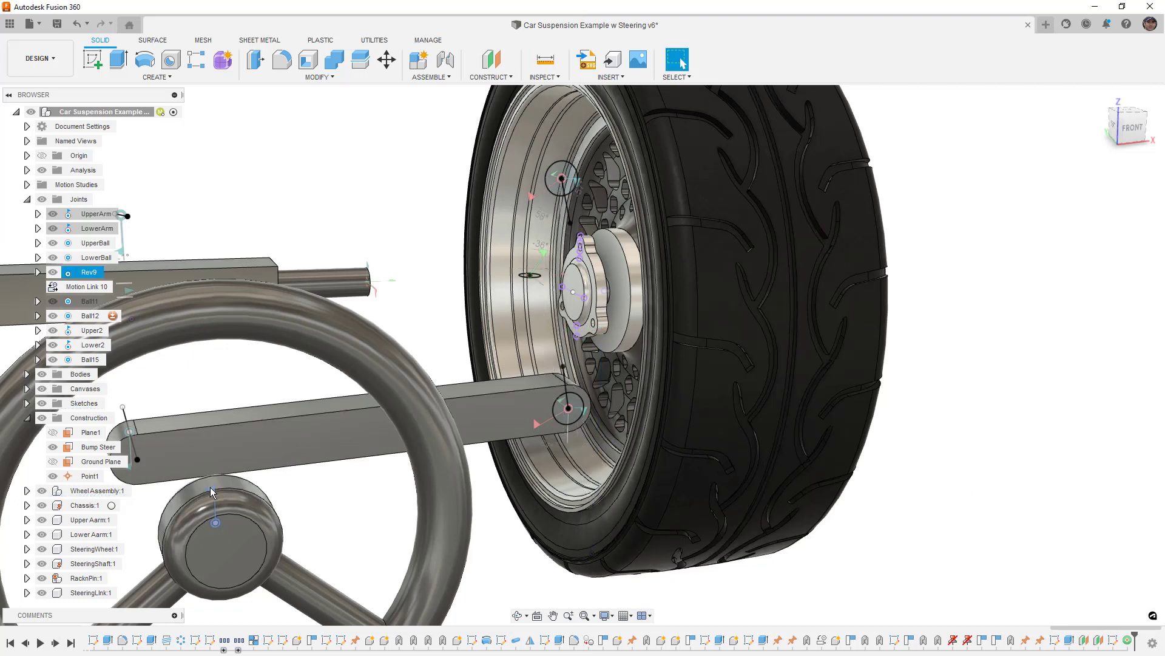
right_click(79, 274)
click(114, 372)
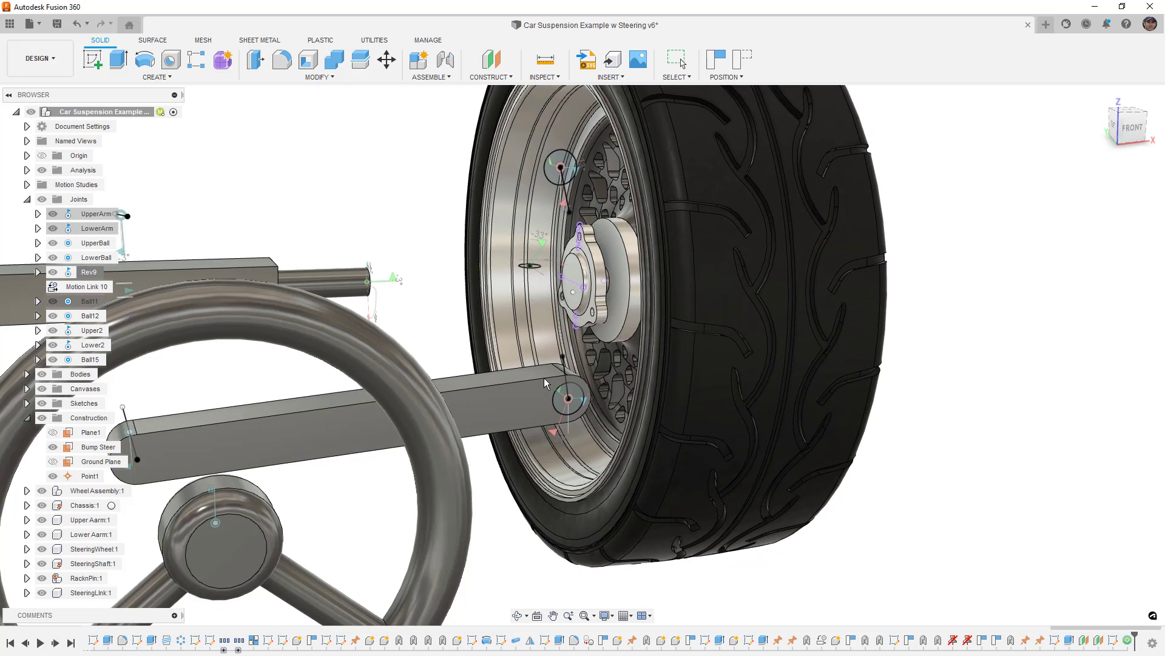
key(Escape)
scroll(563, 338, down, 4)
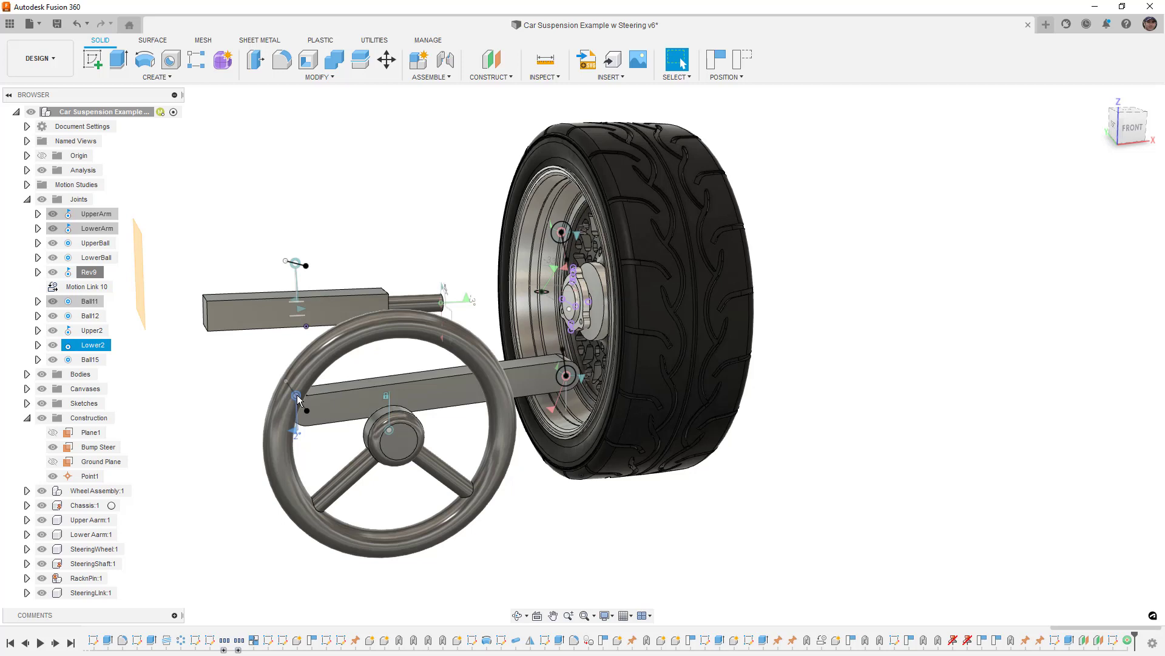
right_click(100, 347)
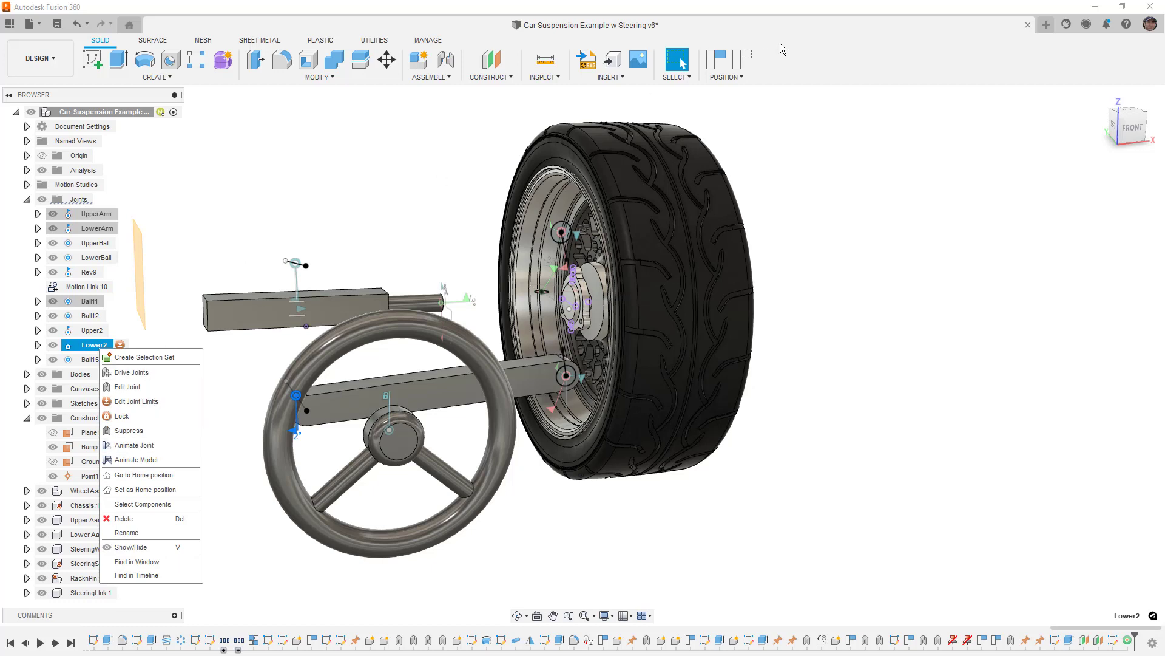
click(803, 34)
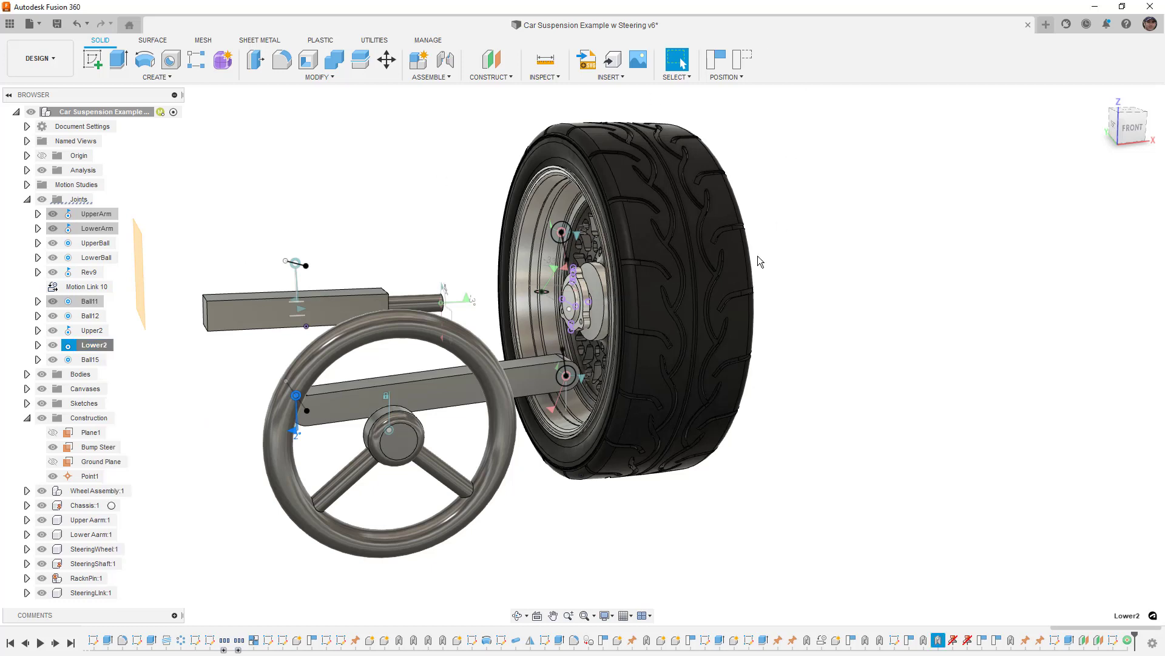
- Measure from the ground sketch point to the hub mount's lower sketch point with the wheel in its raised position
click(545, 59)
shift+middle_drag(578, 401, 572, 446)
click(561, 423)
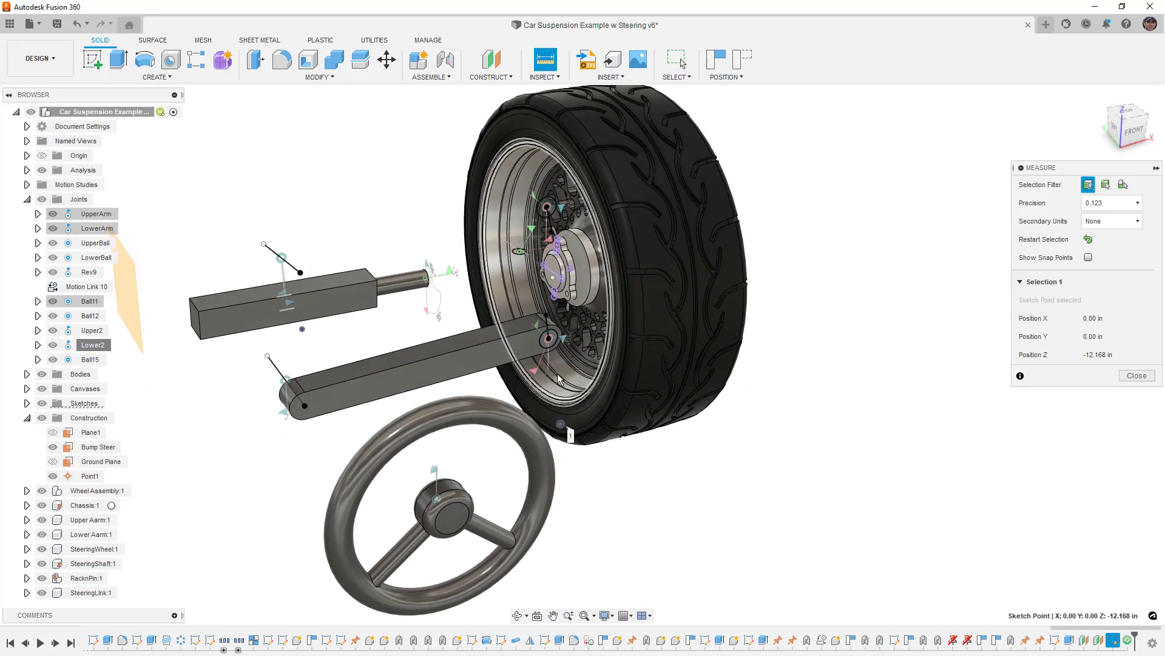
scroll(555, 300, up, 3)
click(555, 298)
scroll(555, 299, down, 3)
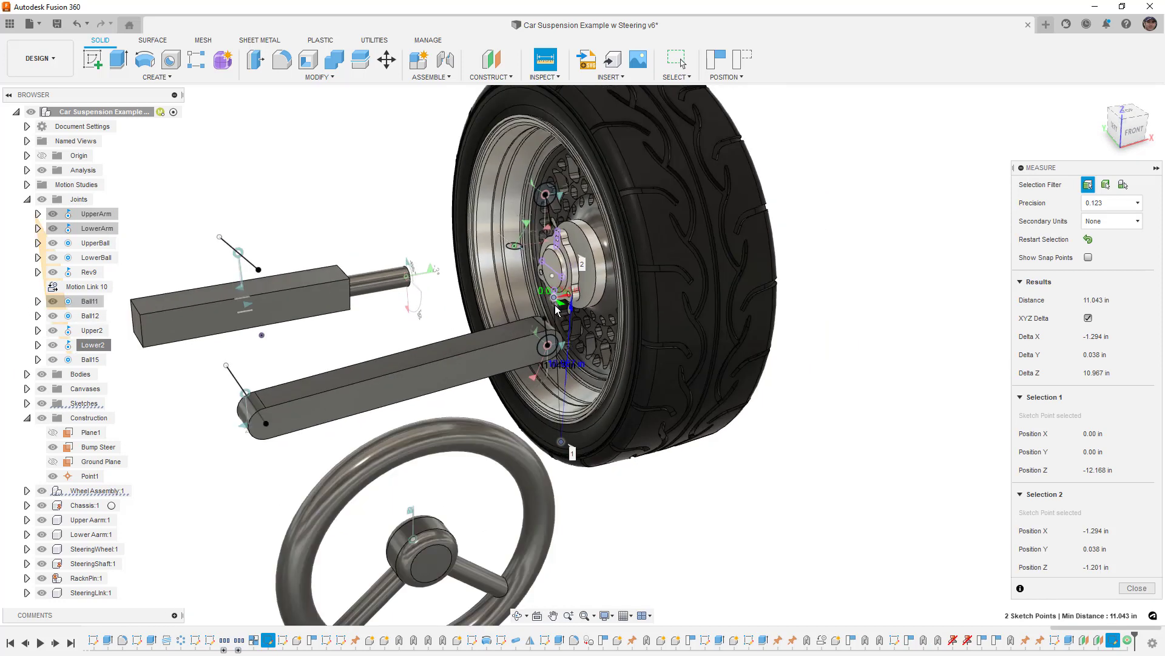
scroll(555, 299, down, 2)
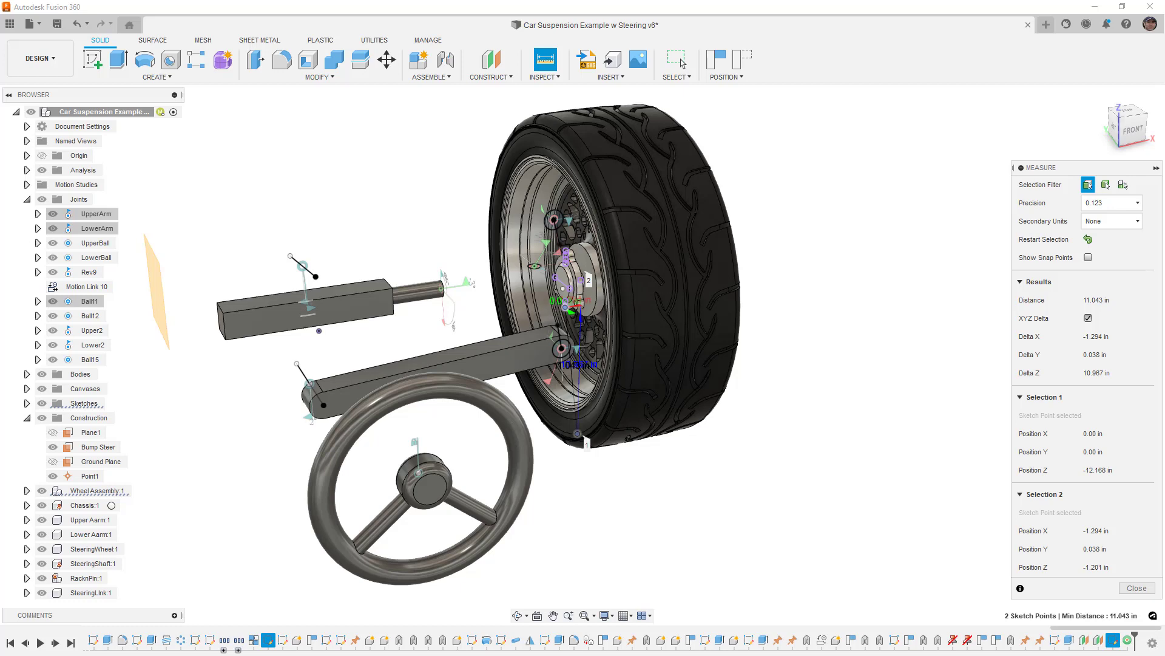
- Clear the current selections, measure the angle between the Bump Steer plane and the hub's round end face, and close the measurement
click(826, 279)
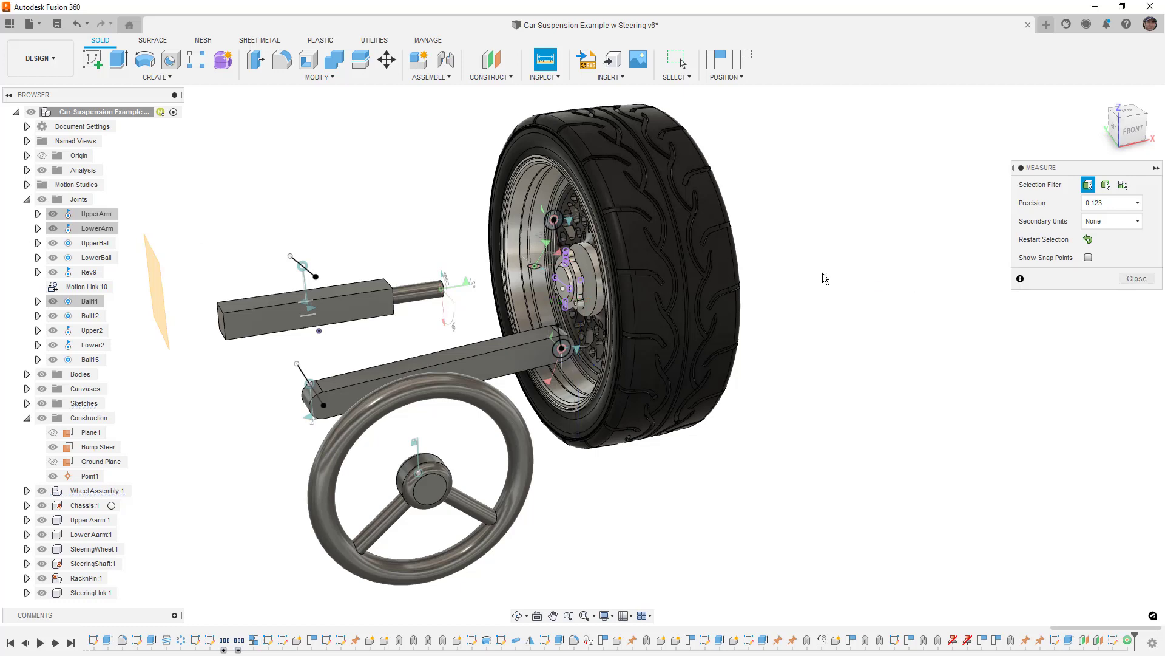
click(101, 447)
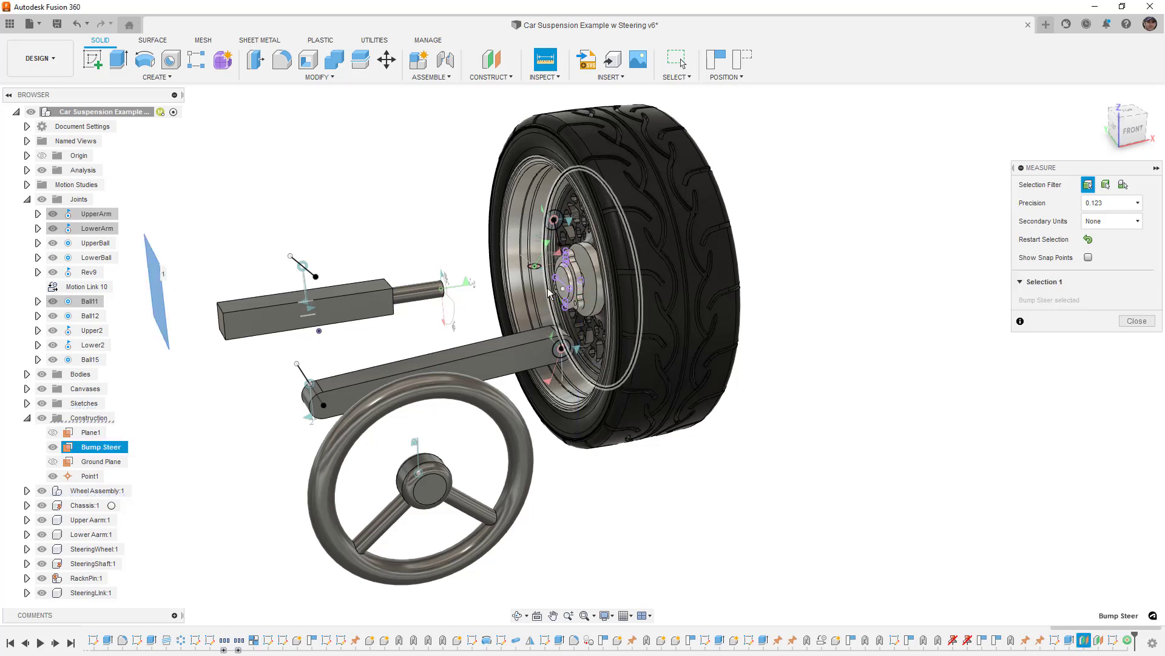
scroll(563, 280, up, 3)
click(563, 280)
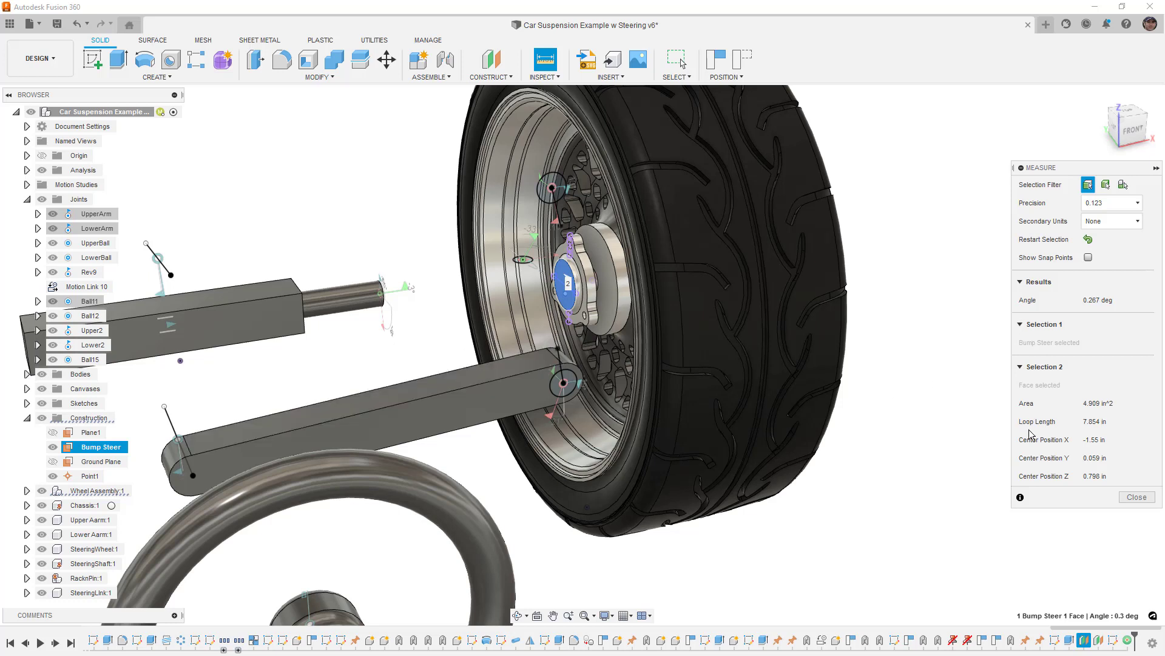
click(1138, 497)
- Raise the lower arm slightly and measure from the ground sketch point to the hub mount's lower sketch point
drag(512, 392, 511, 381)
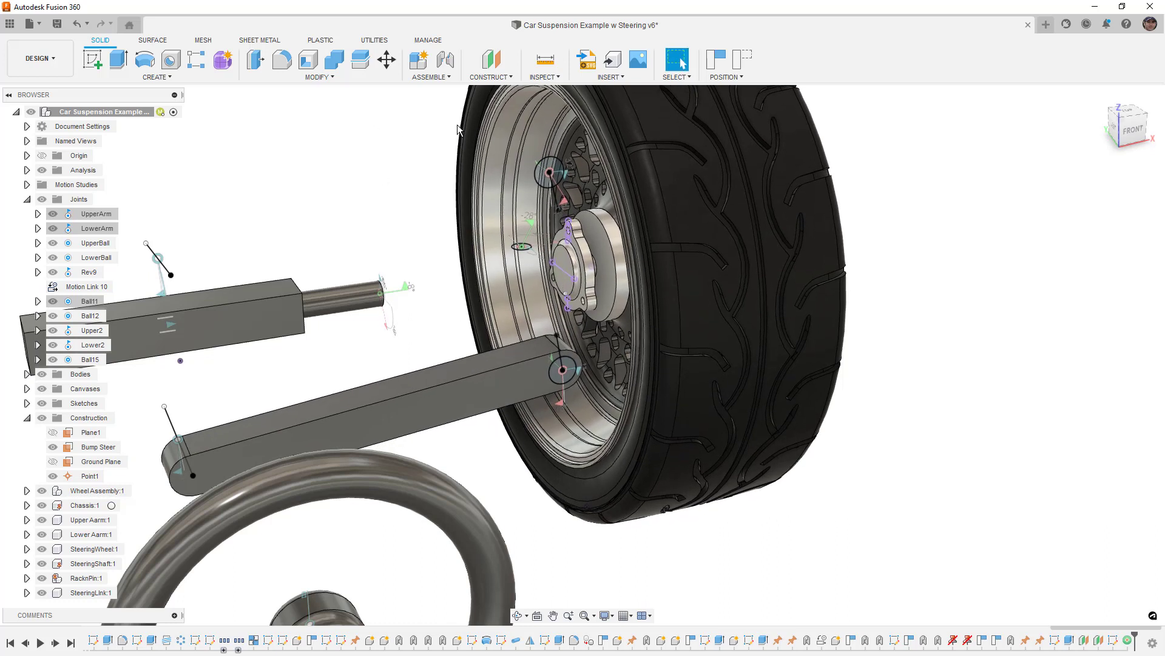
click(554, 60)
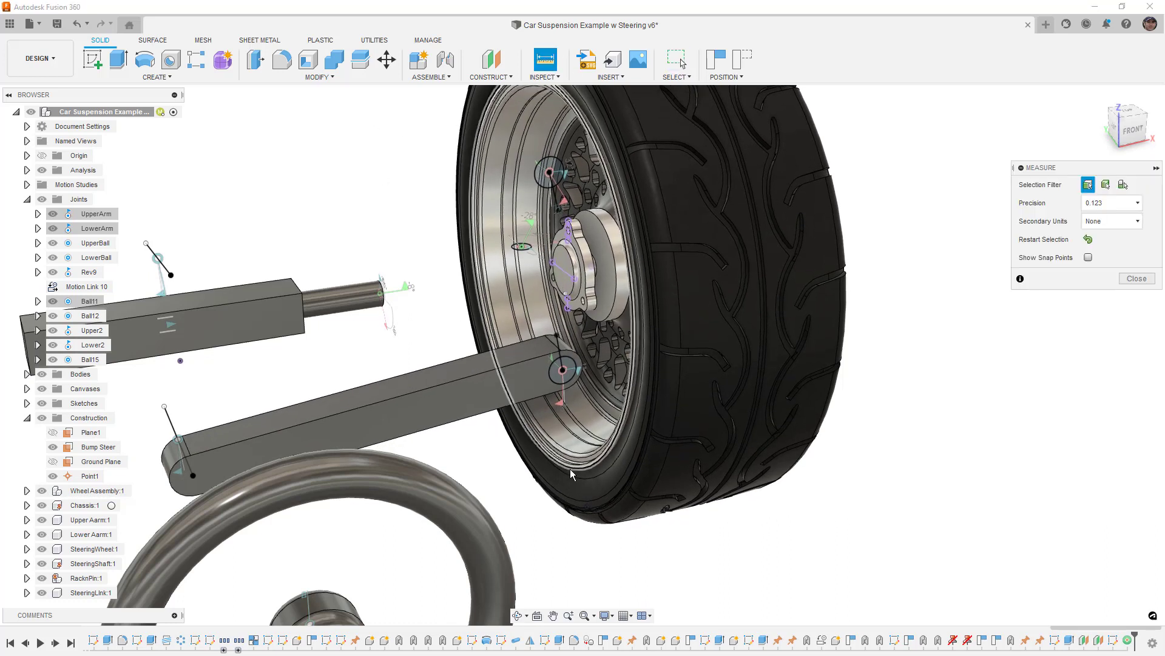
shift+middle_drag(592, 539, 592, 516)
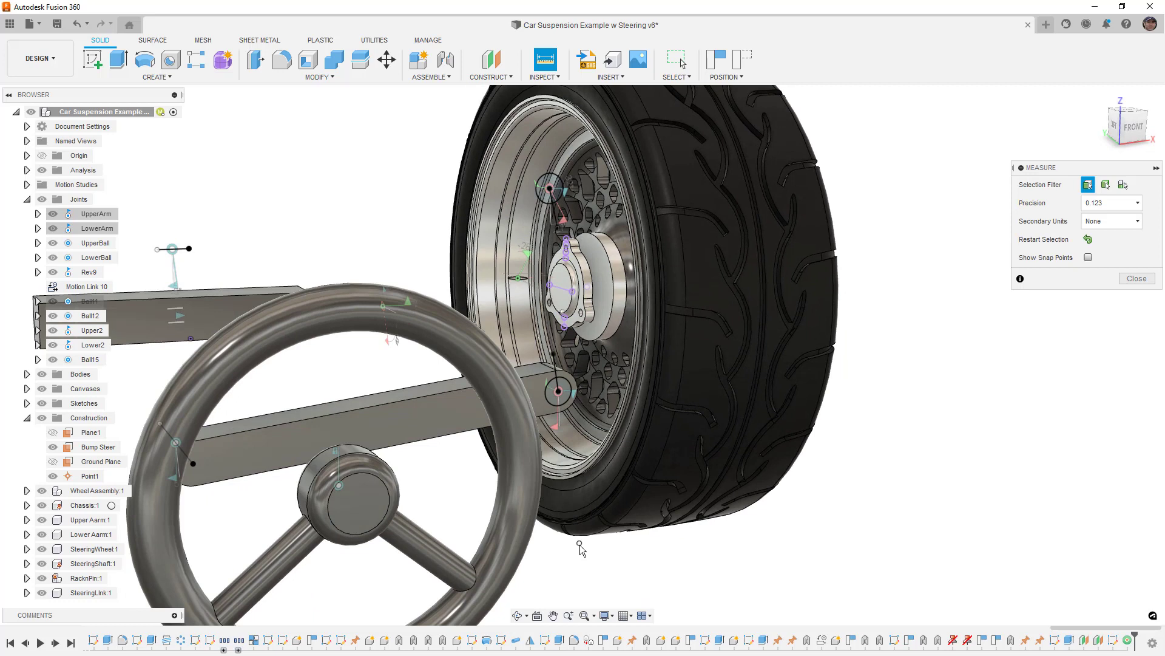
click(578, 543)
click(567, 327)
shift+middle_drag(652, 359, 661, 352)
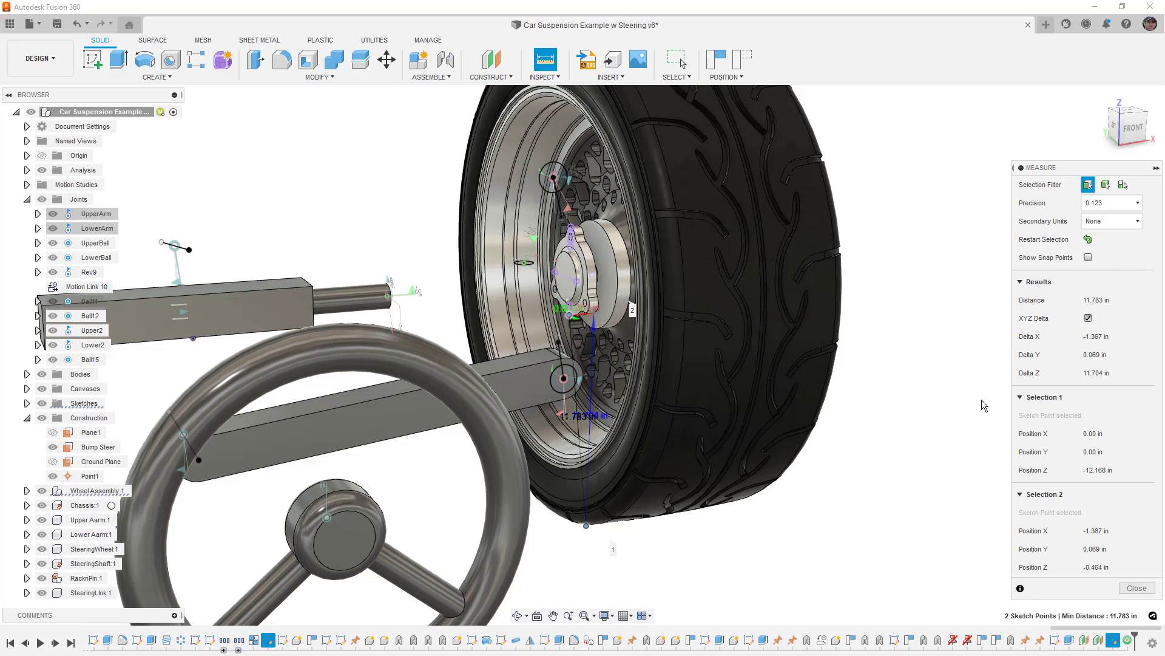
- Measure the steering angle between the hub's end face and the Bump Steer plane at this wheel height, and close the measurement
click(947, 429)
click(567, 276)
scroll(747, 293, down, 3)
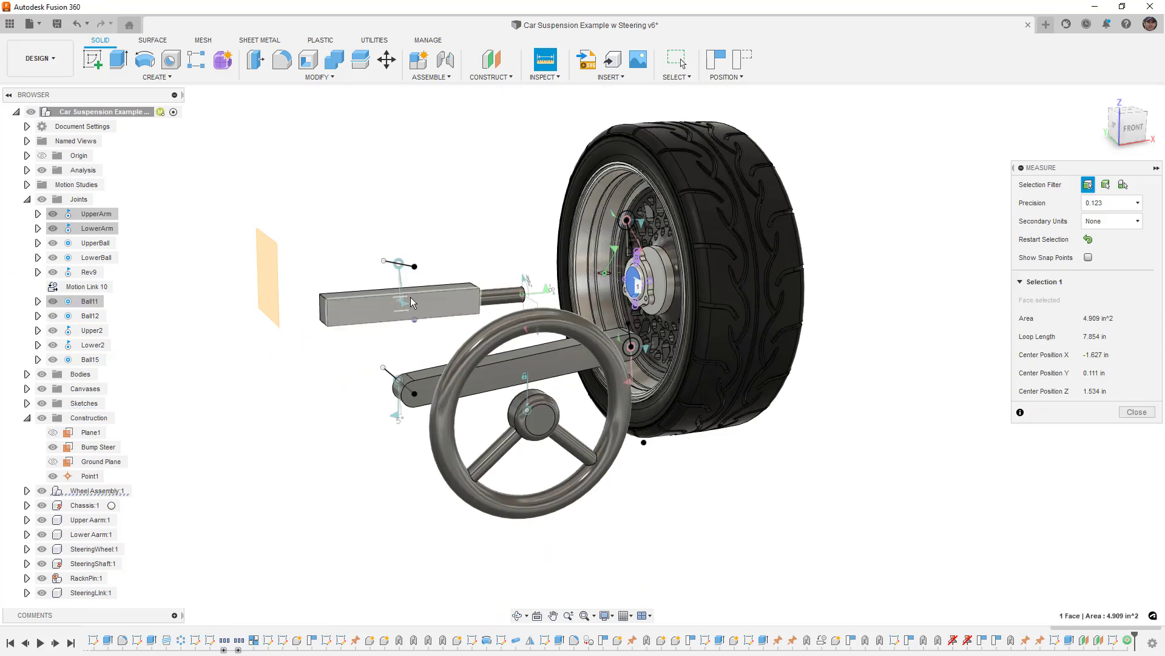
click(272, 271)
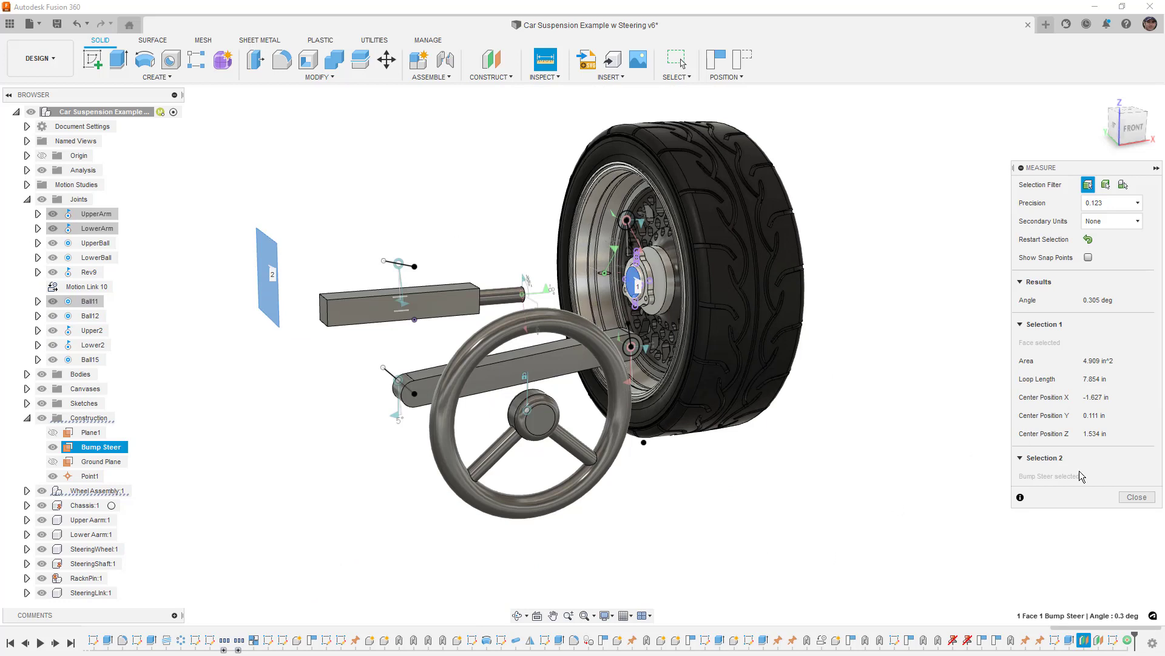
click(1137, 497)
- Swing the lower arm up another small increment and measure the distance from the ground point to the hub mount's lower sketch point
scroll(617, 335, up, 2)
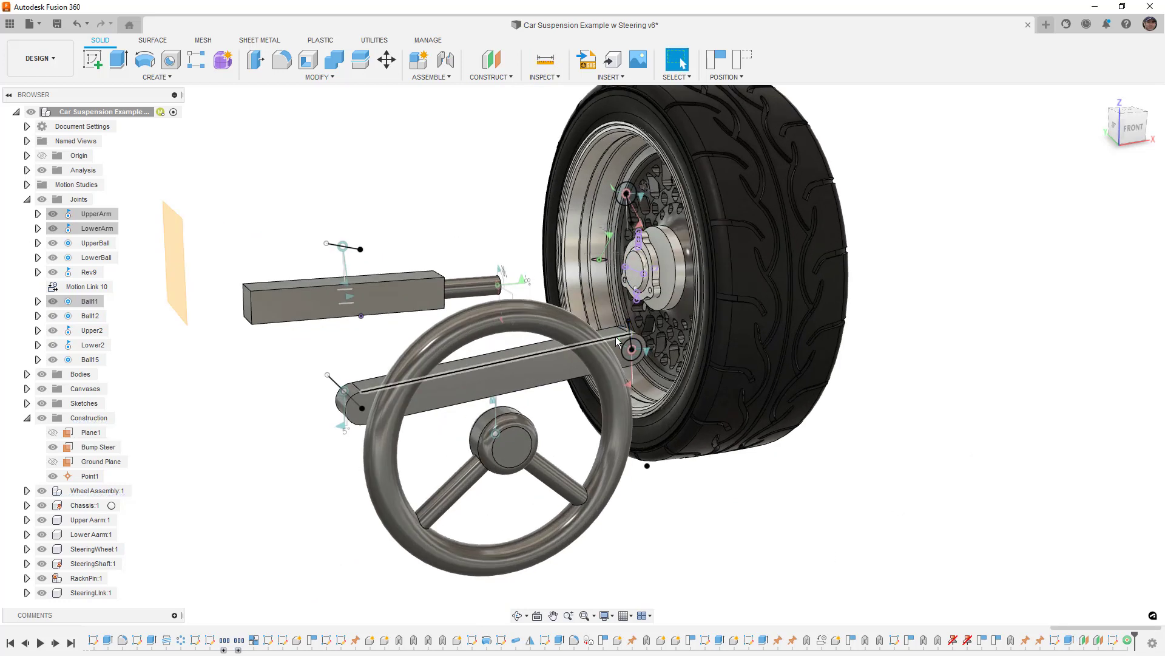
drag(613, 335, 610, 324)
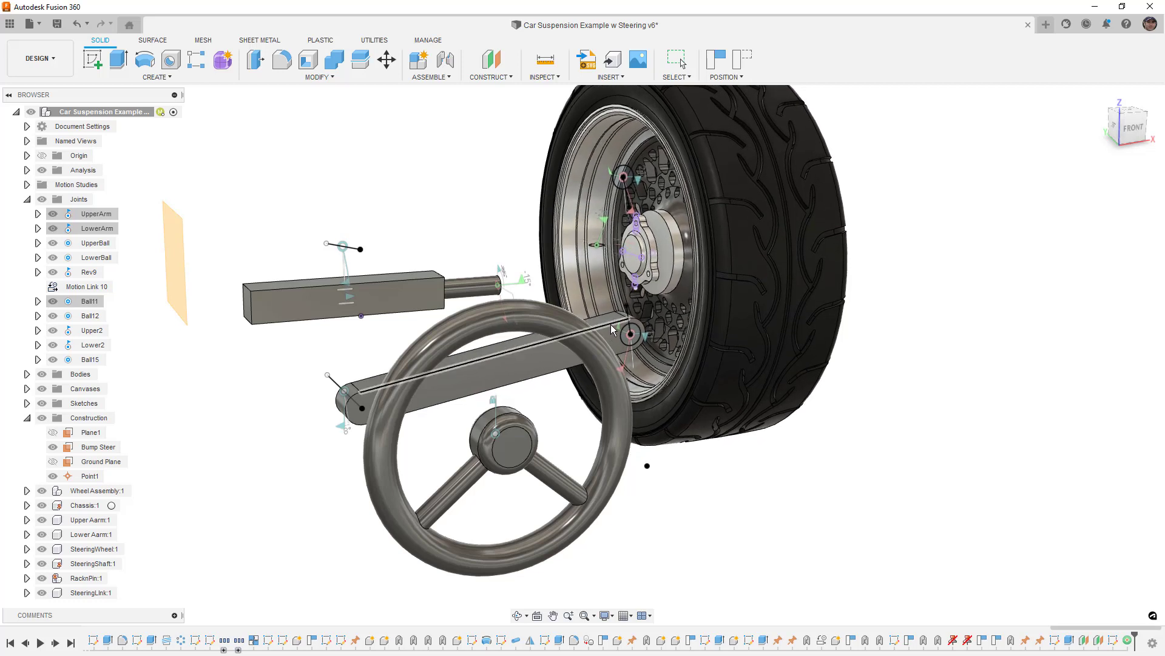
click(545, 59)
click(647, 466)
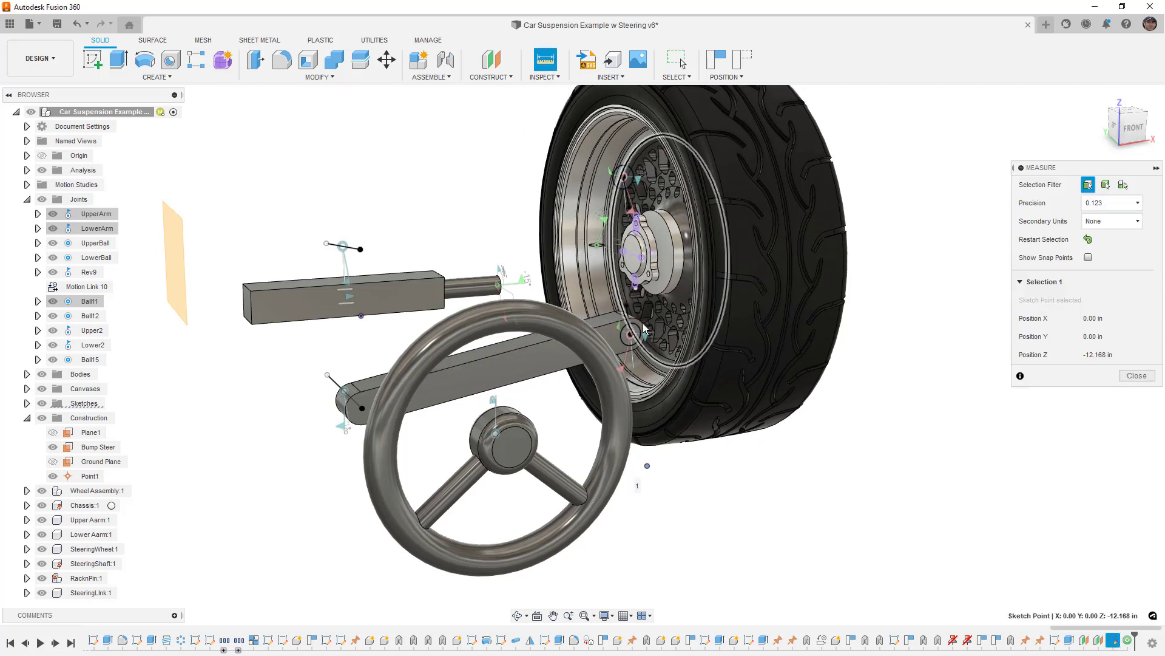
click(635, 284)
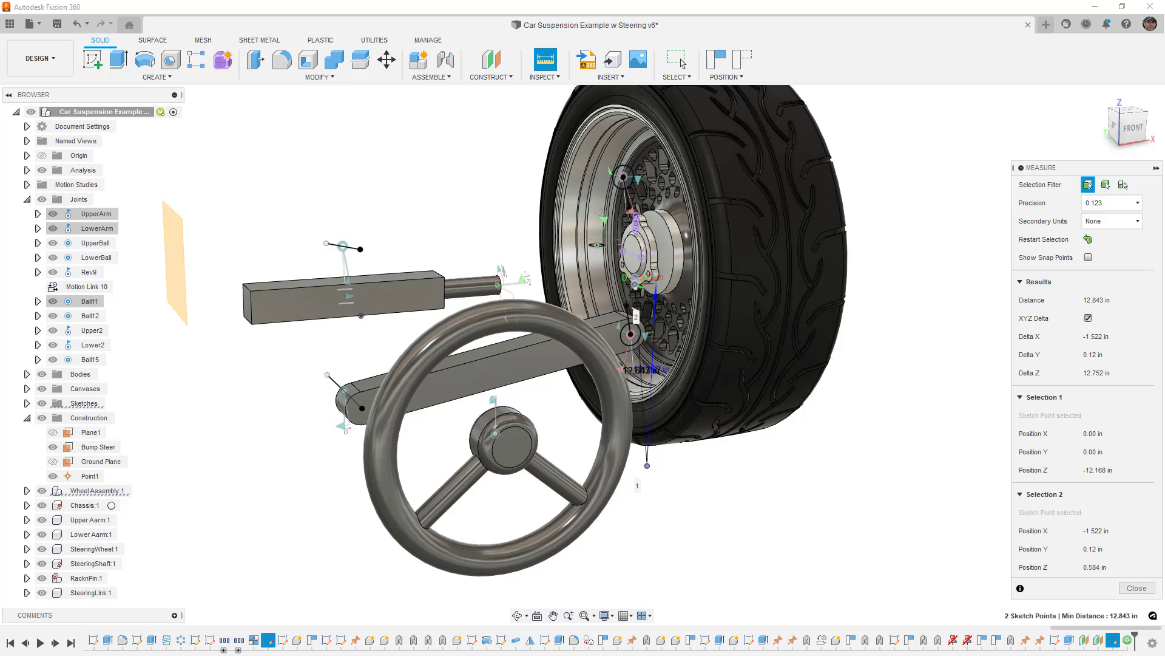
- Restart the measurement with the hub's end face and the Bump Steer plane to get their angle, and close it
click(441, 187)
click(632, 254)
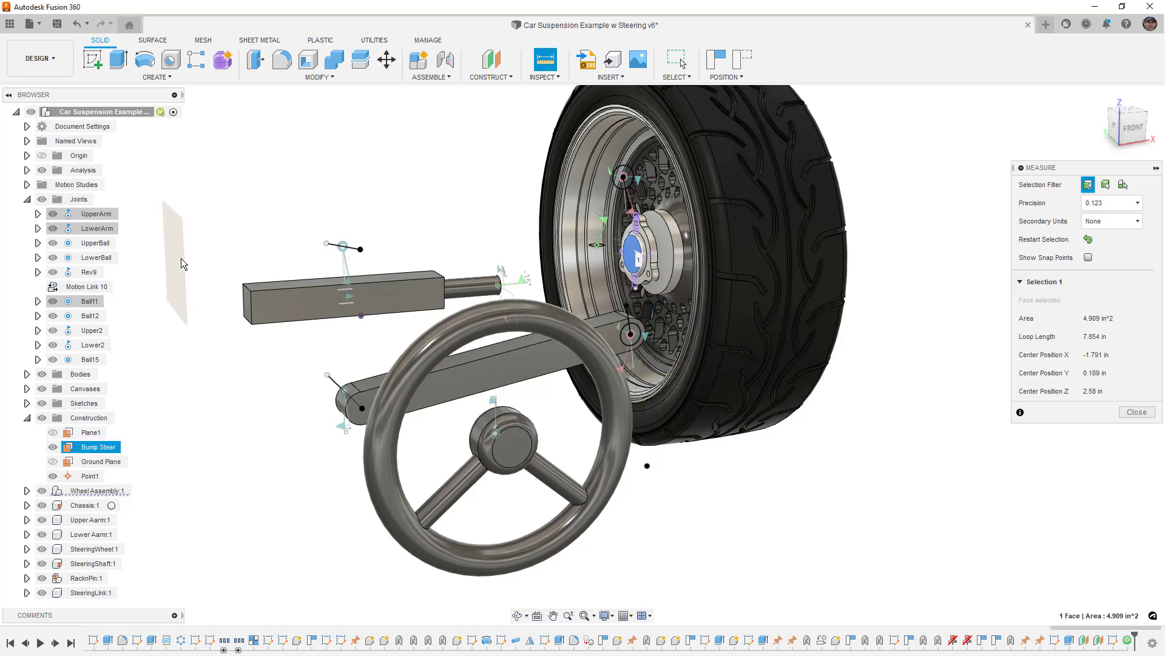
click(181, 262)
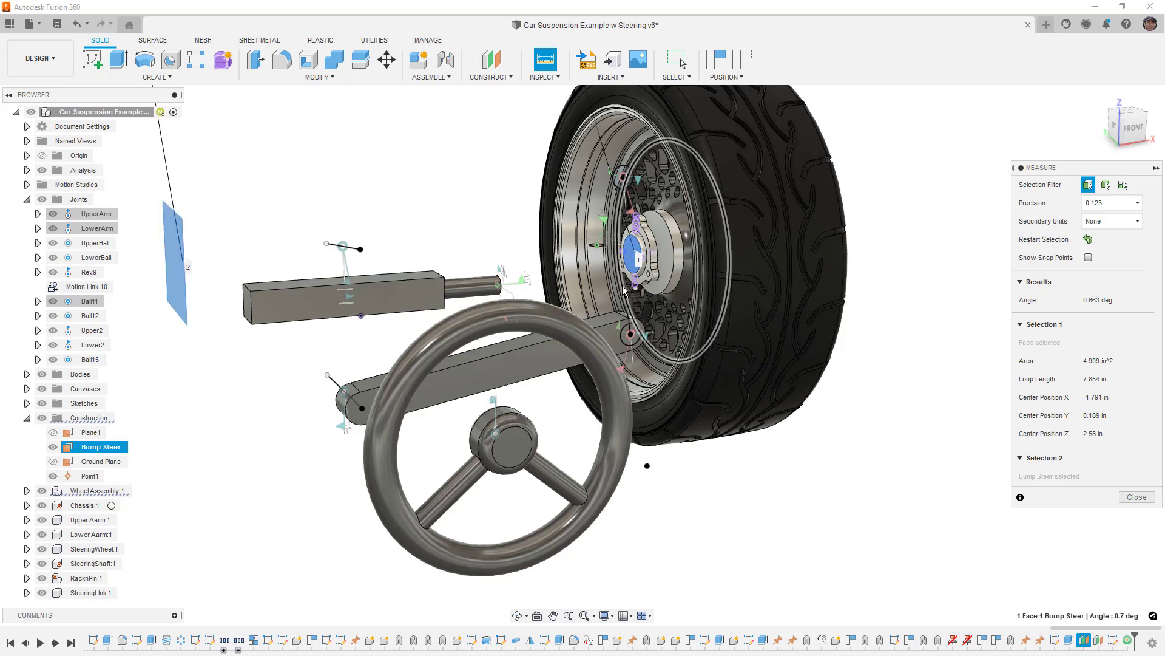
click(607, 319)
click(1137, 533)
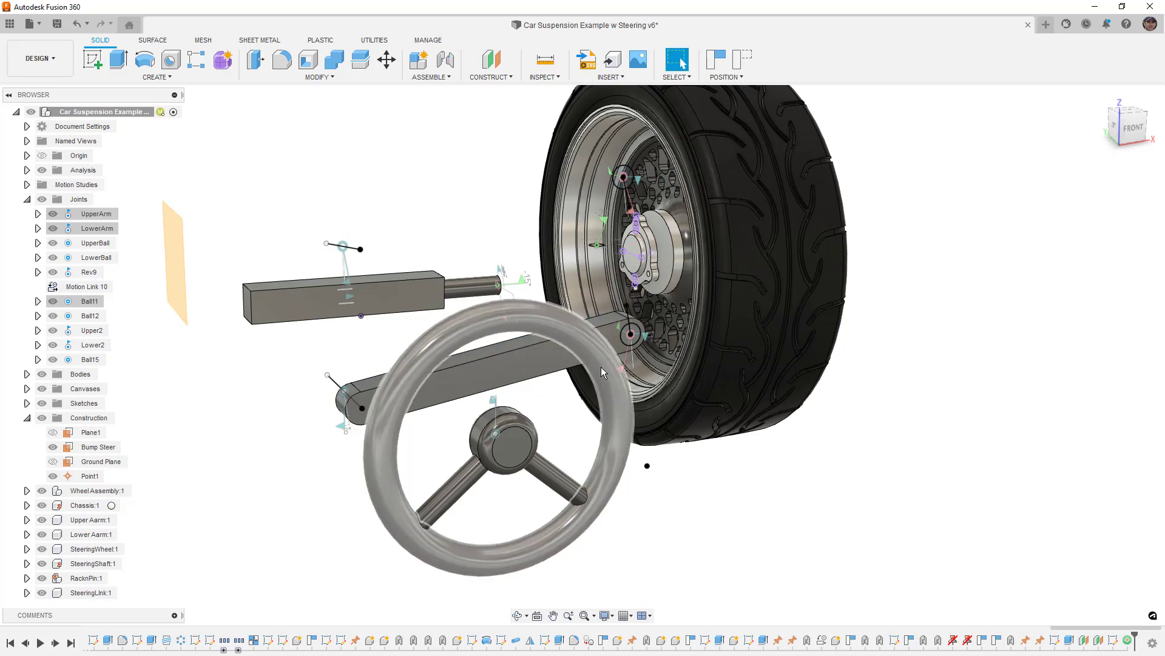
- Lift the wheel one more increment by the lower arm and measure from the ground sketch point to the hub mount's lower point
drag(605, 326, 603, 308)
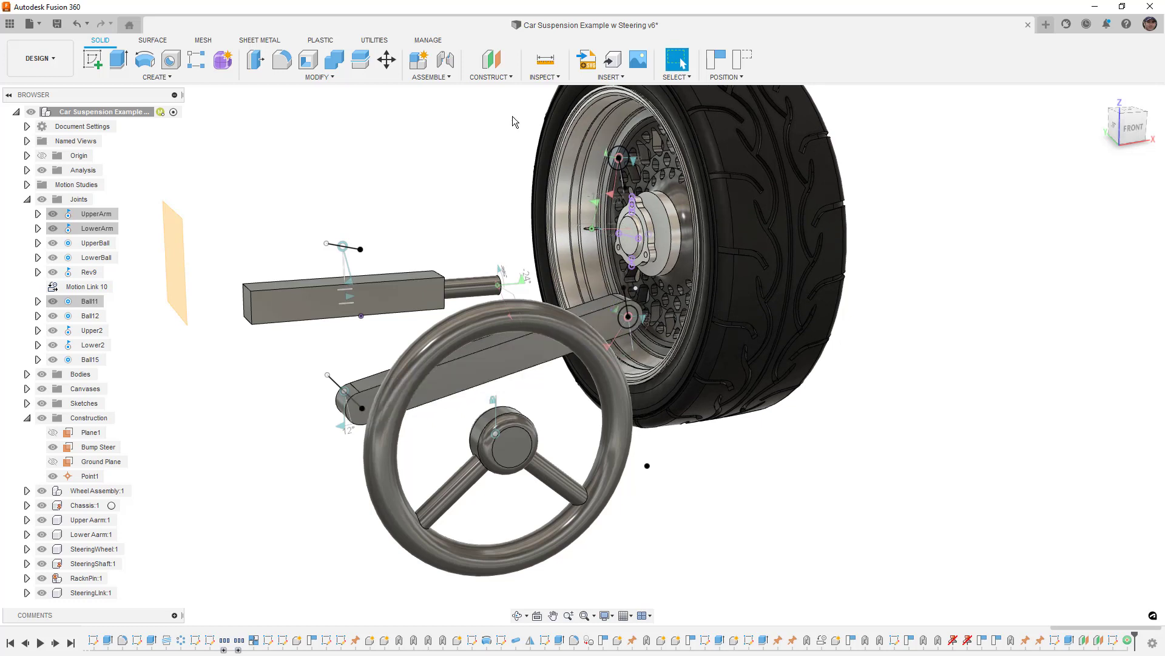
click(545, 59)
click(648, 465)
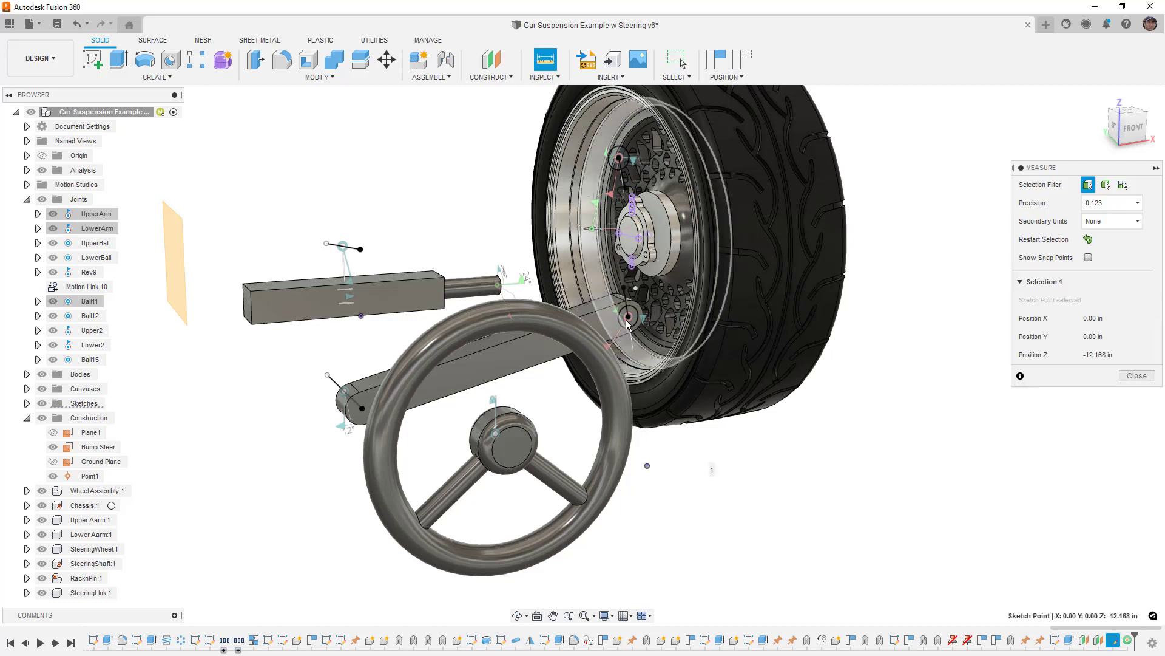
click(632, 267)
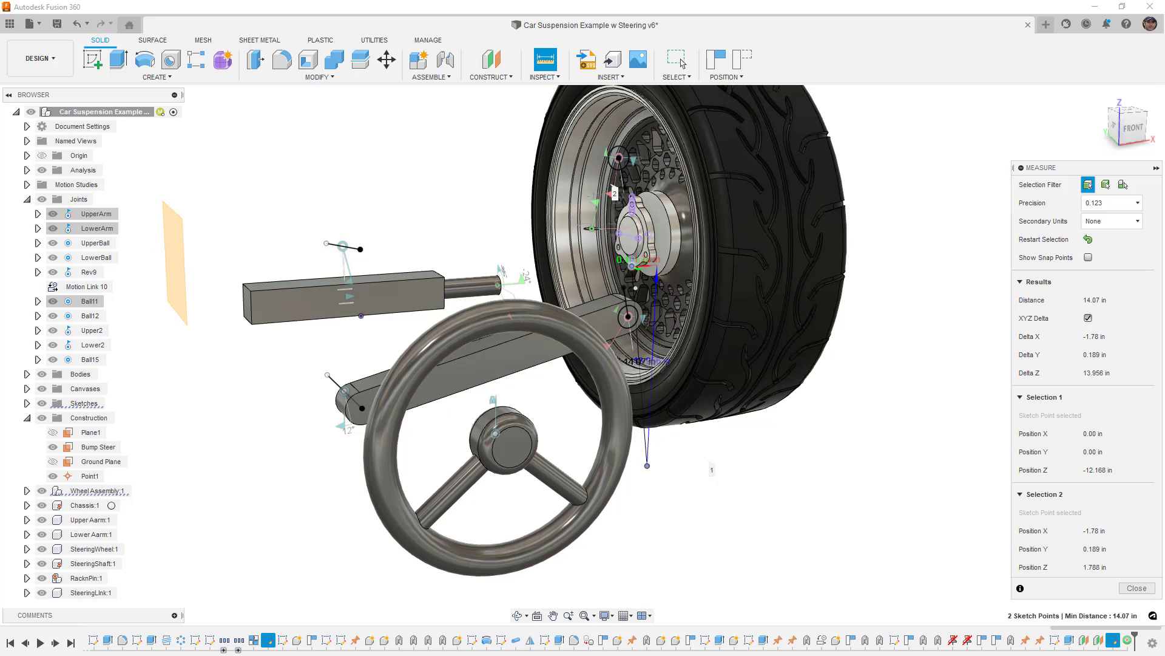
- Measure the angle between the hub's end face and the Bump Steer plane at the highest wheel position
click(412, 165)
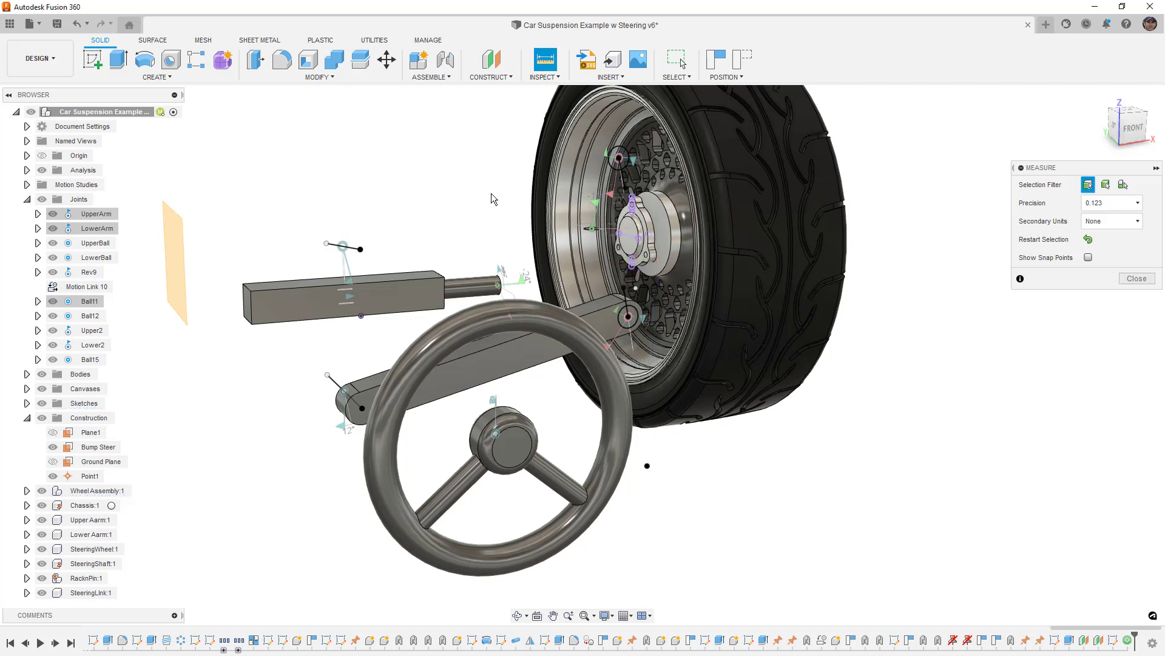
click(635, 233)
click(174, 243)
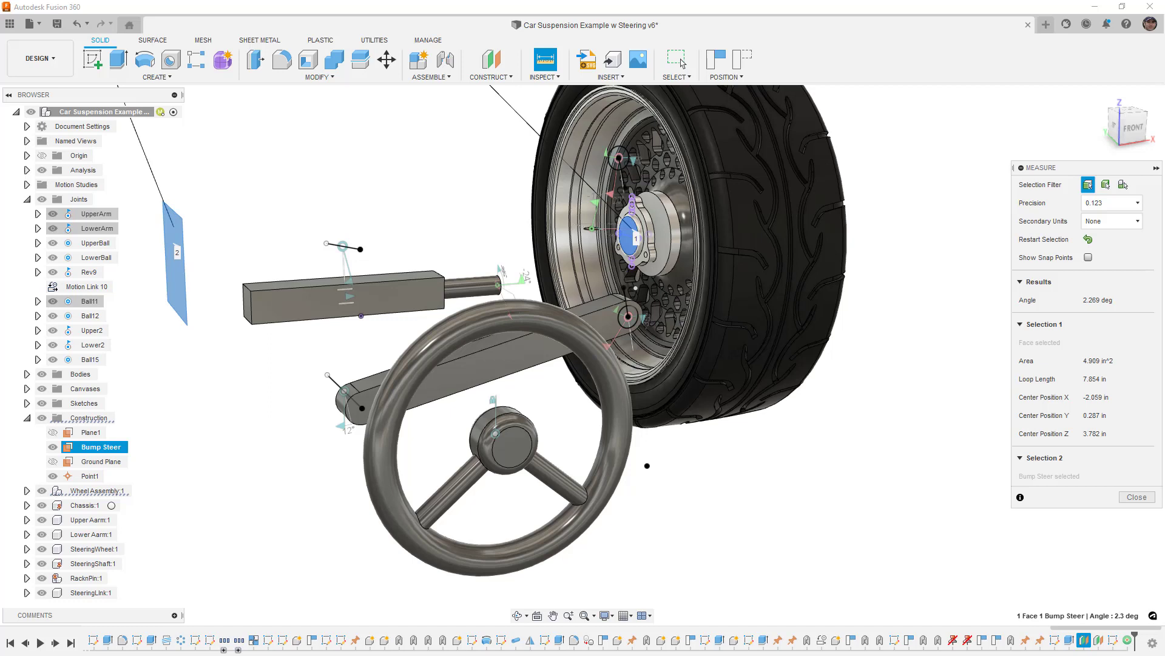
- Bring the Excel sheet back over the model and calculate the wheel travel in A3 with the formula =E3-E2
drag(0, 130, 453, 99)
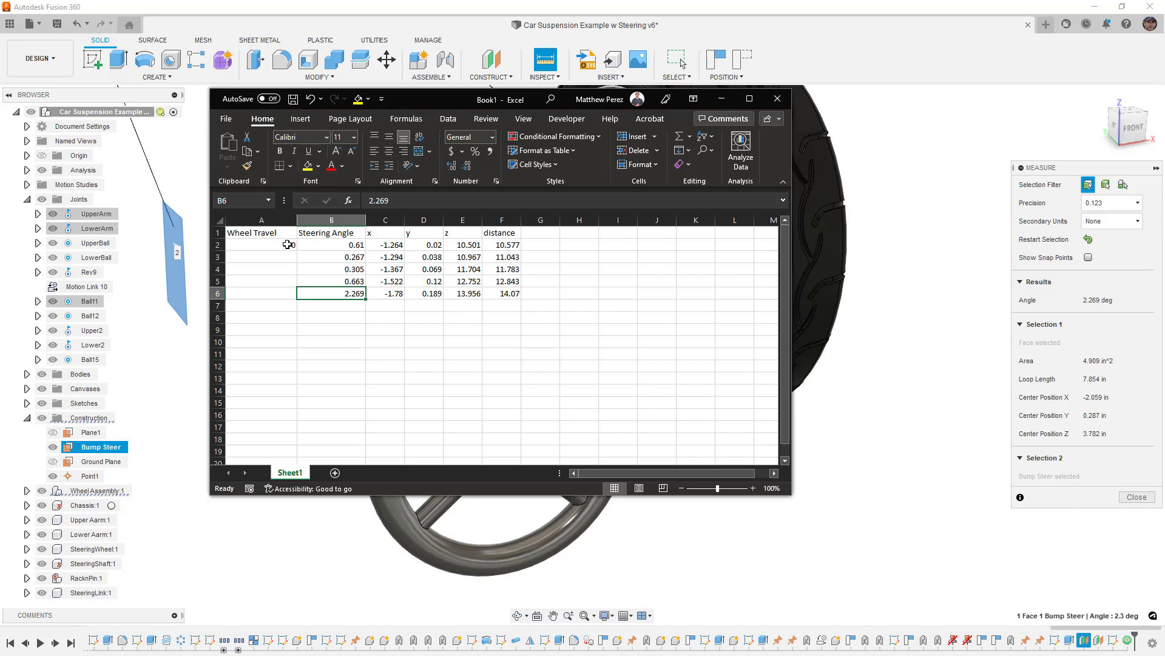
click(280, 244)
click(277, 256)
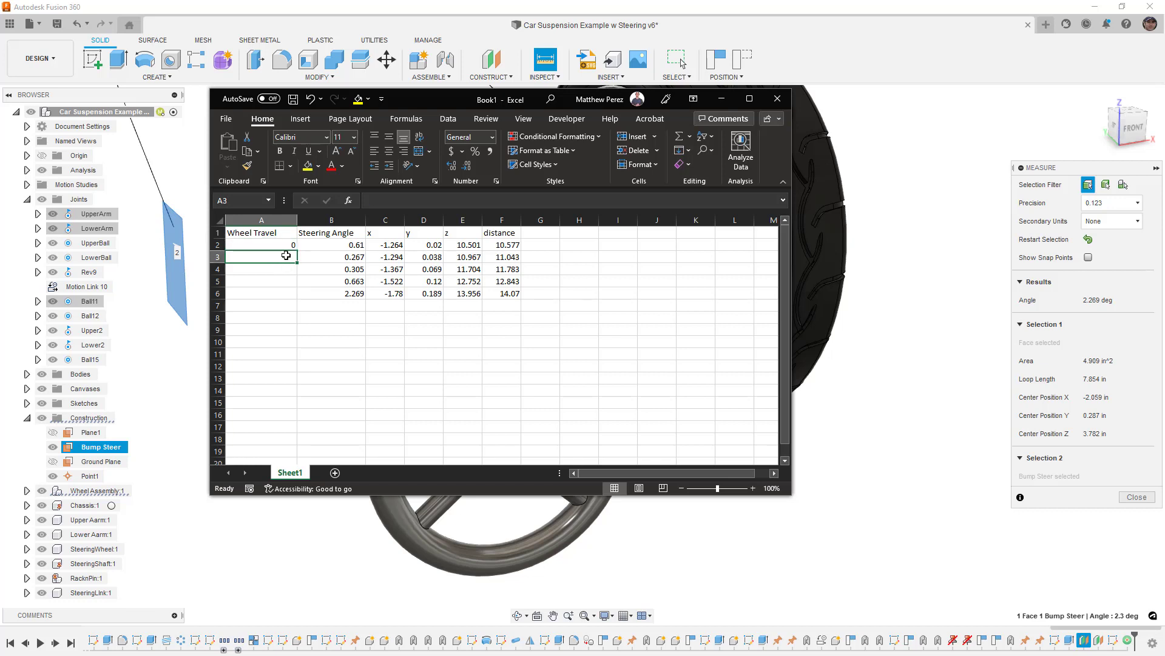
click(286, 246)
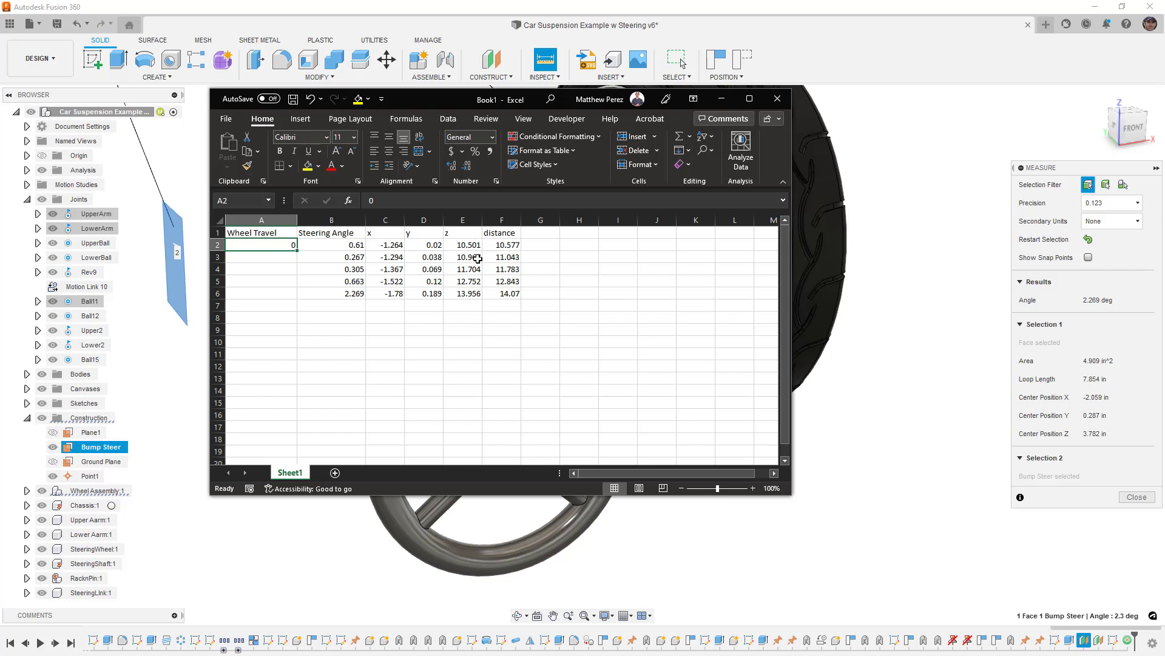
click(272, 258)
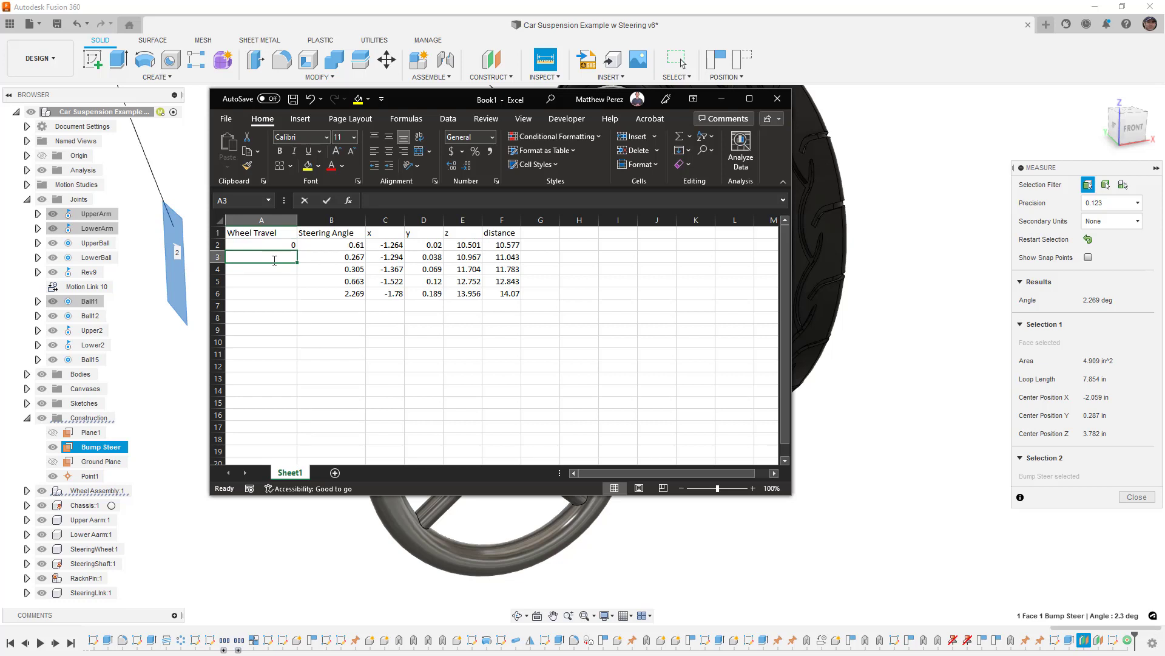
text(=)
click(473, 256)
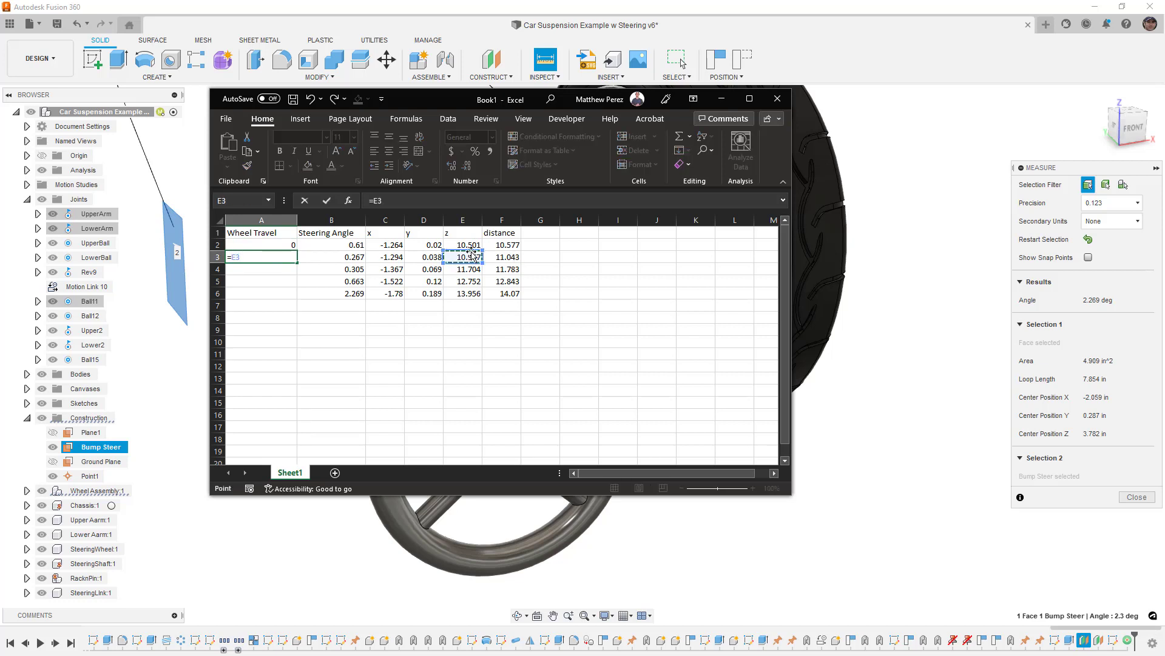
text(-)
click(471, 246)
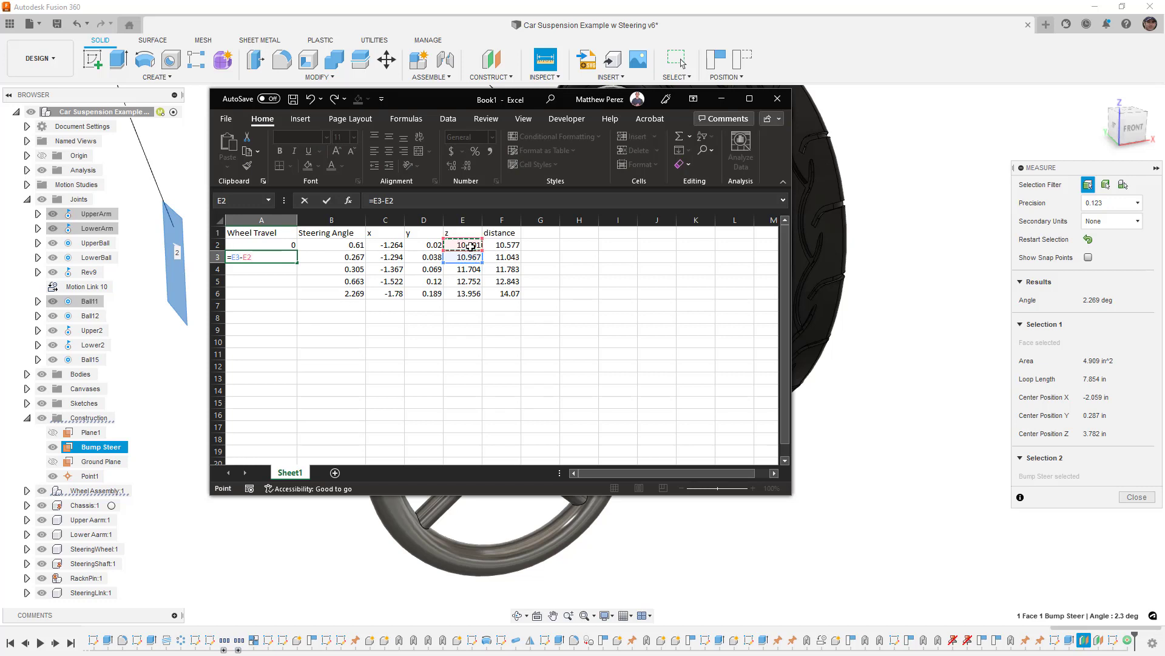
key(Return)
- Fill the Wheel Travel formula from A3 down through A6 and deselect the range
click(276, 257)
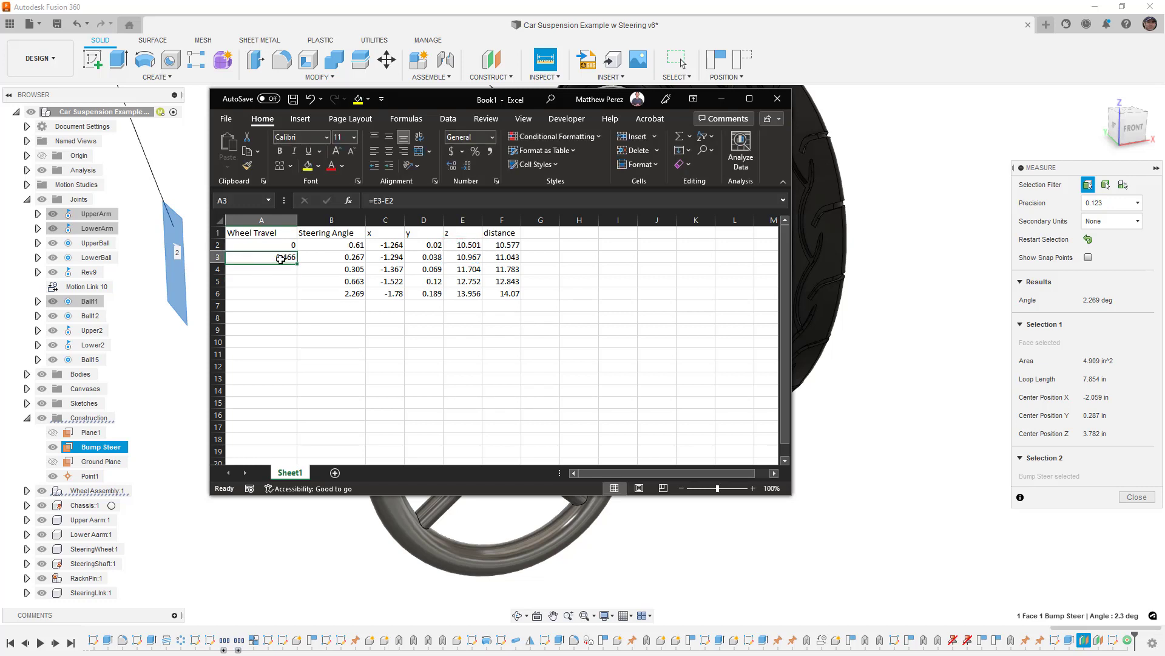
drag(298, 263, 299, 297)
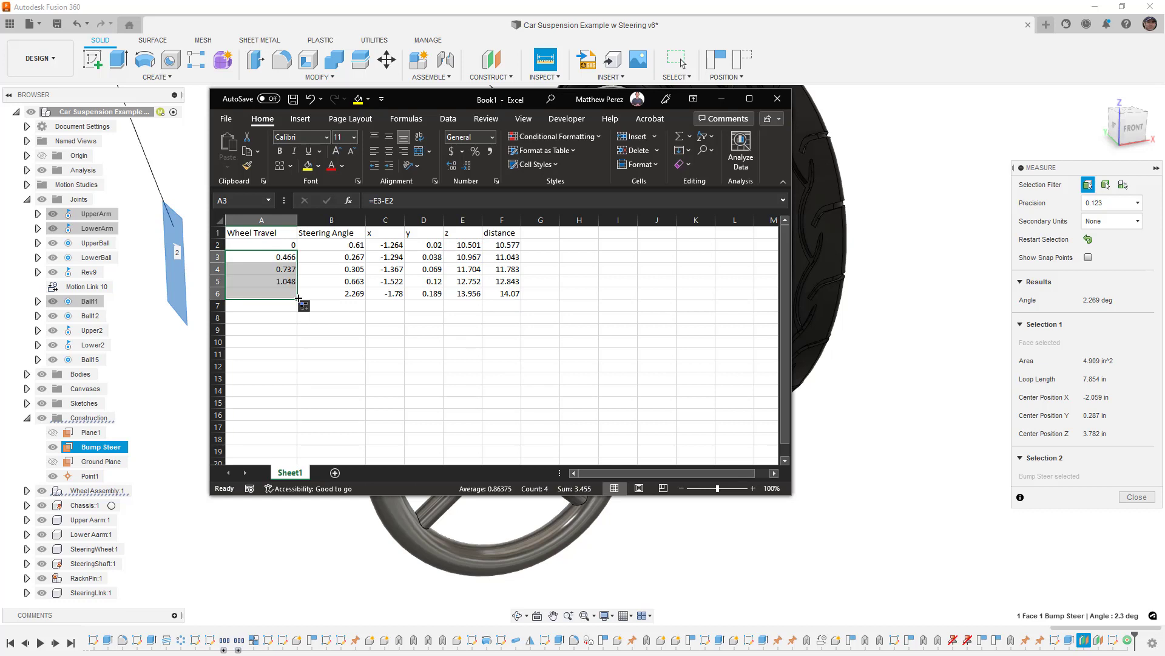
click(362, 327)
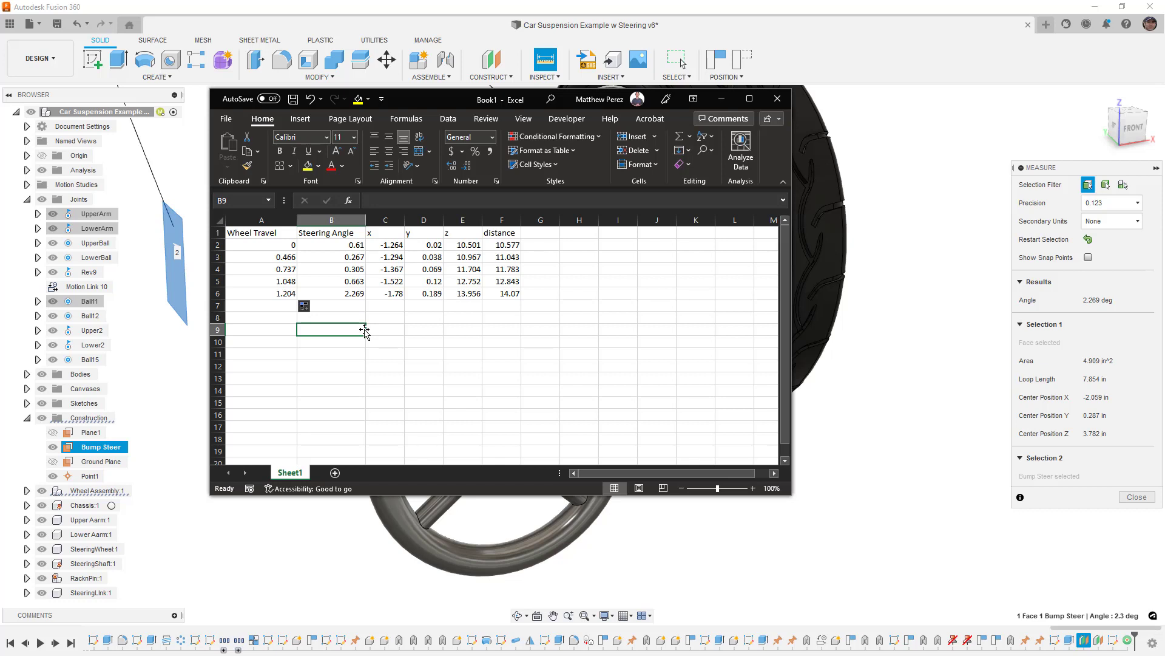
click(426, 328)
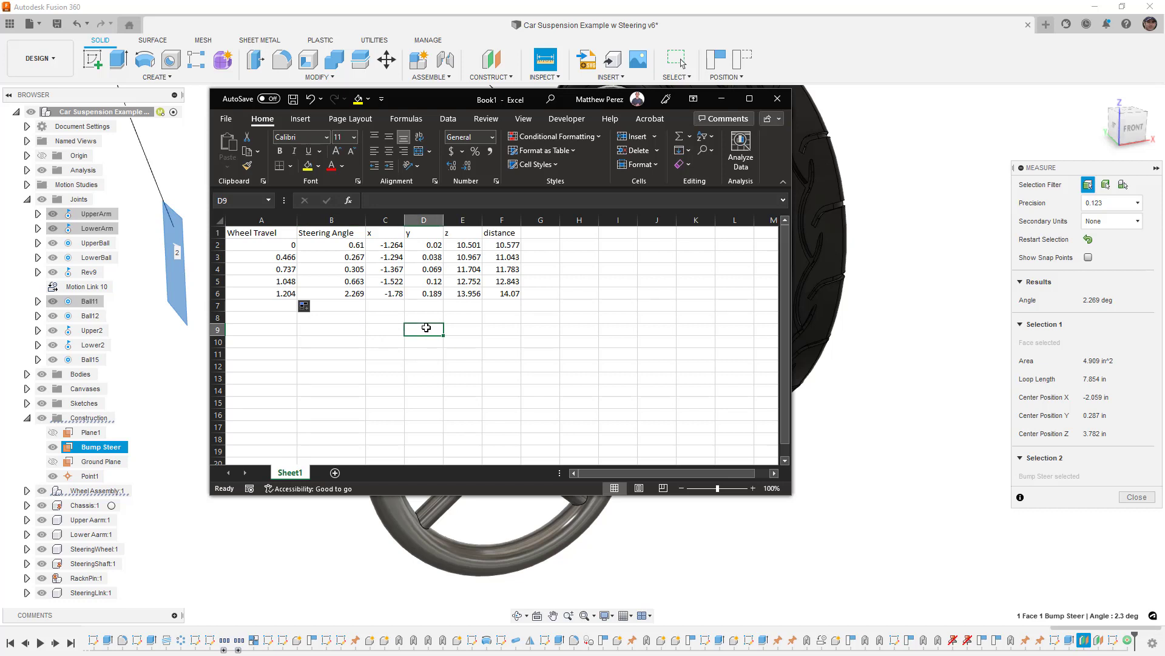
- Maximize the Excel workbook and insert a 2-D line chart from the Wheel Travel and Steering Angle data in A1:B6
click(743, 100)
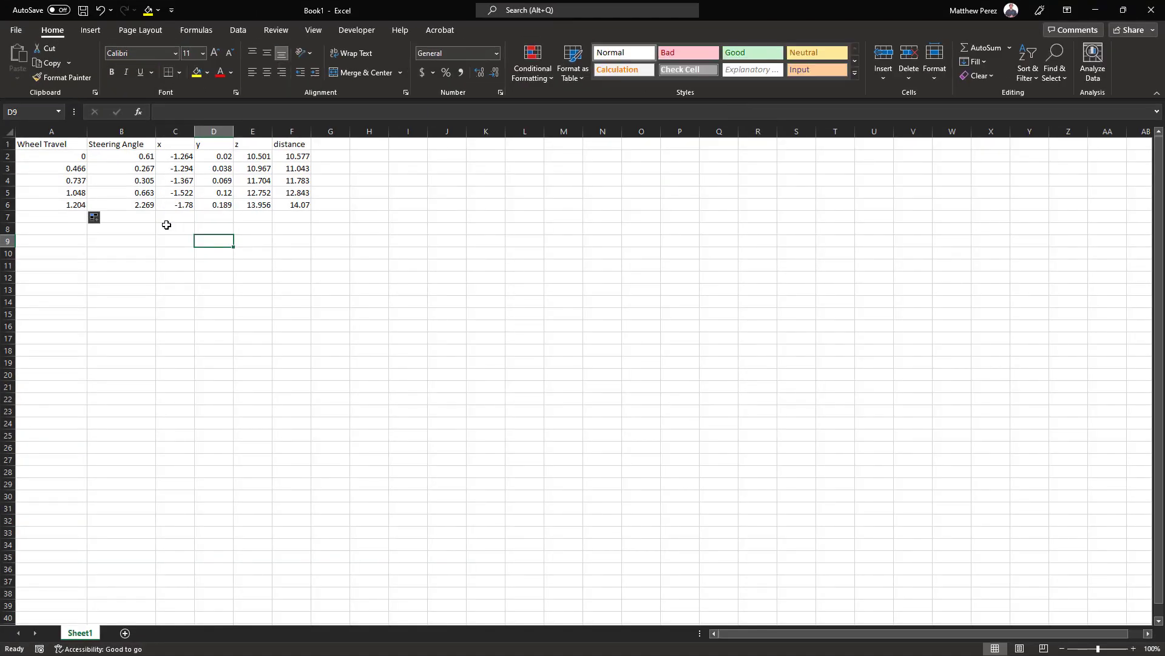
click(138, 226)
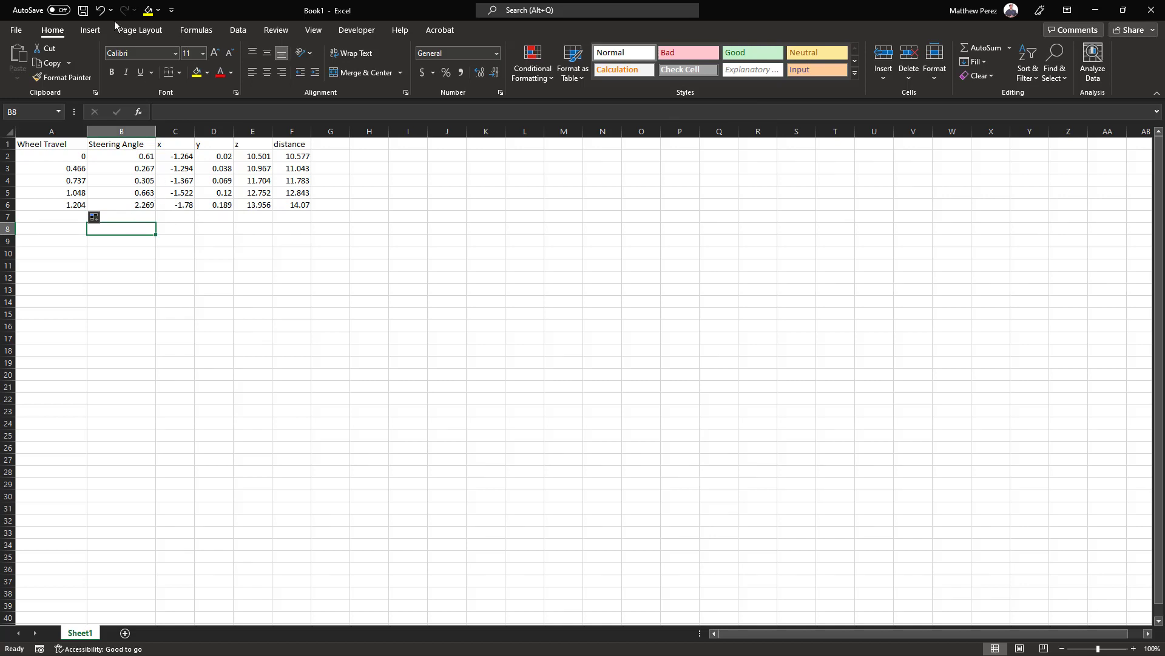
click(94, 31)
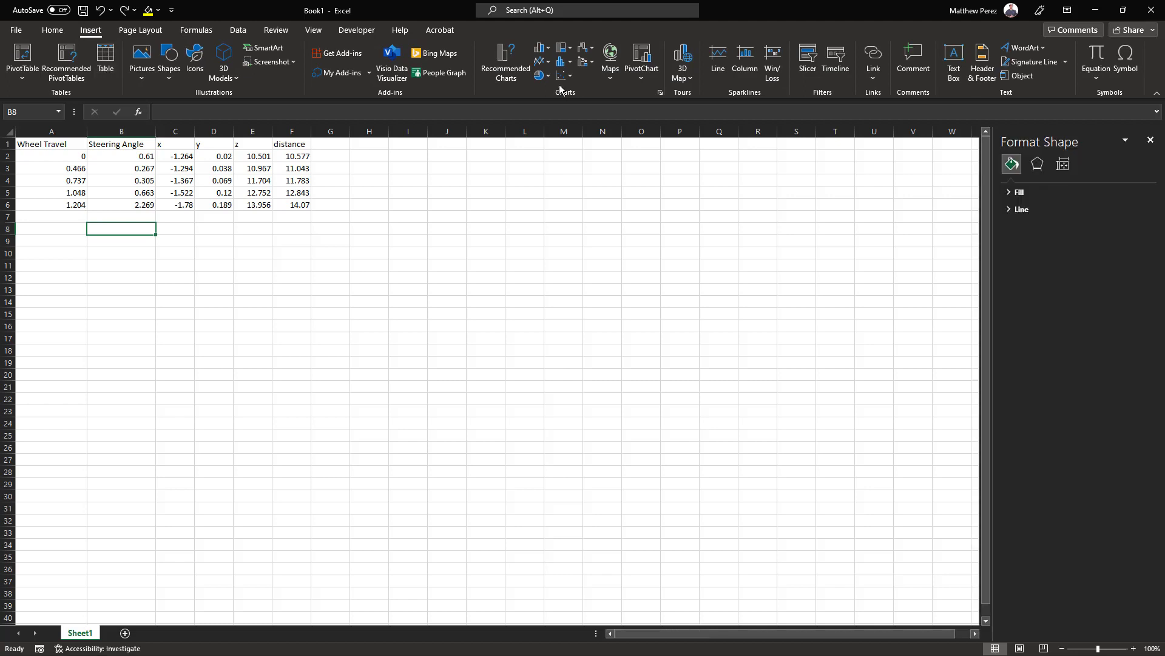
click(551, 60)
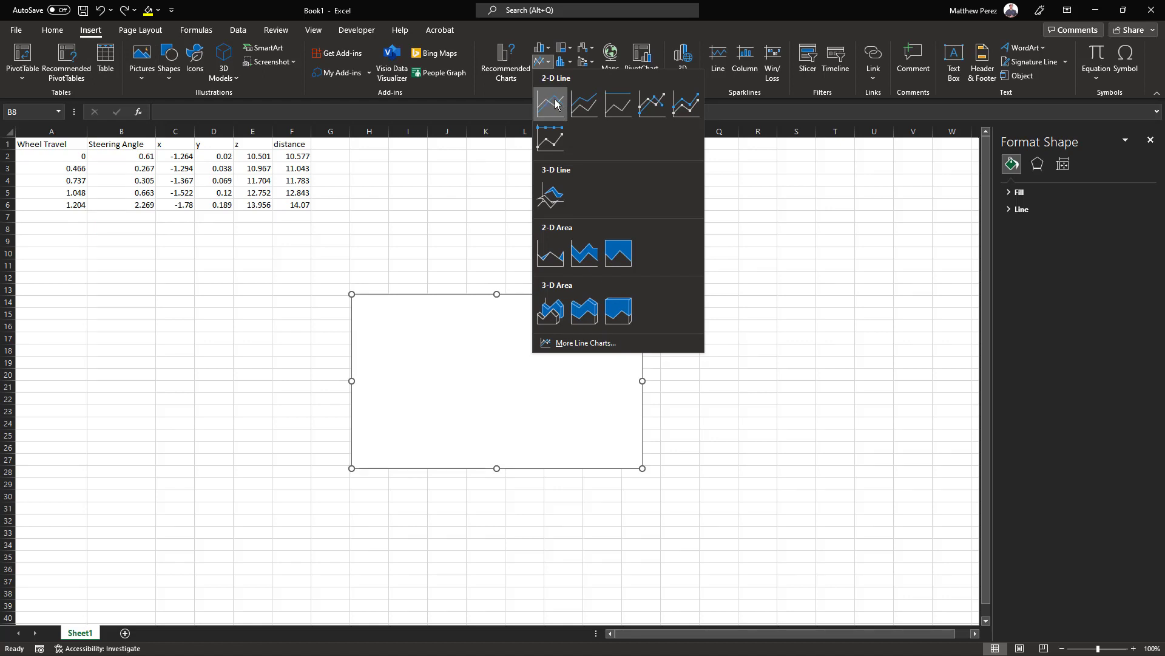
click(59, 160)
drag(65, 146, 67, 203)
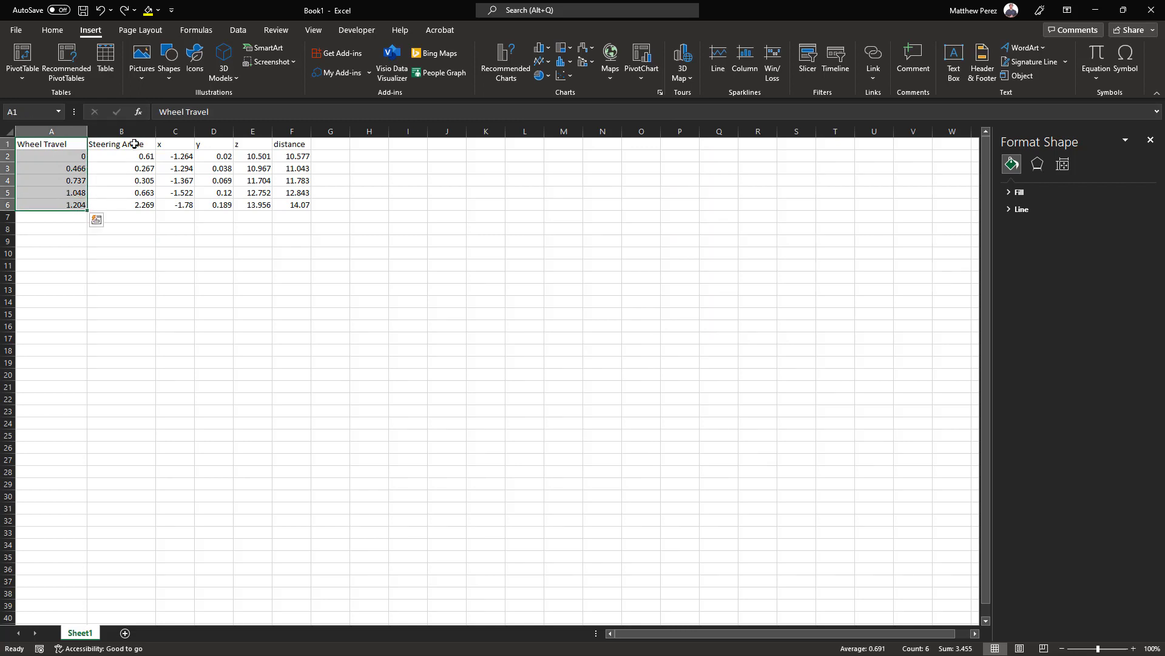
ctrl+drag(134, 142, 136, 206)
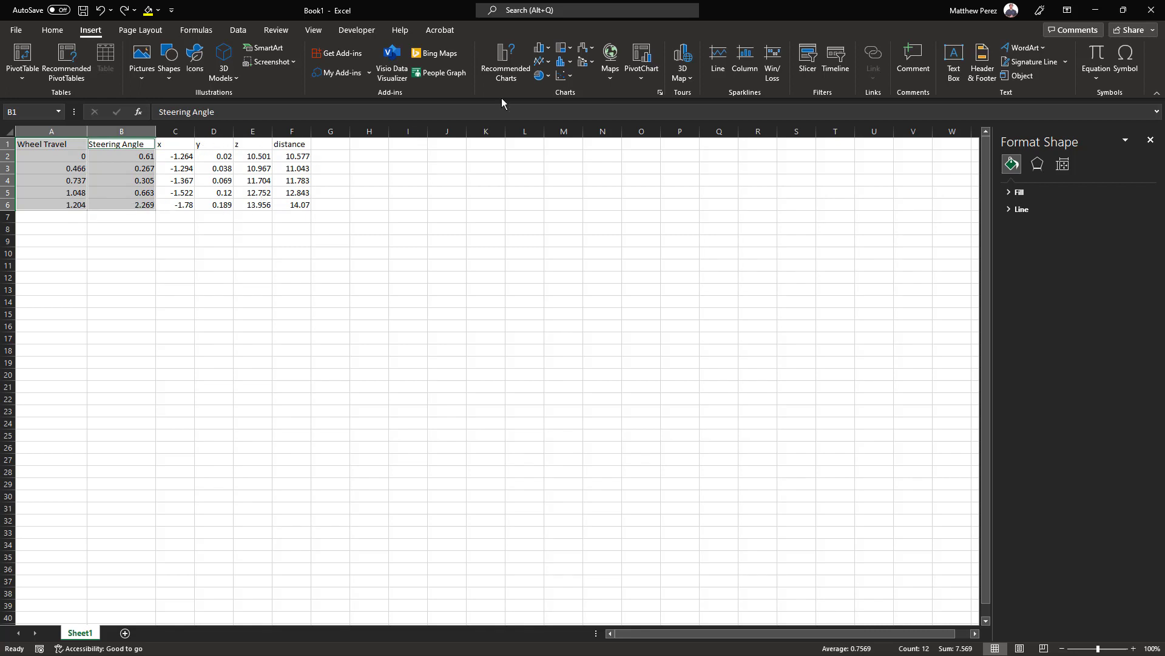
click(548, 61)
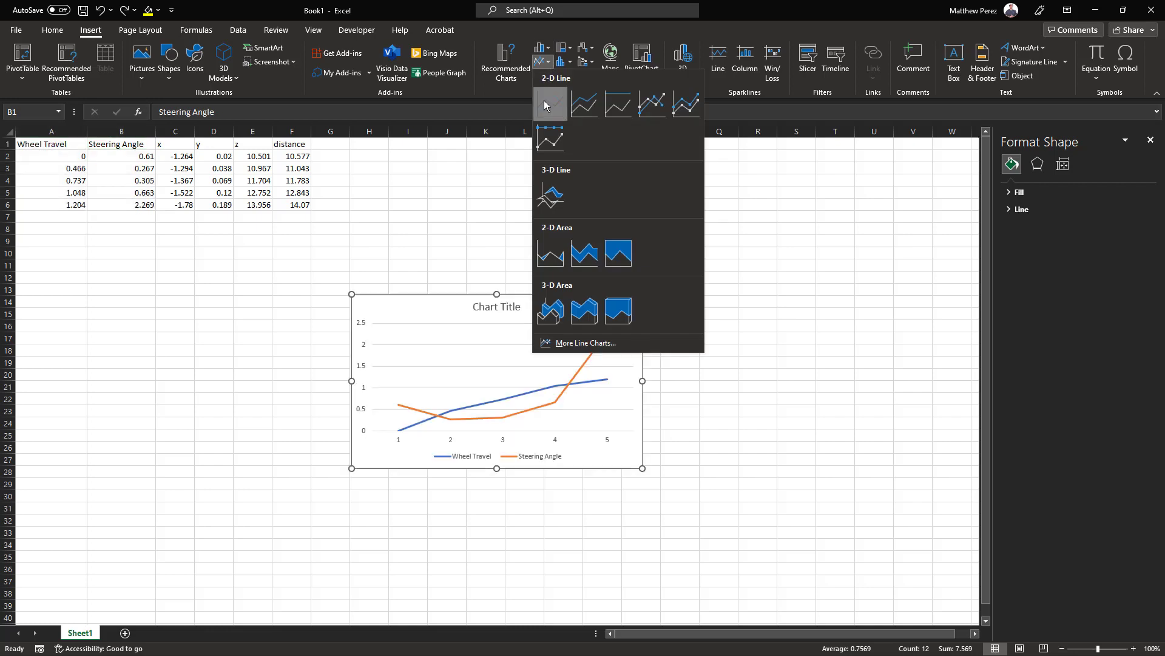
click(550, 109)
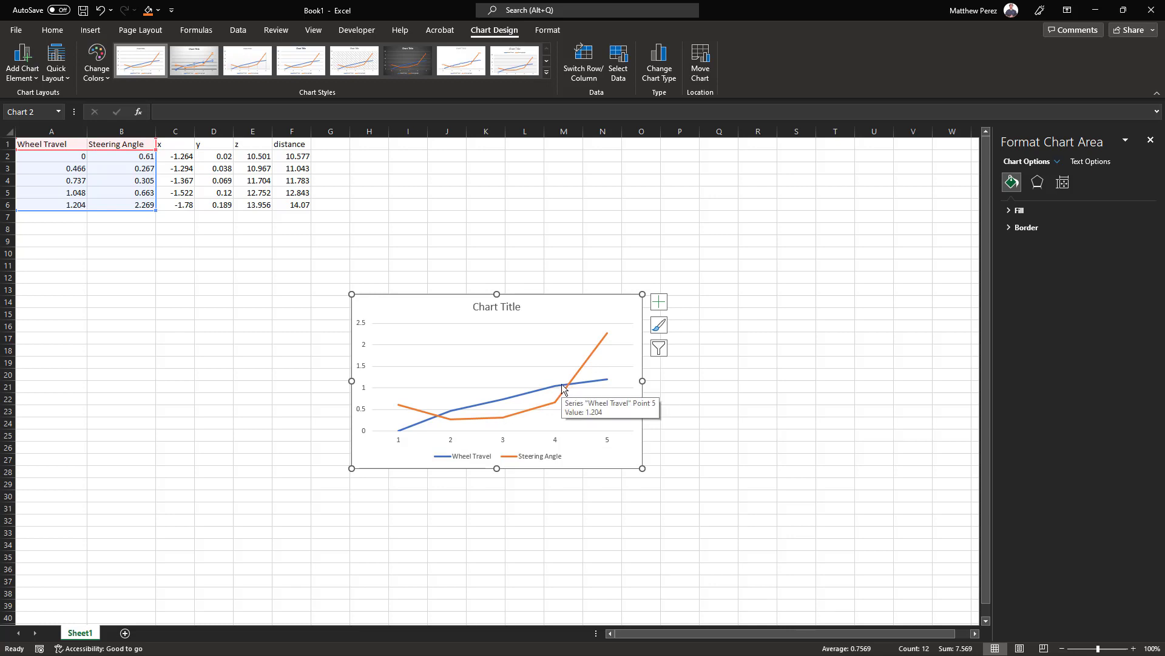
mouse_move(560, 391)
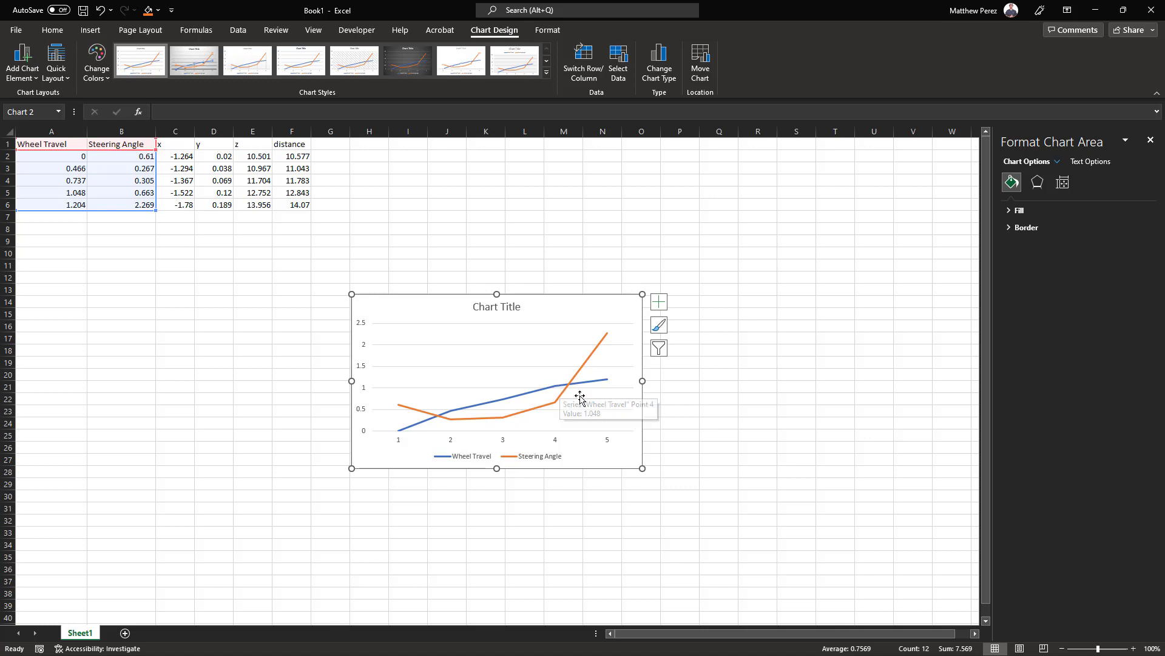
- Switch back to Fusion 360, close the angle measurement and revert the suspension to its original position
drag(774, 10, 0, 137)
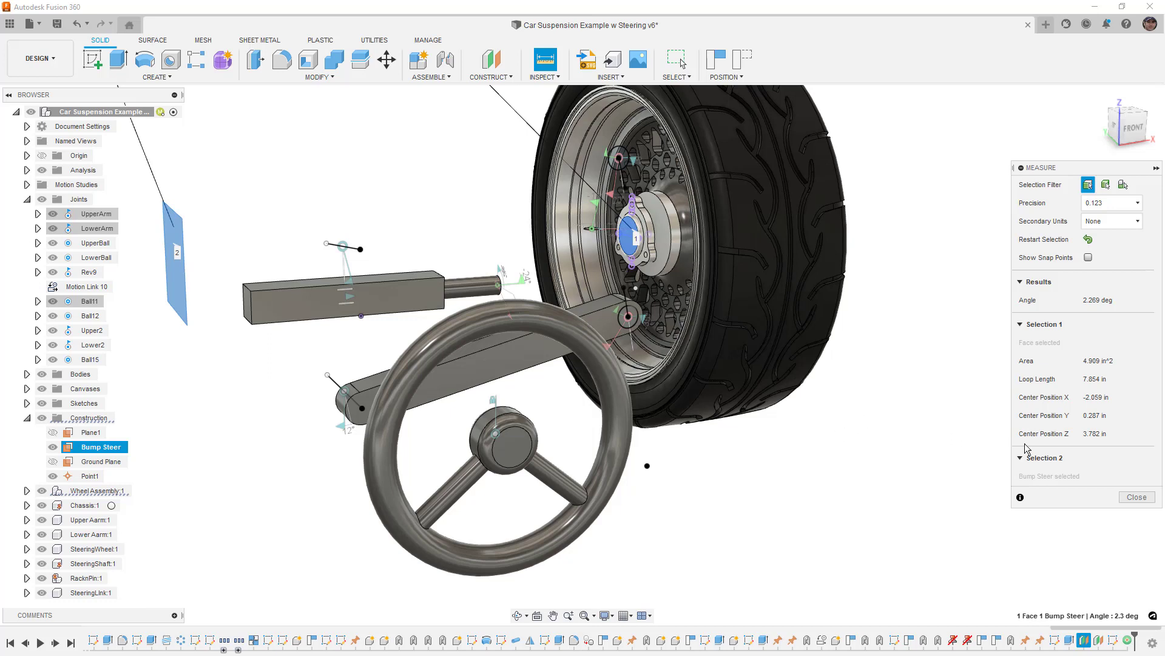
click(1137, 497)
click(739, 56)
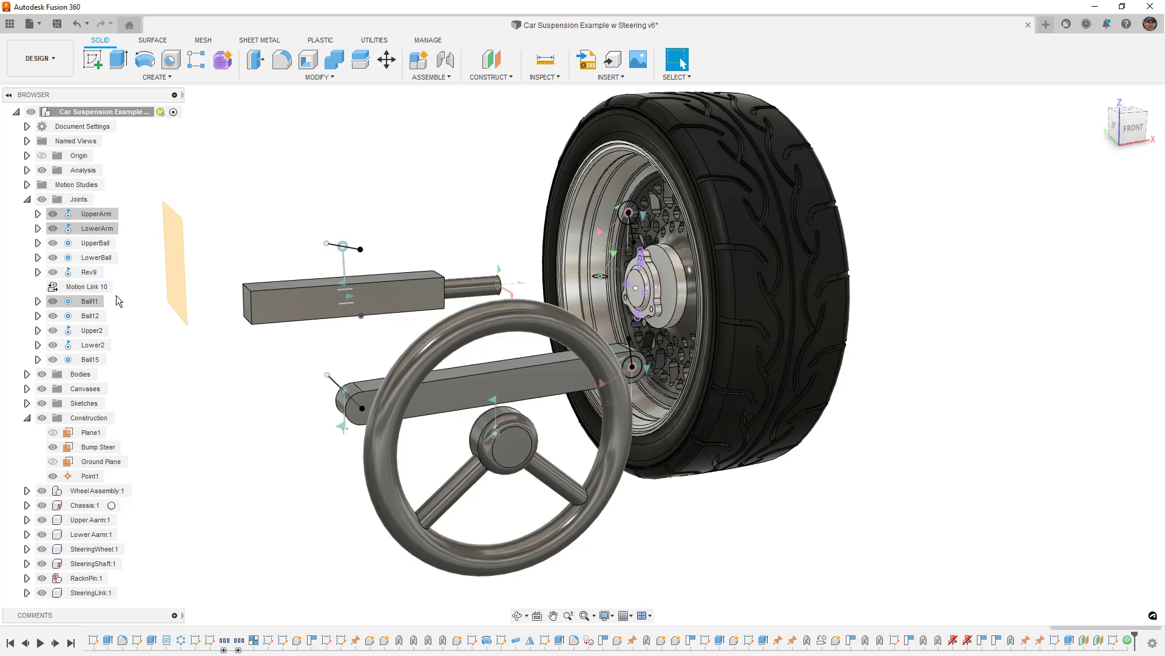
- Try turning the steering wheel and unlock its revolute joint Rev9
mouse_move(477, 330)
mouse_down()
mouse_move(390, 350)
mouse_move(357, 341)
mouse_move(542, 333)
mouse_move(414, 346)
mouse_move(462, 331)
mouse_move(485, 340)
mouse_up()
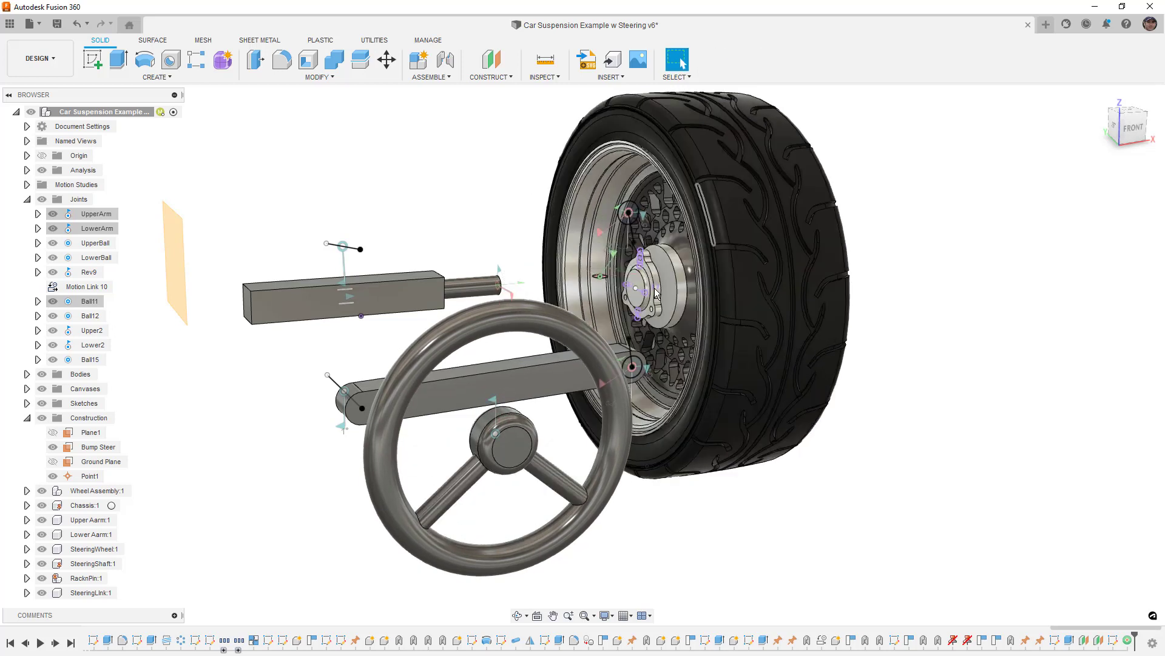
click(497, 434)
right_click(84, 273)
click(106, 344)
- Test the freed steering linkage by moving the road wheel twice, reverting the position after each move
mouse_move(739, 277)
mouse_down()
mouse_move(739, 235)
mouse_move(742, 273)
mouse_up()
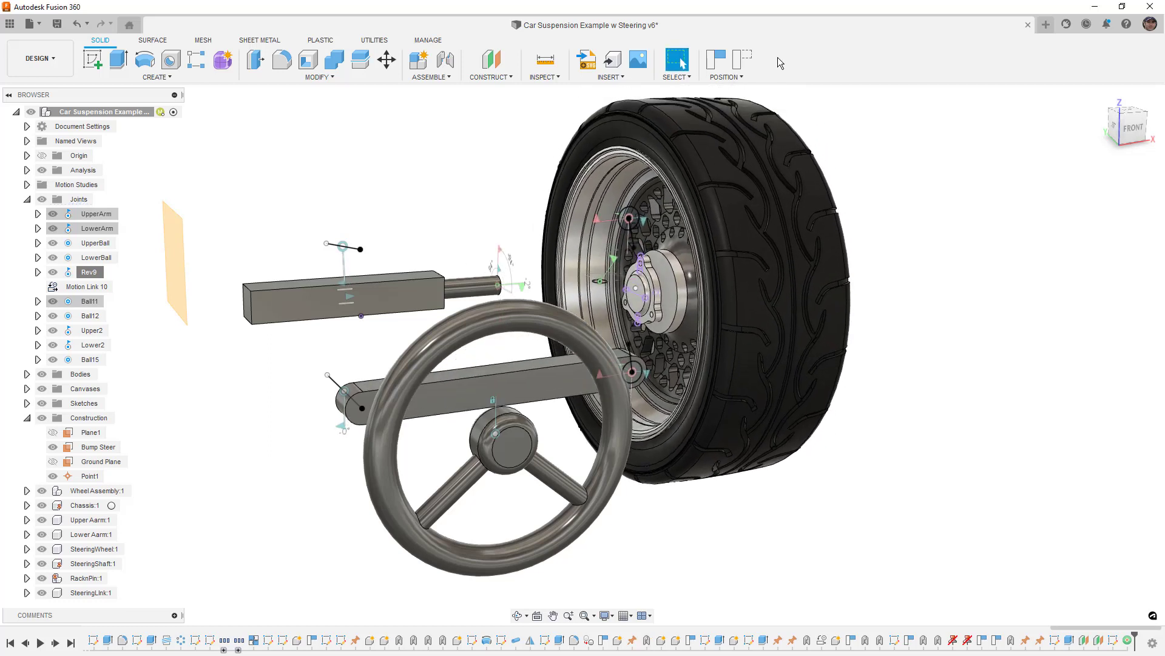
click(742, 59)
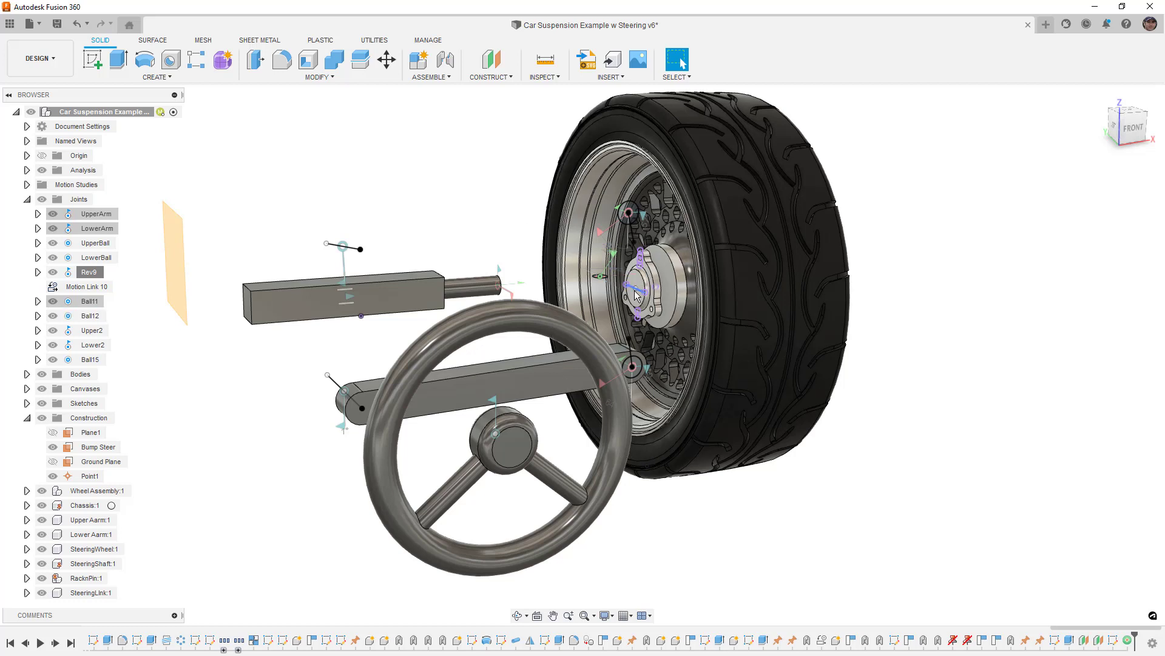
mouse_move(707, 271)
mouse_down()
mouse_move(729, 260)
mouse_move(727, 247)
mouse_move(730, 277)
mouse_up()
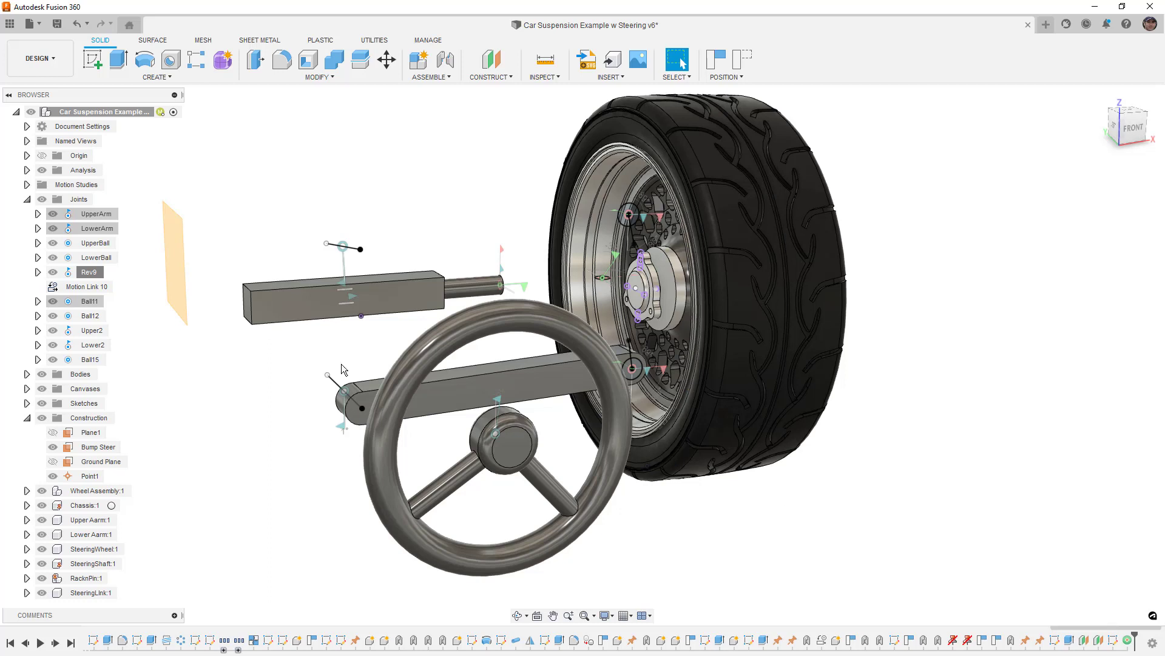
click(742, 59)
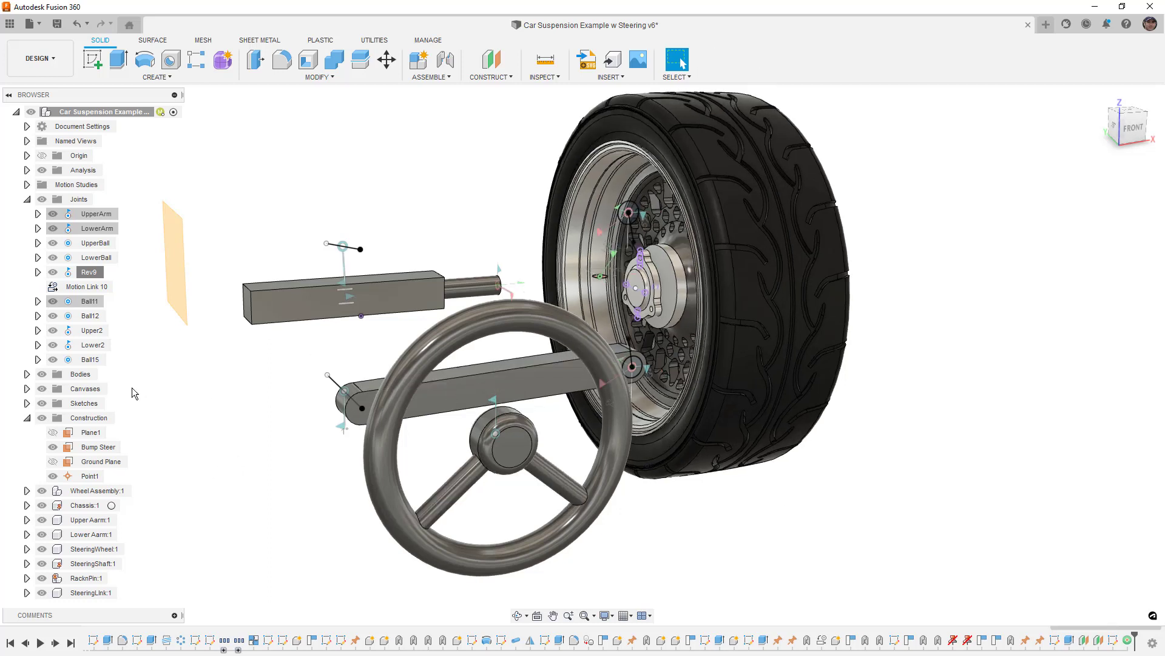
- Hide construction point Point1 and activate the HubMount component inside the Wheel Assembly
click(53, 476)
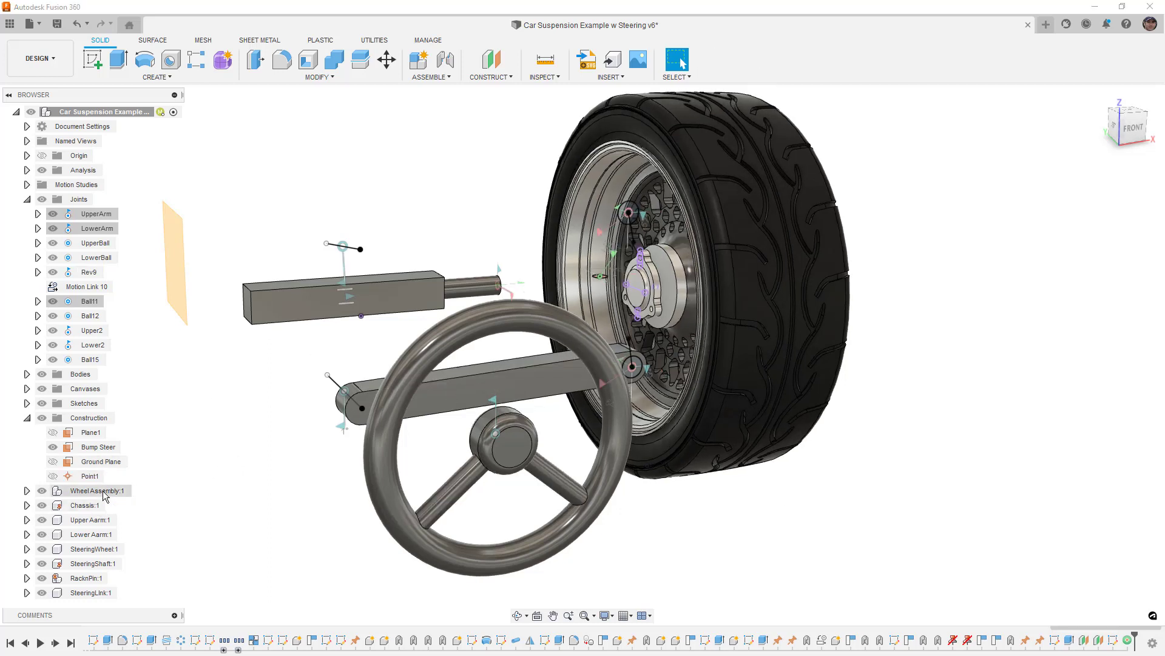
click(27, 491)
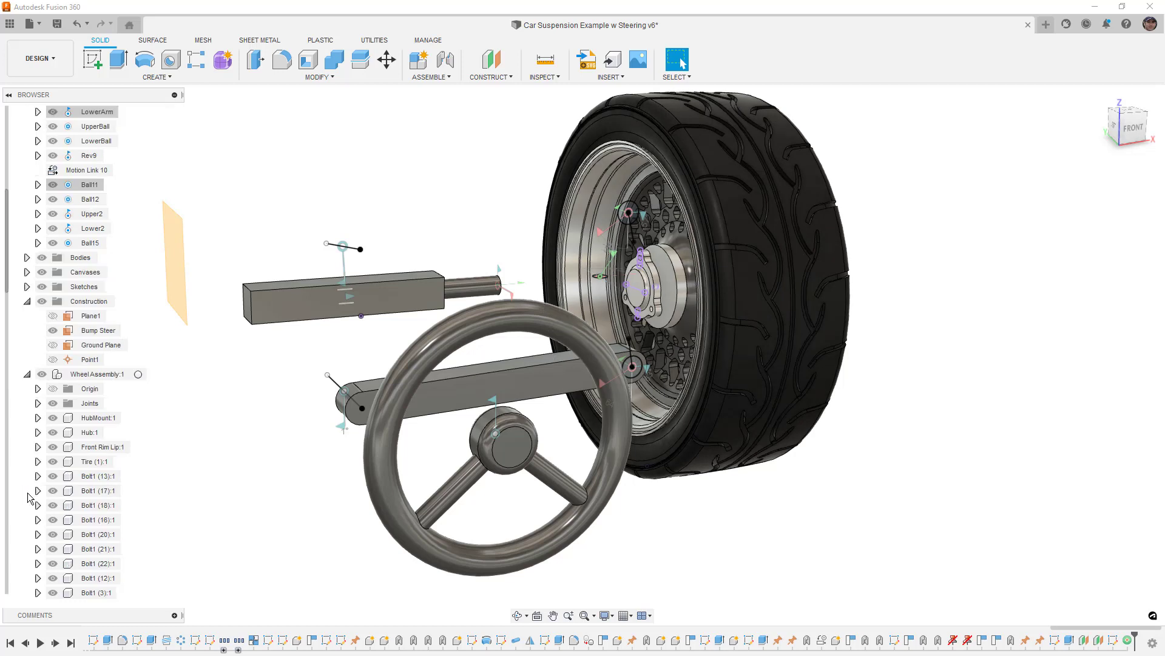
click(99, 418)
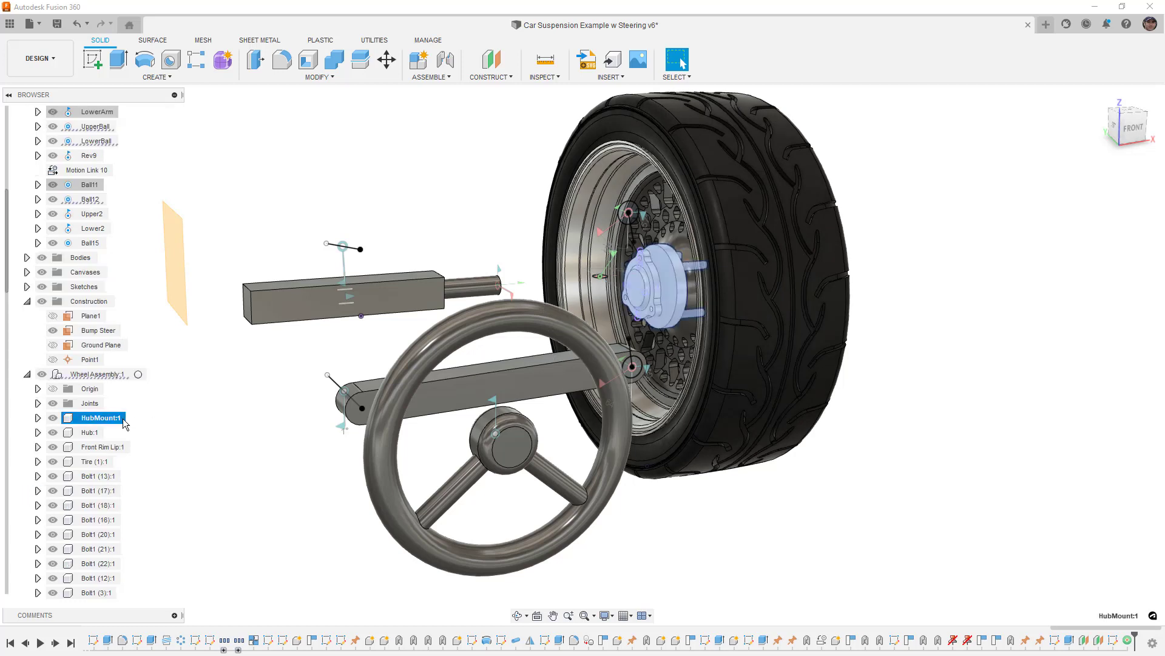
click(132, 418)
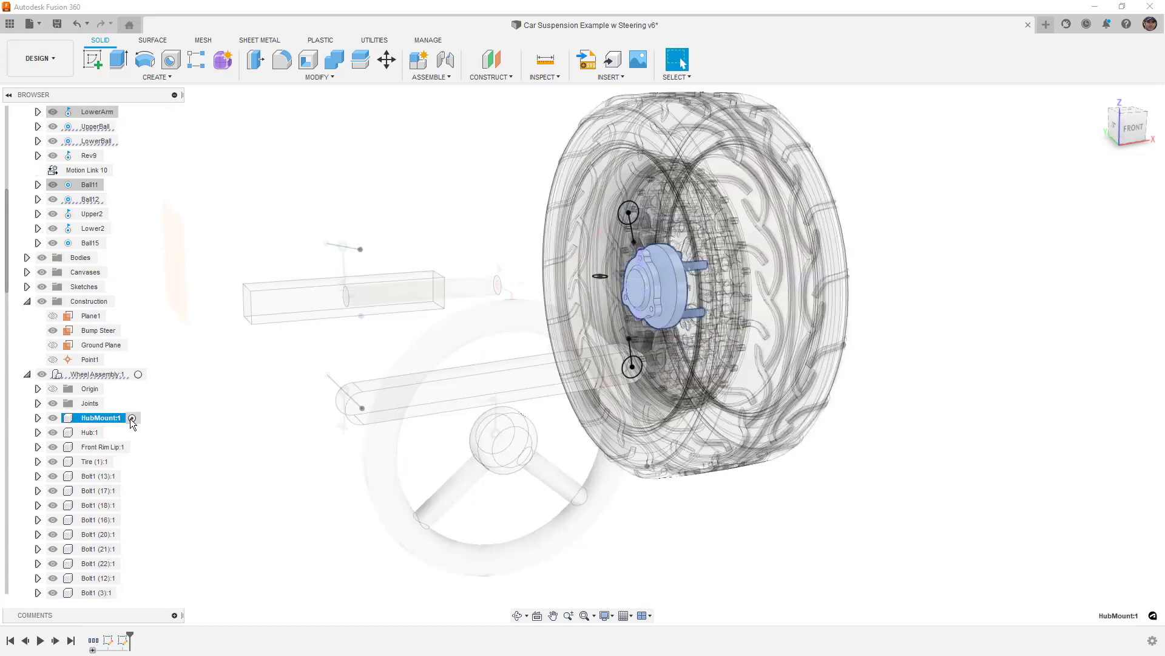
- Add a construction point at the center of the hub mount's circular face and reactivate the top-level assembly
click(493, 78)
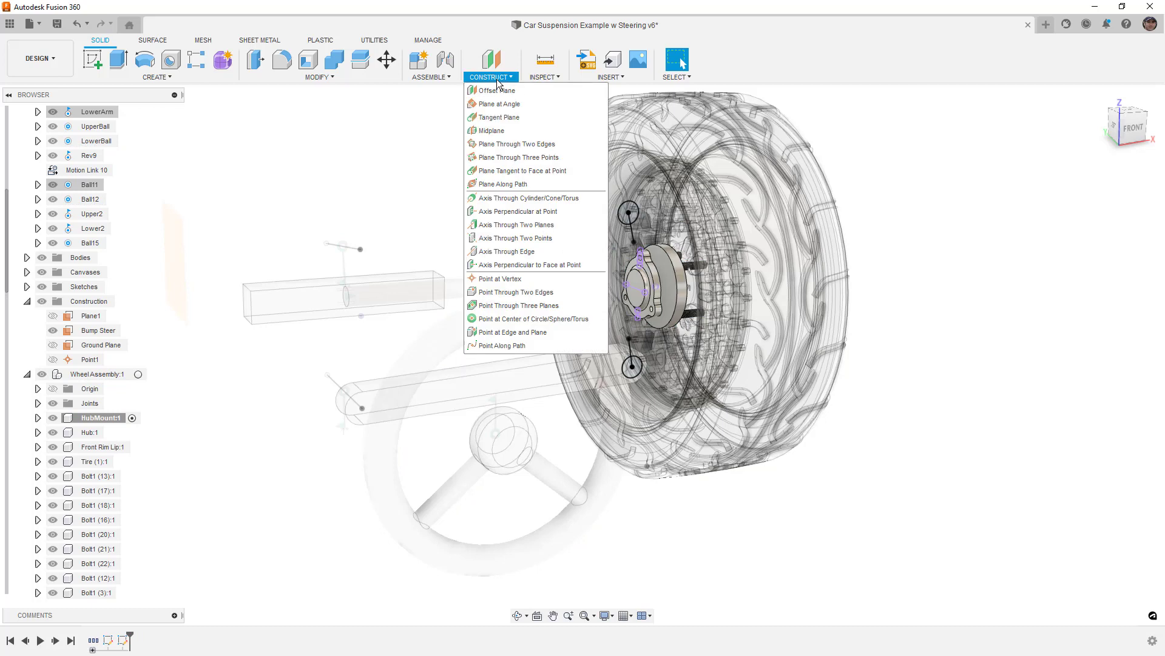
click(510, 318)
click(640, 280)
click(1094, 205)
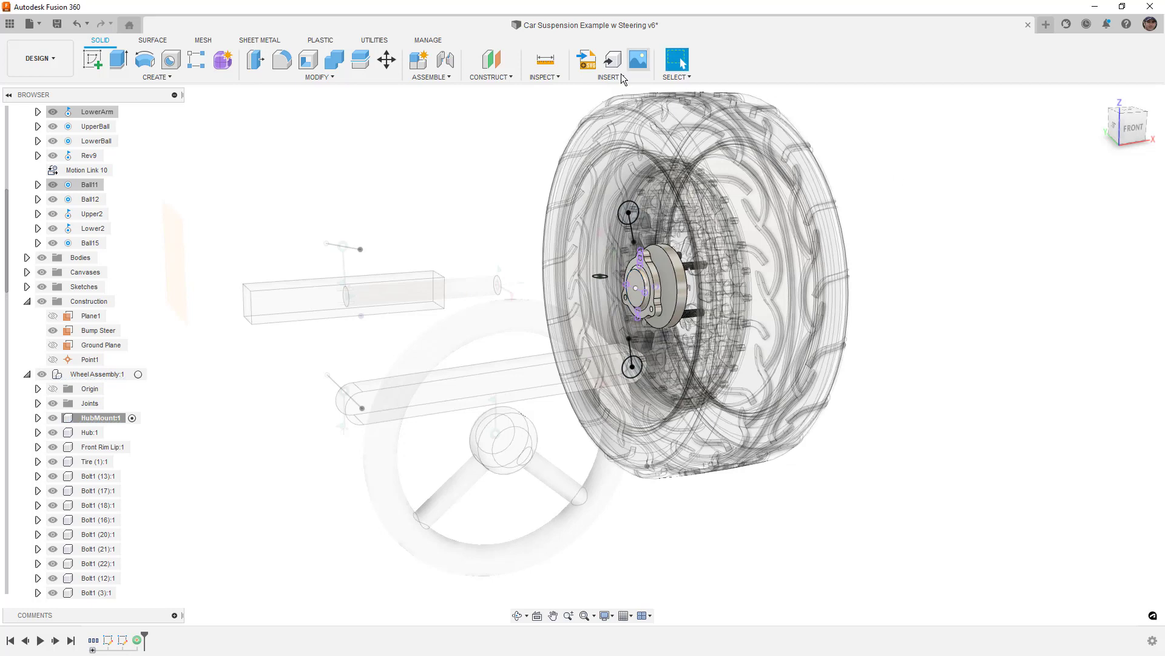
scroll(90, 123, up, 4)
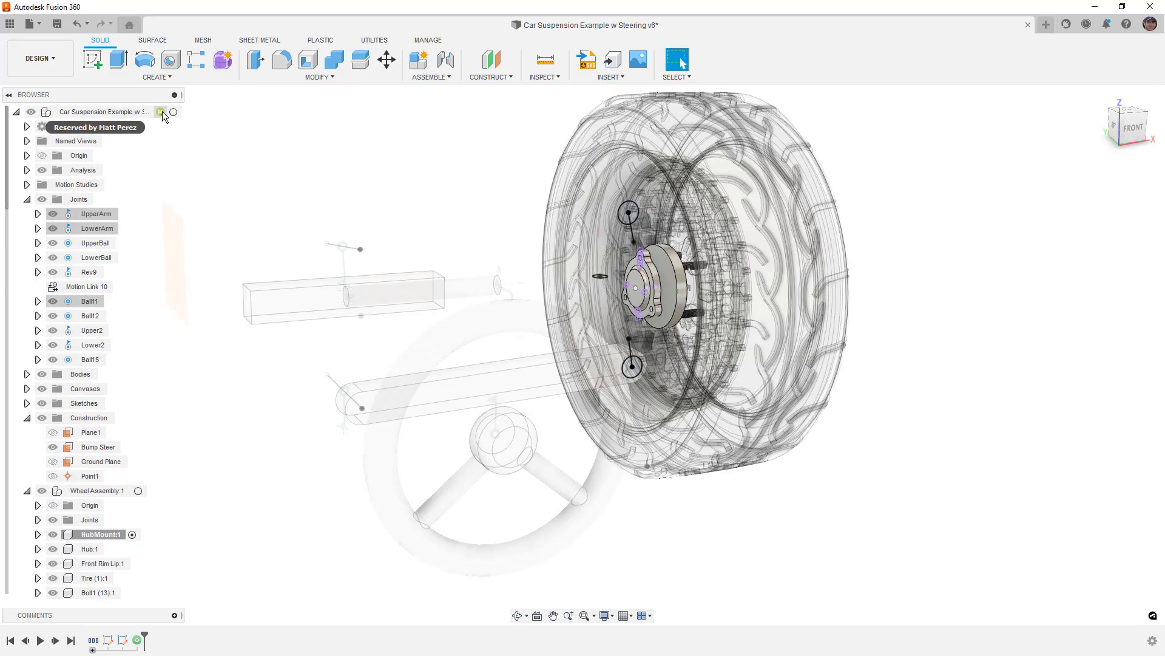
click(161, 113)
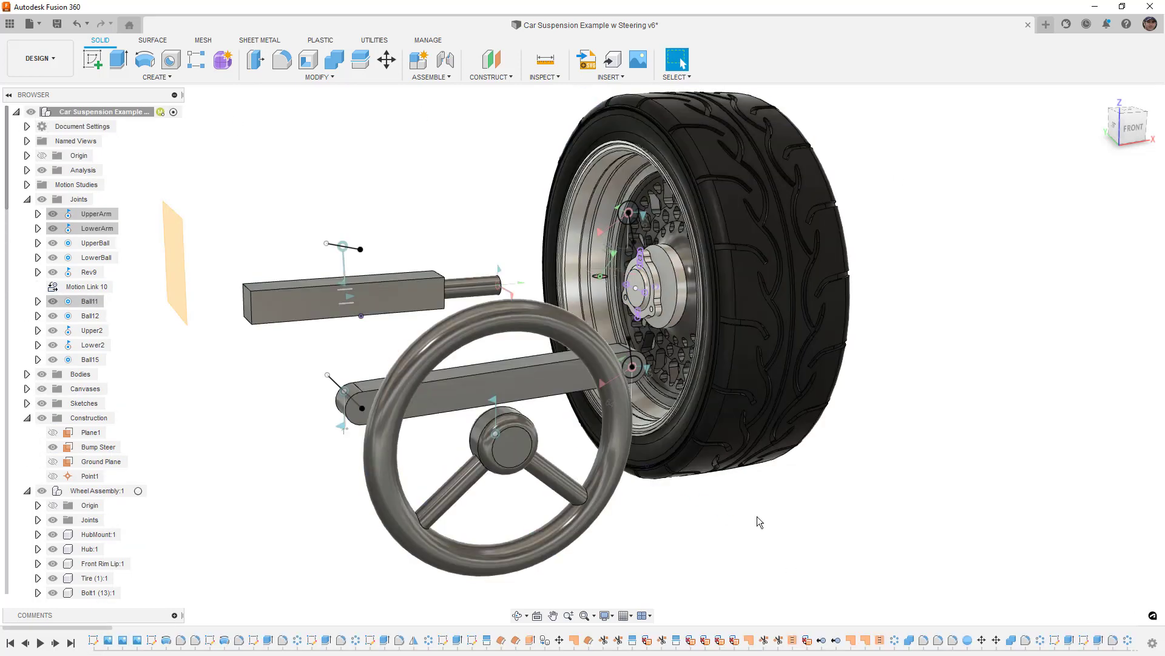
- Steer the road wheel to a turned position and nudge its hub to check how the hub's center point moves
drag(680, 435, 783, 543)
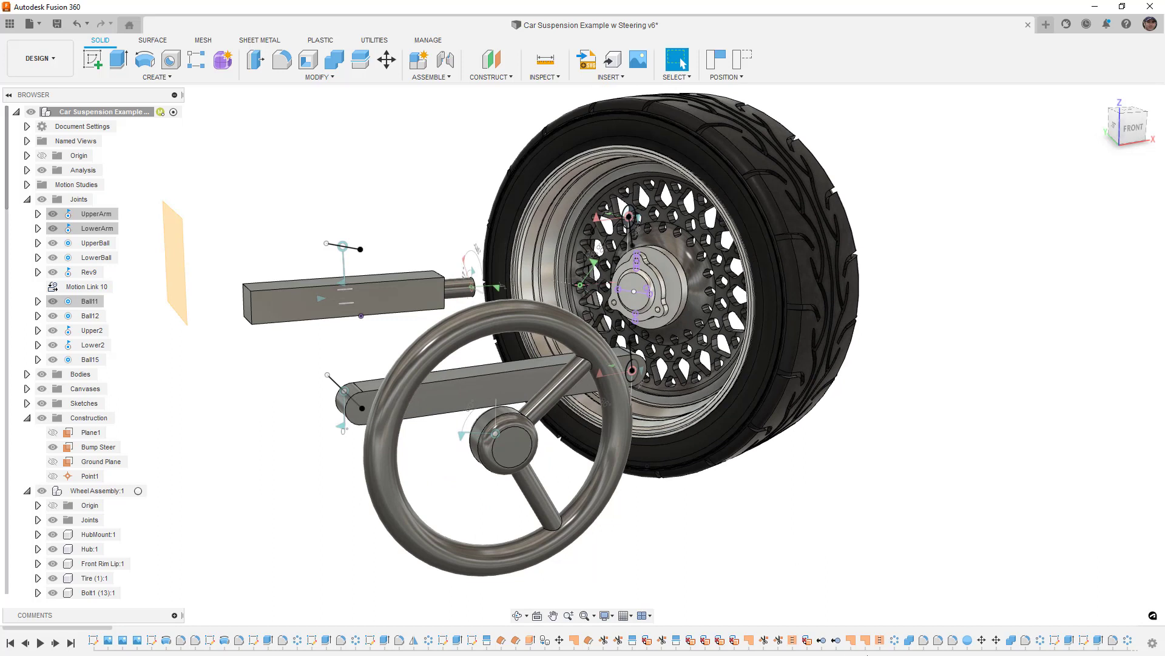
scroll(896, 646, down, 20)
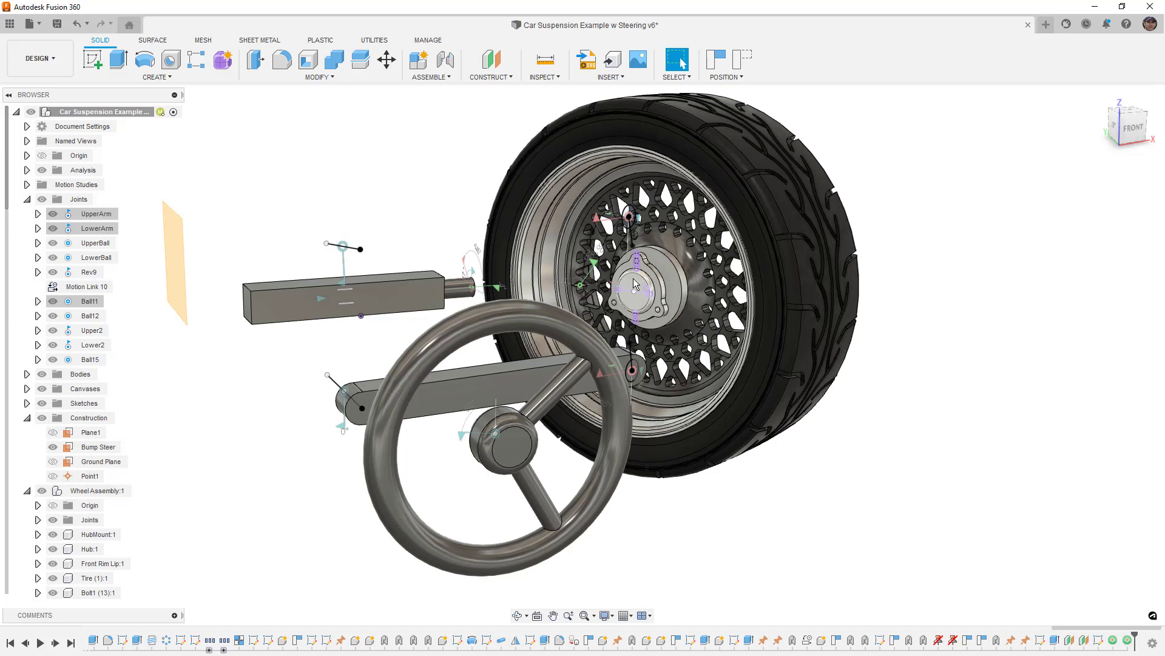
mouse_move(645, 275)
mouse_down()
mouse_move(645, 262)
mouse_move(647, 274)
mouse_up()
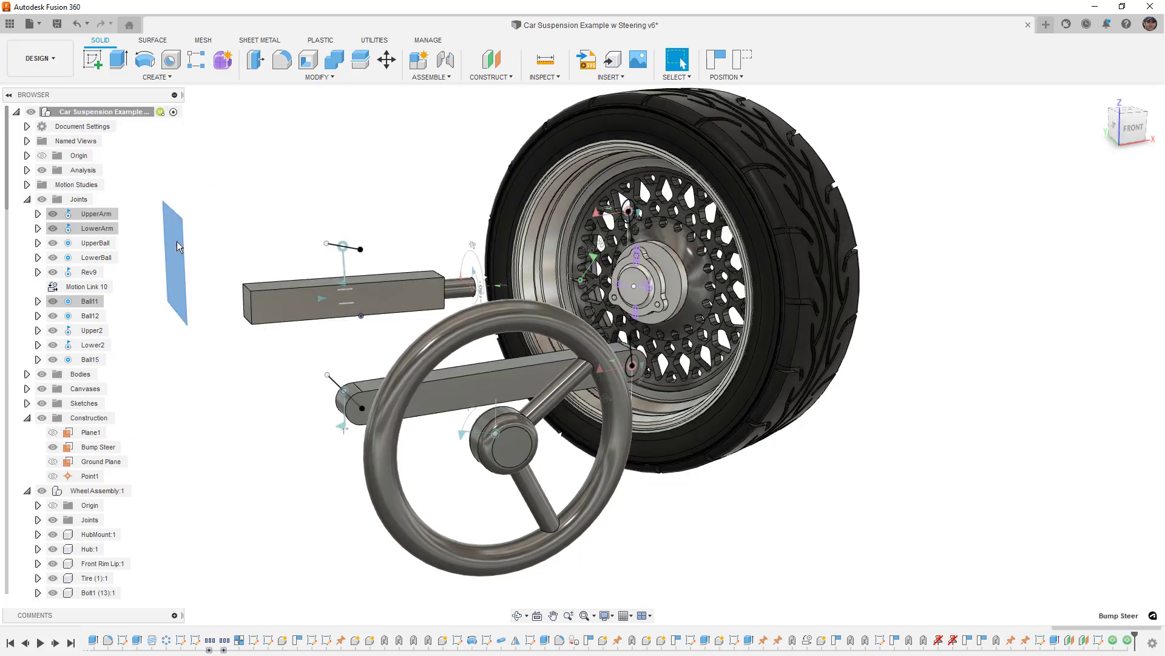
- Move the wheel up and down against the displayed origin planes, revert the position and hide the origin
mouse_move(649, 308)
mouse_down()
mouse_move(663, 290)
mouse_move(641, 296)
mouse_up()
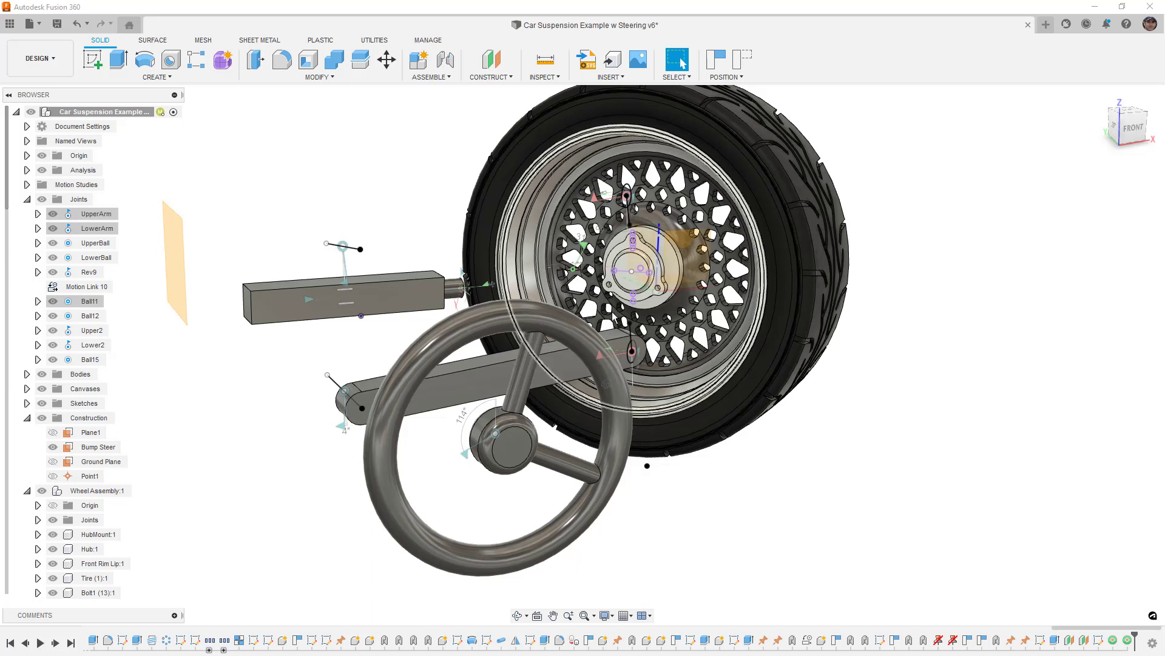
drag(687, 313, 695, 256)
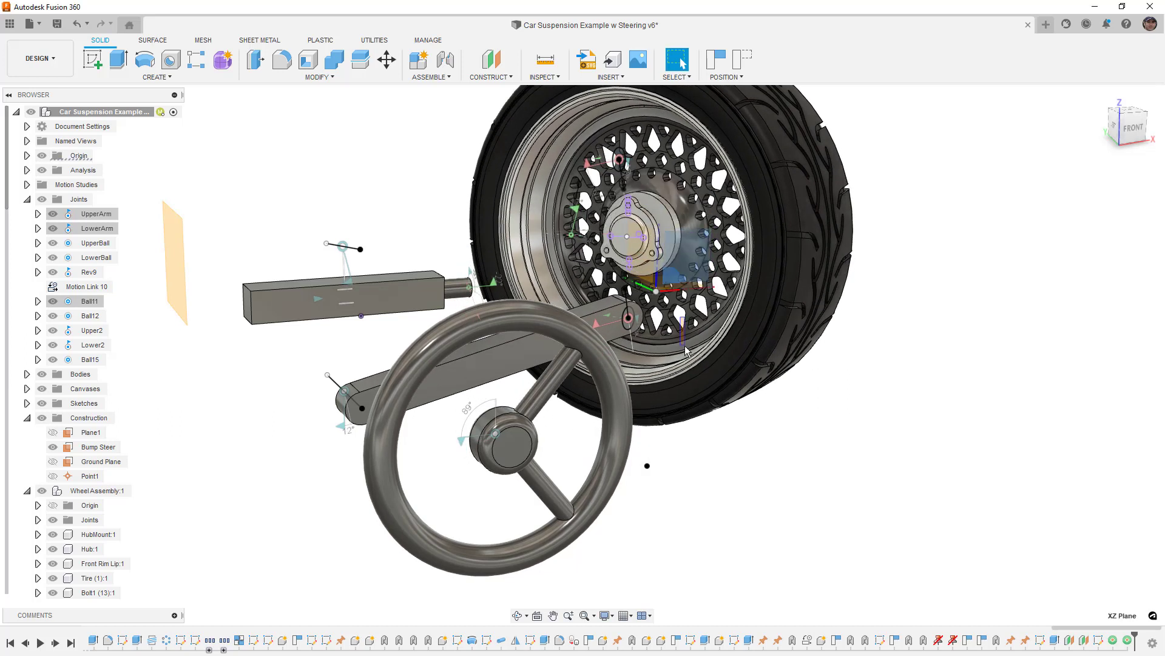
drag(684, 357, 687, 371)
click(746, 56)
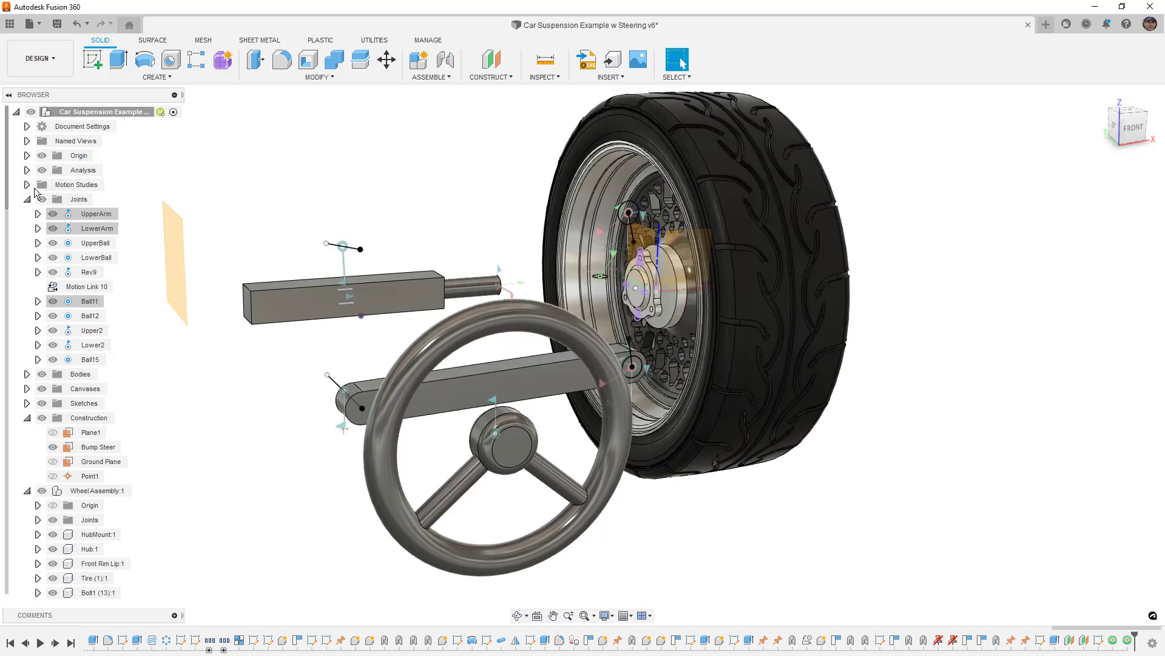
click(42, 155)
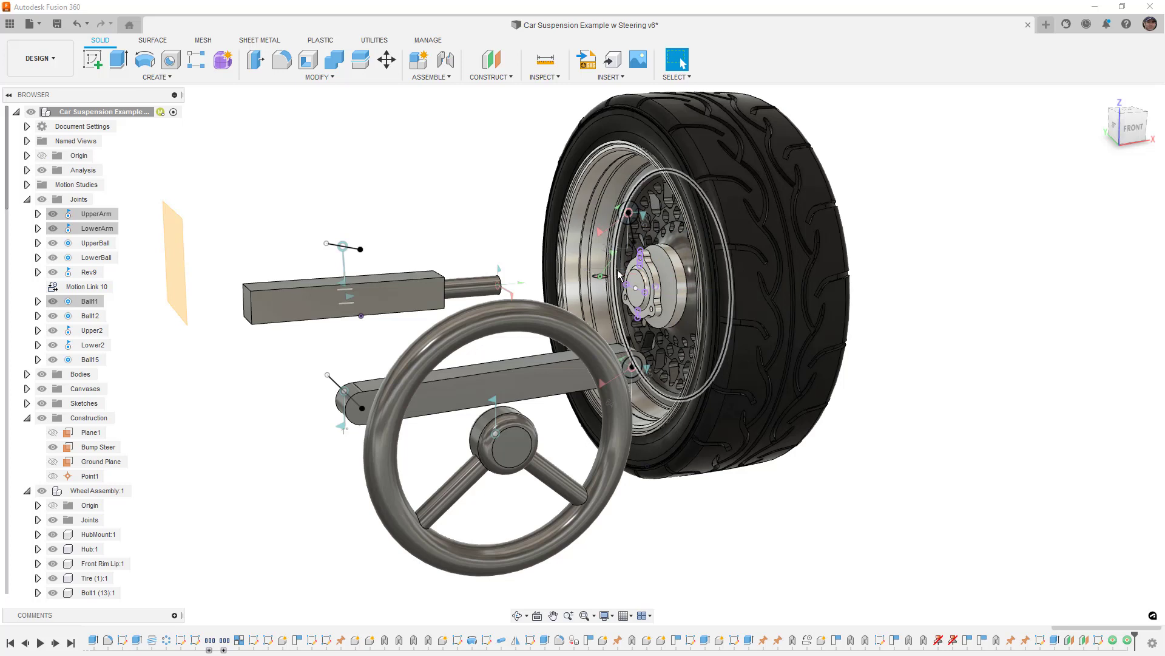
- Slide the steering rack shaft slightly and locate the rack housing's slider joint in the browser tree
scroll(639, 318, up, 3)
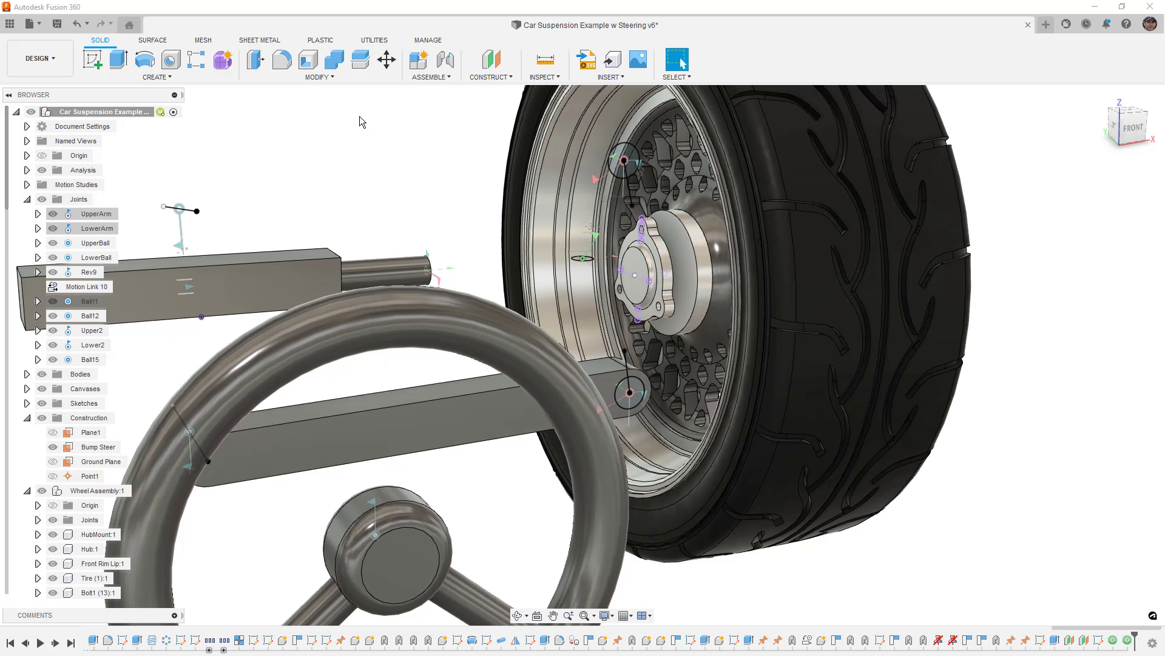
scroll(837, 352, down, 5)
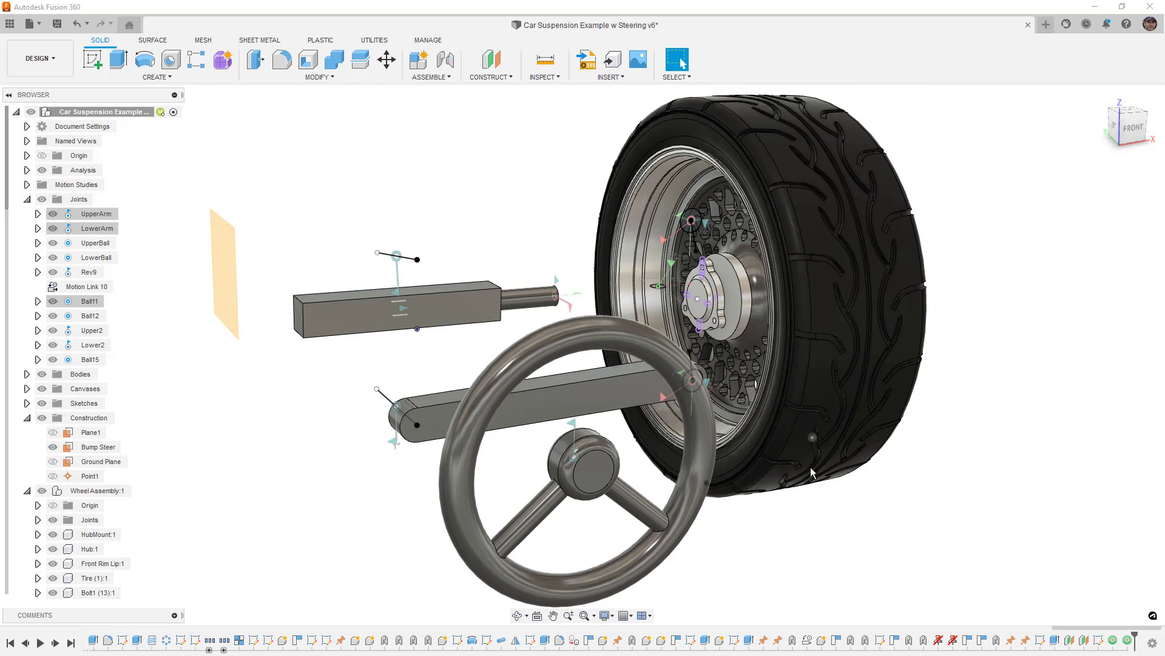
middle_drag(814, 541, 794, 520)
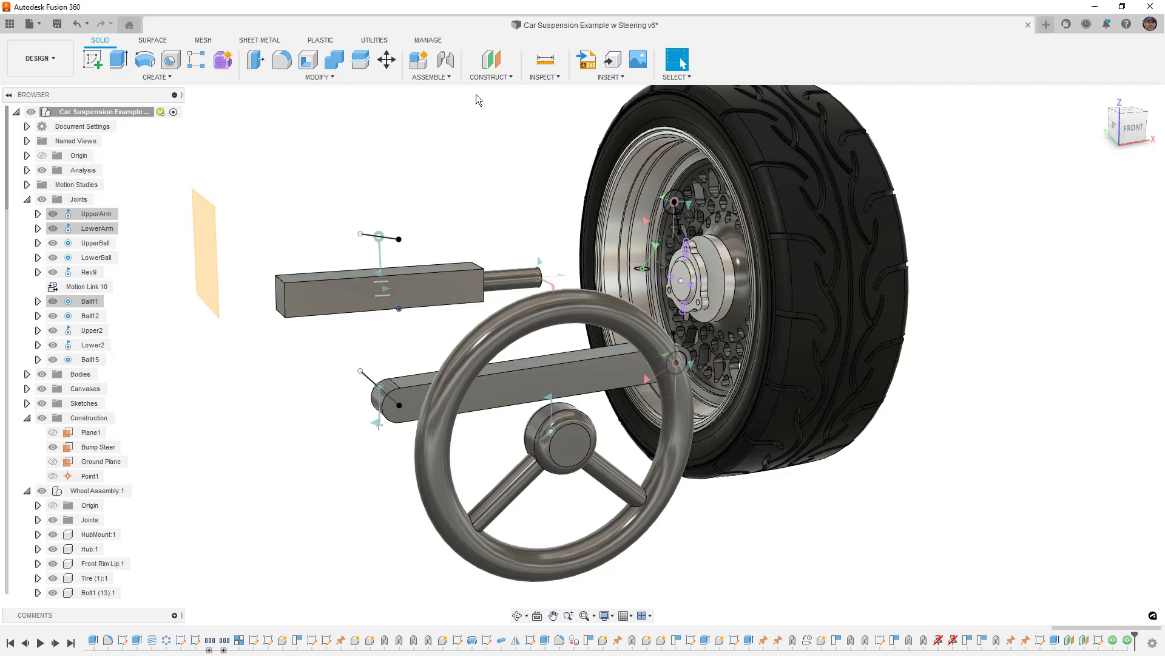
mouse_move(522, 275)
mouse_down()
mouse_move(540, 277)
mouse_move(508, 281)
mouse_up()
click(385, 290)
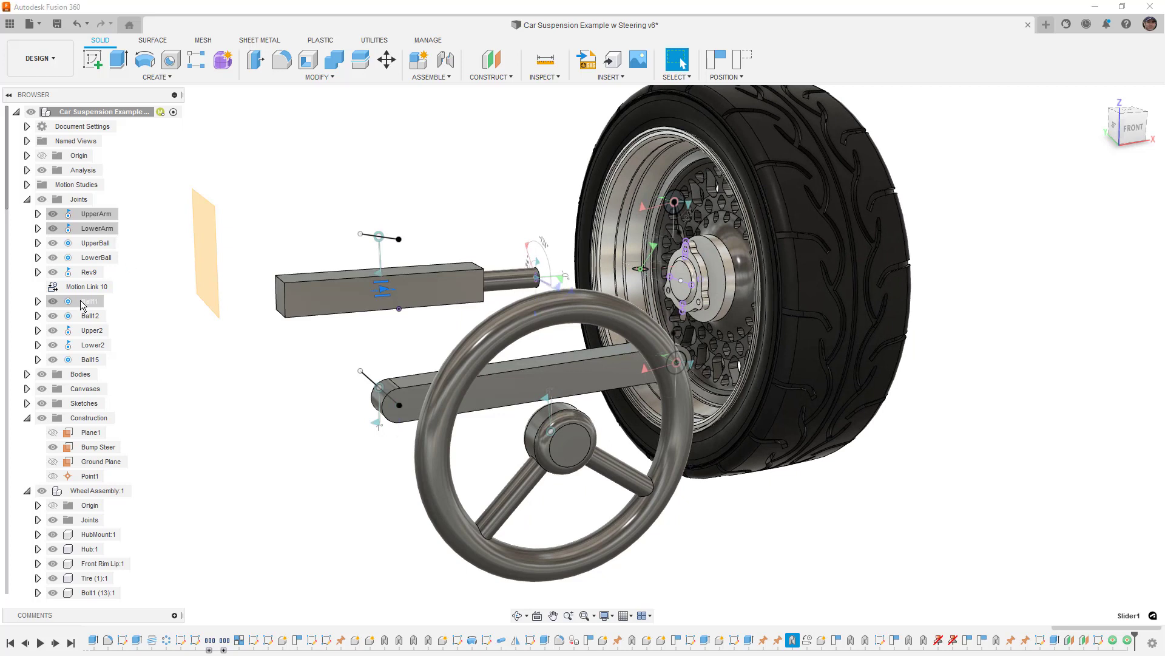
click(398, 341)
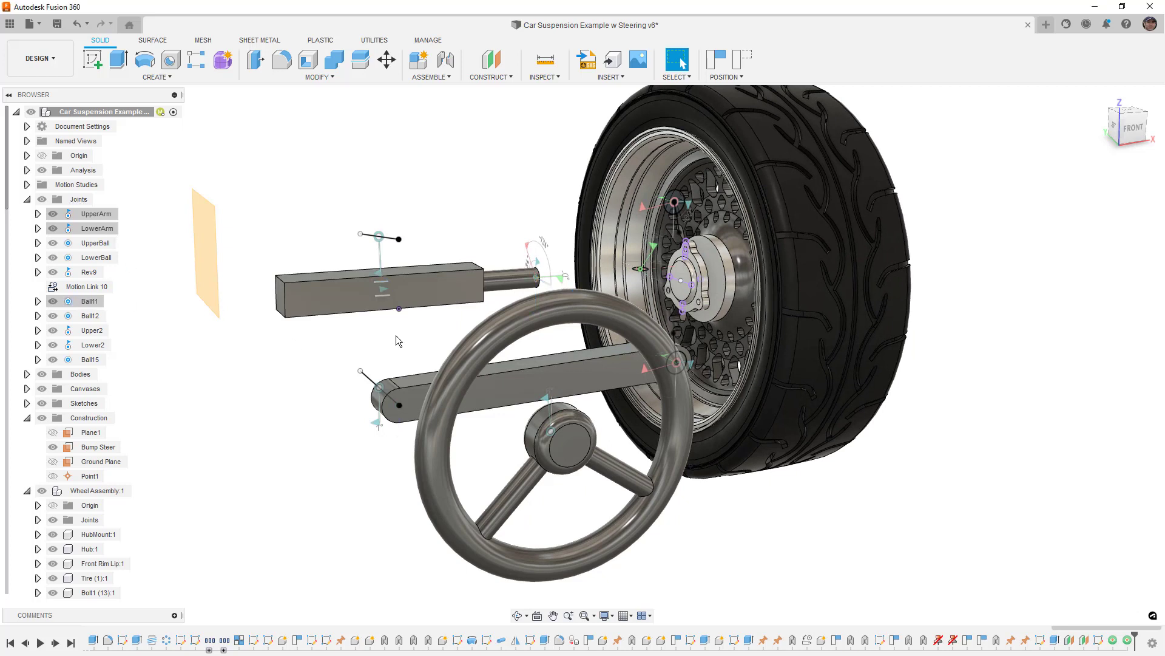
click(383, 292)
right_click(383, 293)
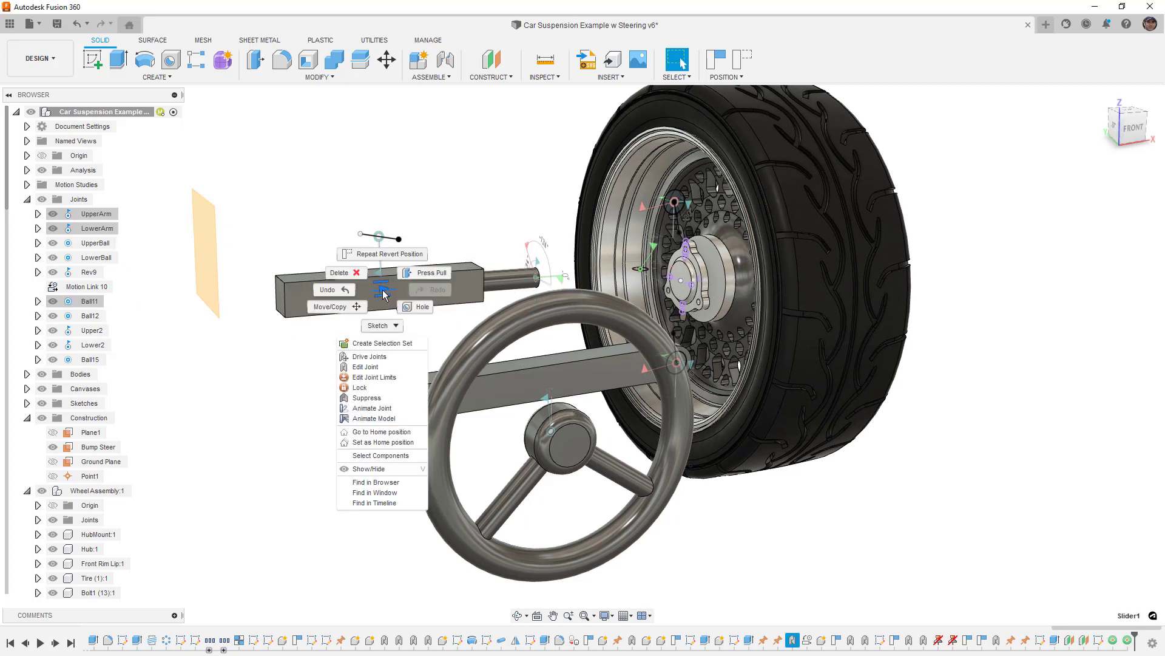
click(402, 483)
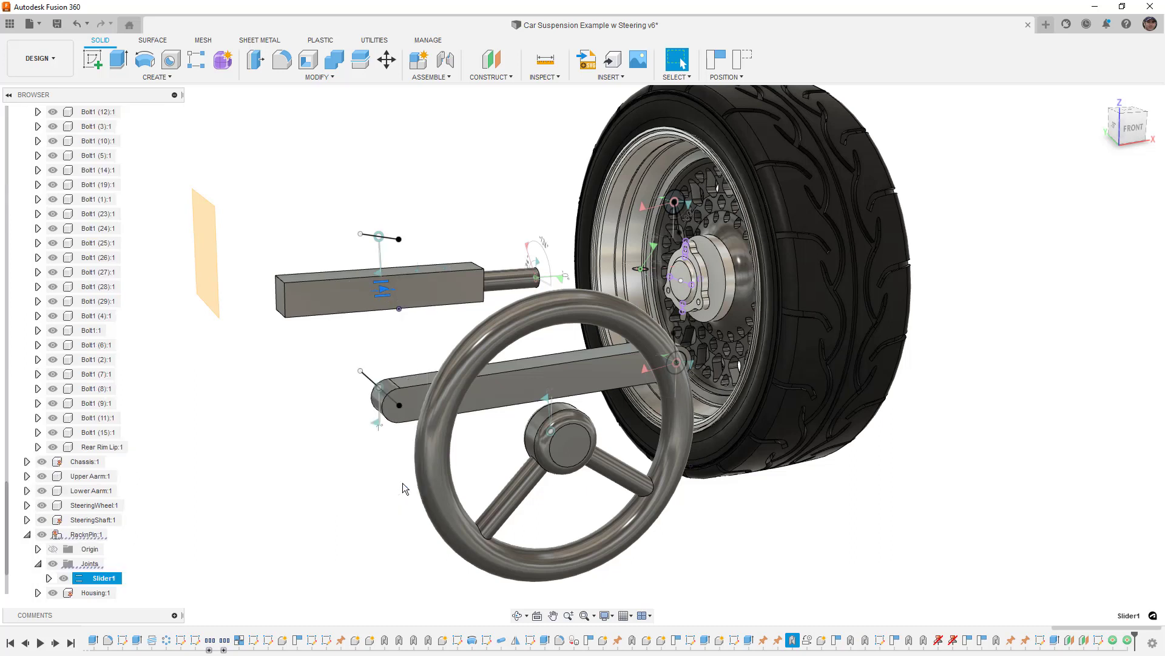
scroll(138, 550, down, 1)
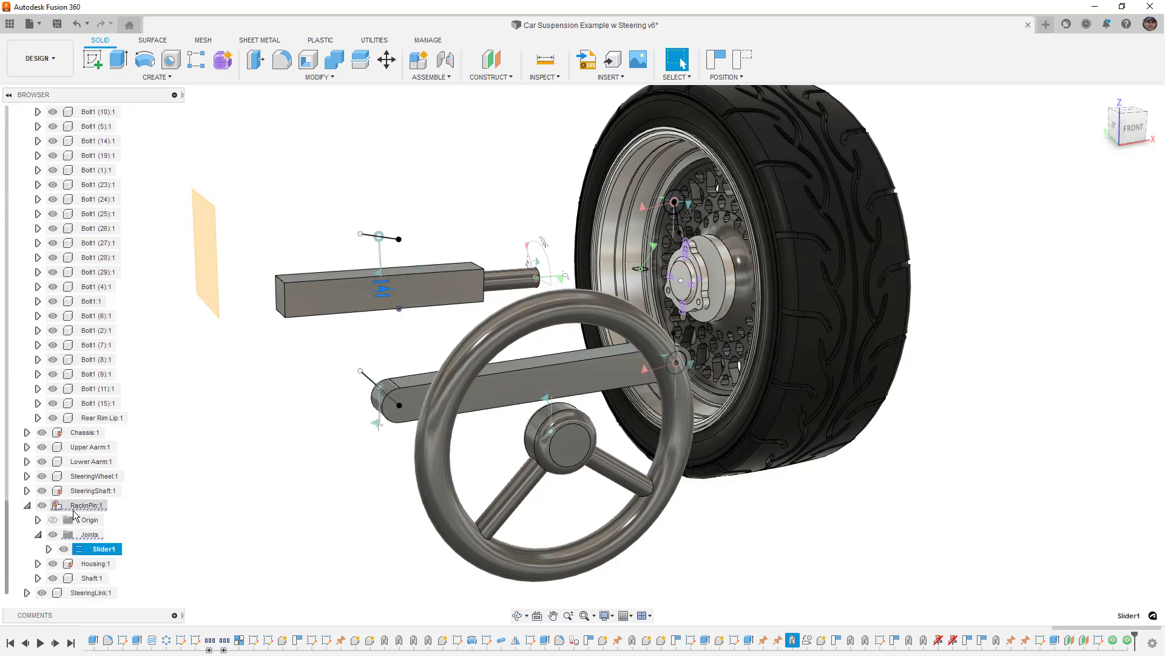
- Drive the rack's Slider1 joint to distances of 1 in and 2 in to test how the wheel steers
right_click(94, 549)
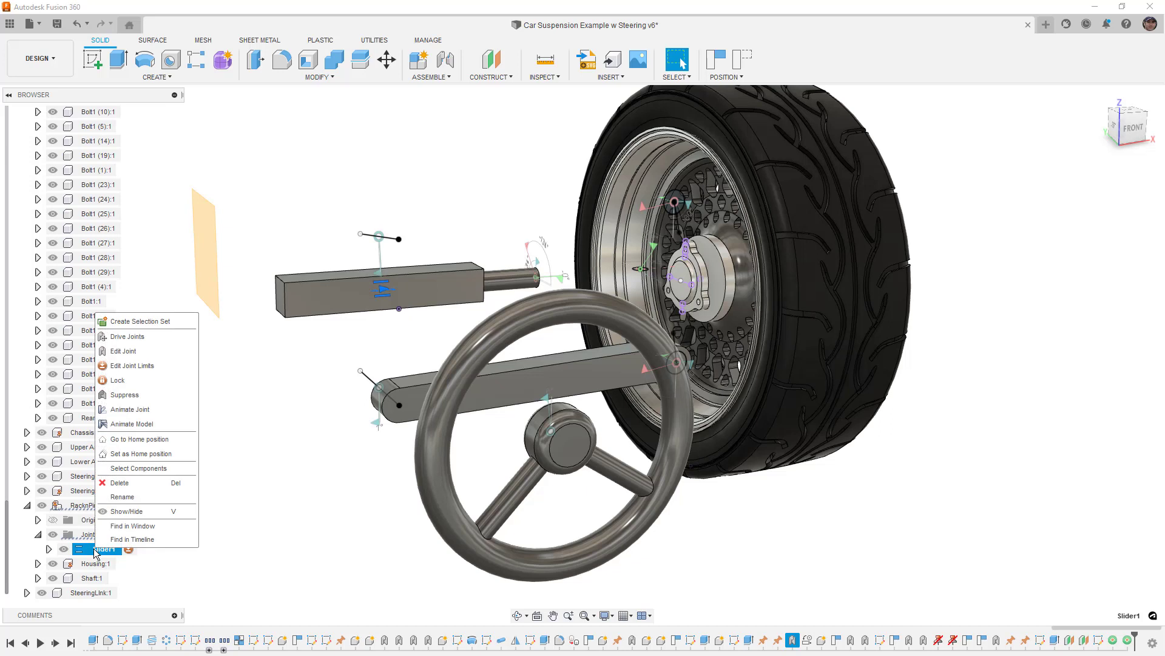
click(127, 336)
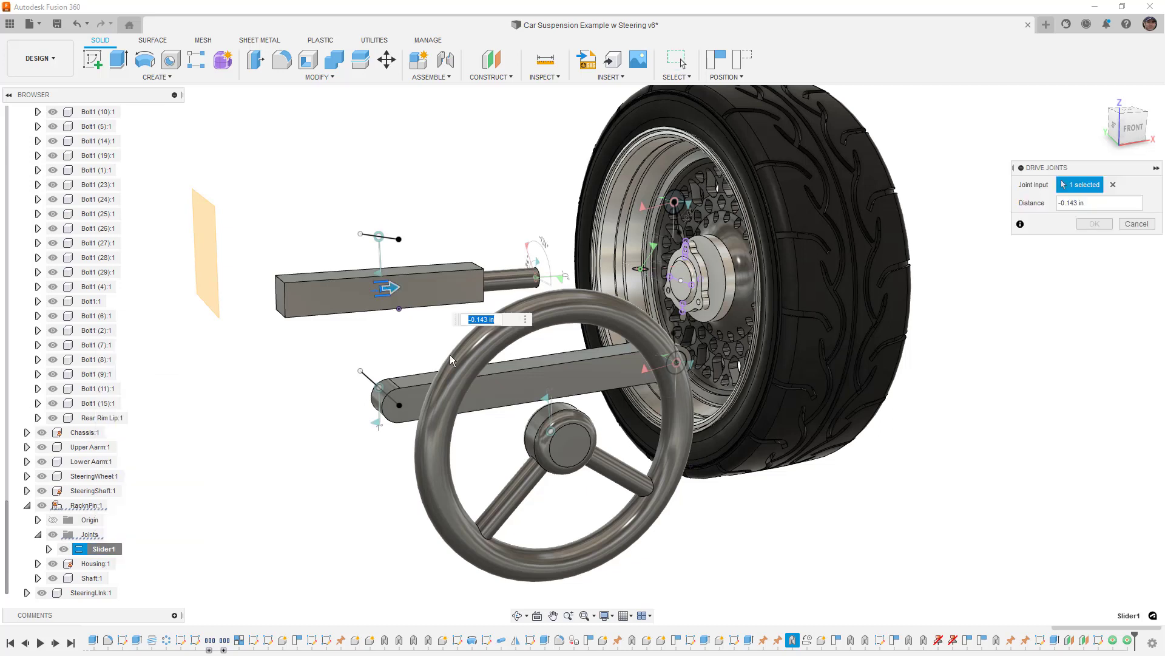
text(1)
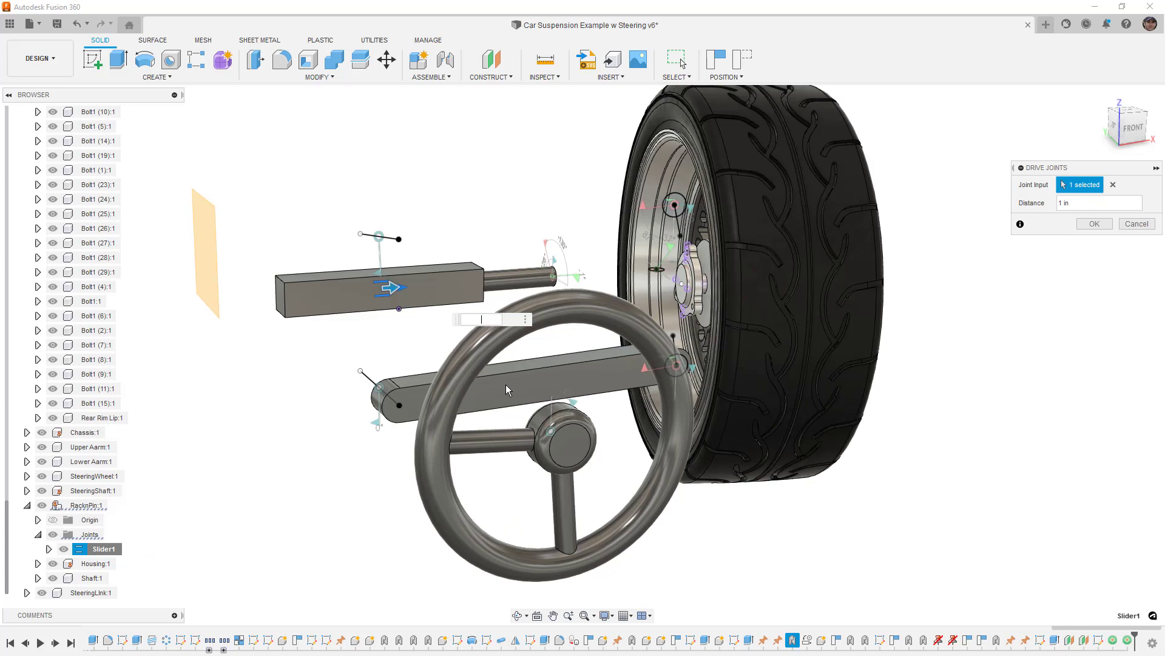
text(2)
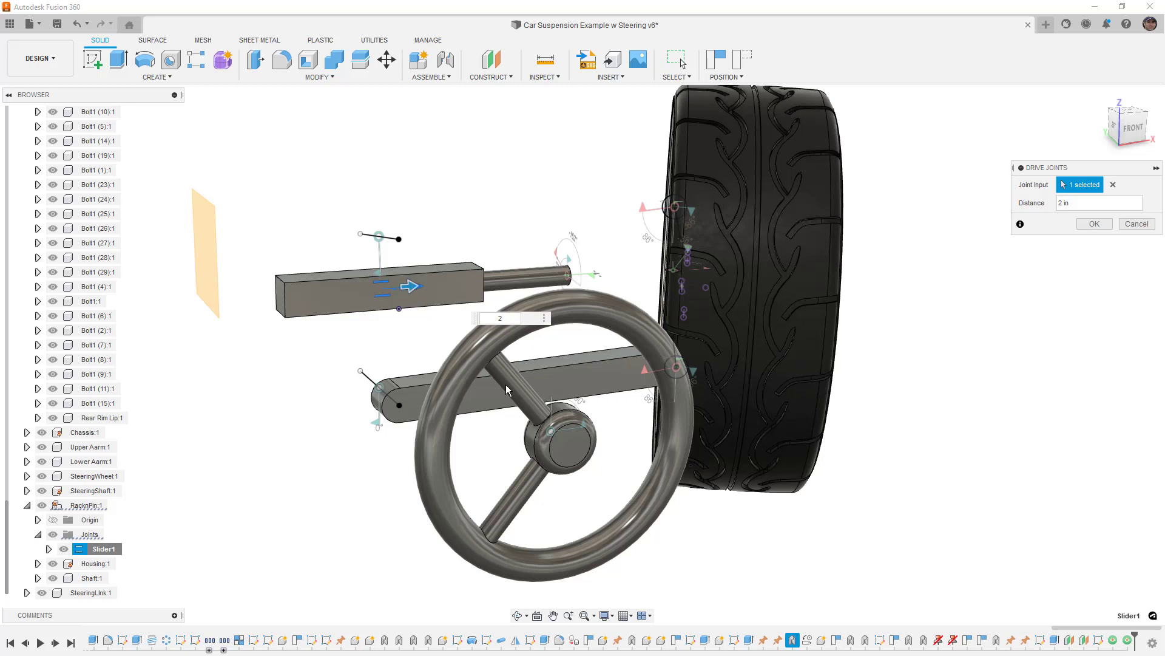
key(Return)
key(Return)
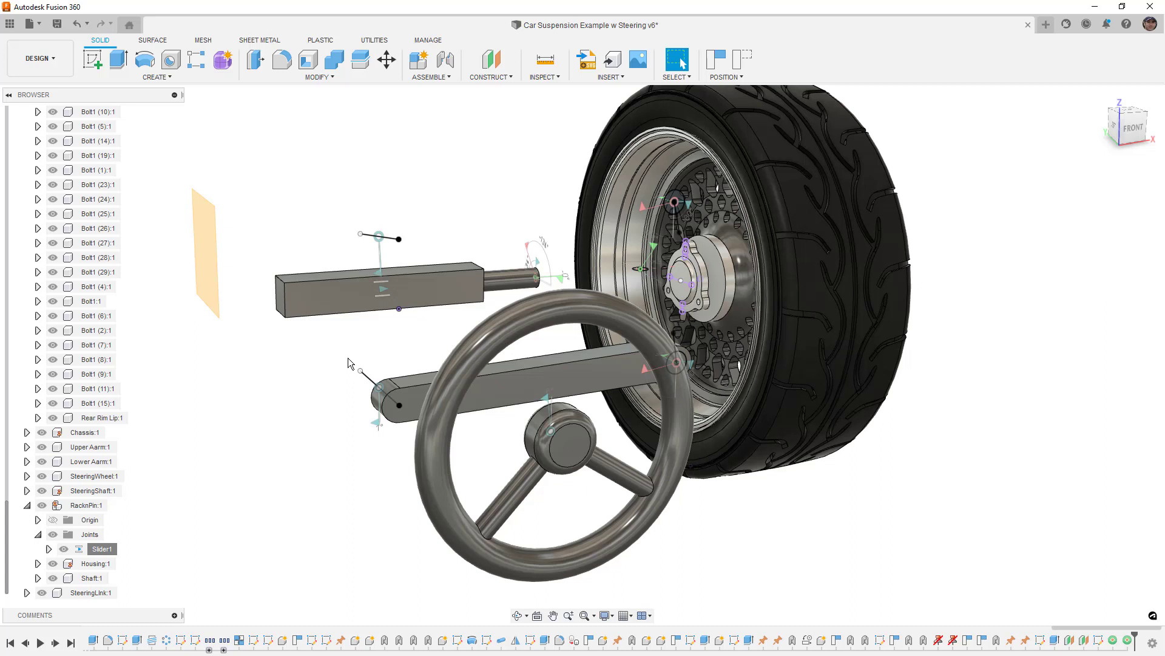
- Revert the shifted components to their saved position and return the model to the home view
click(530, 387)
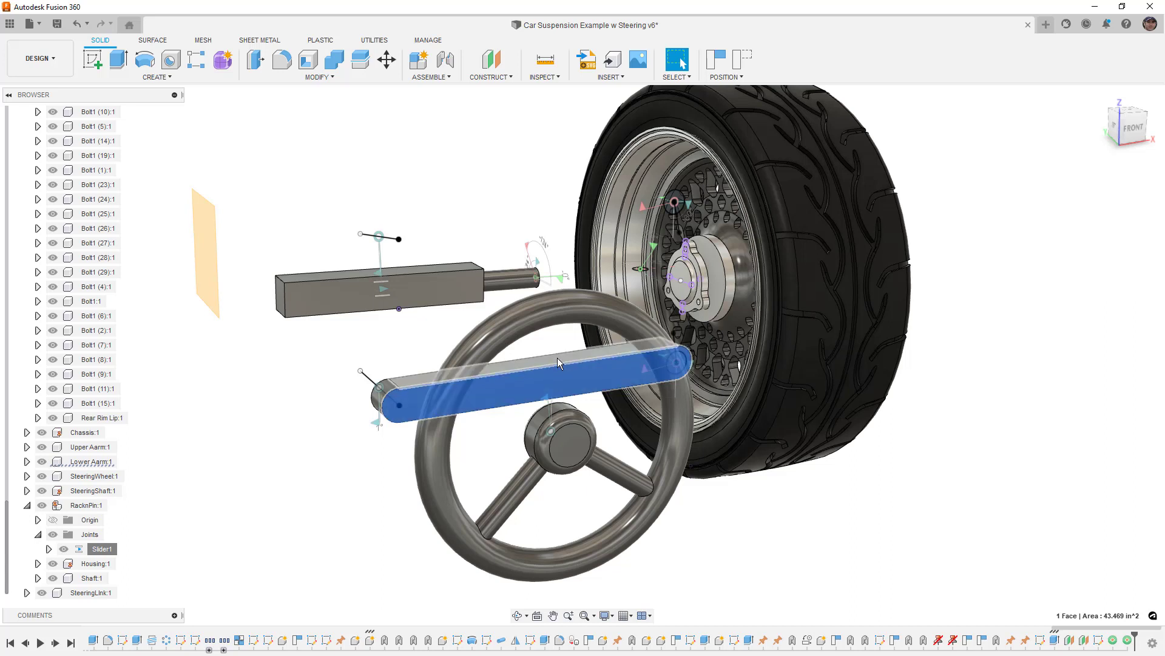
drag(558, 358, 726, 86)
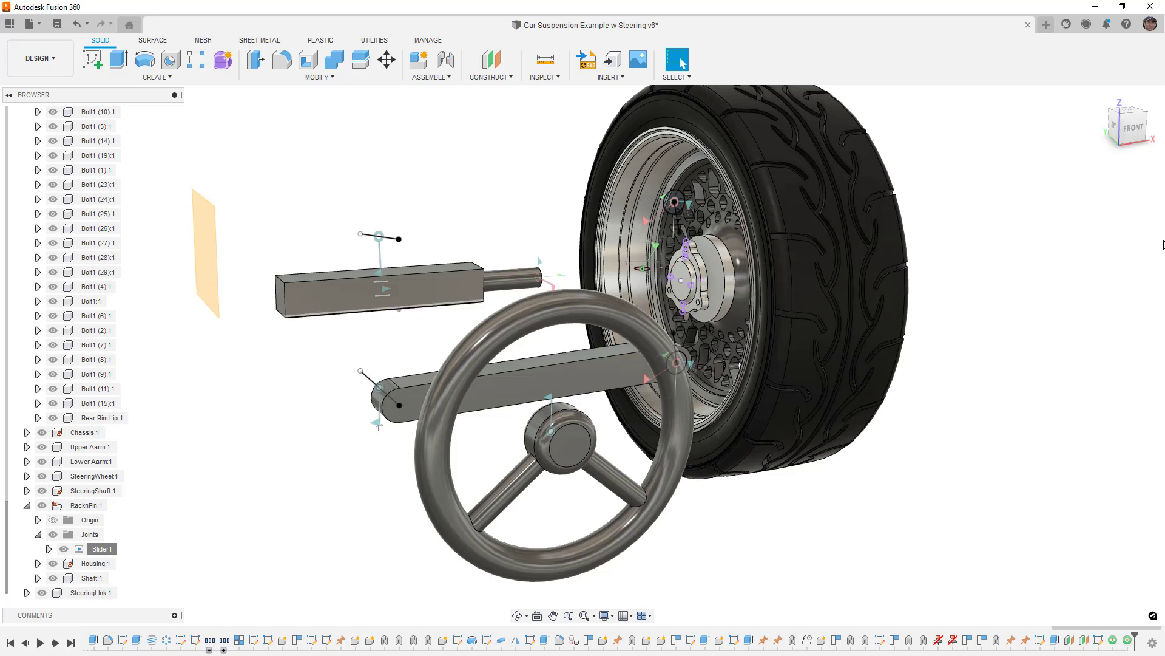
click(1100, 97)
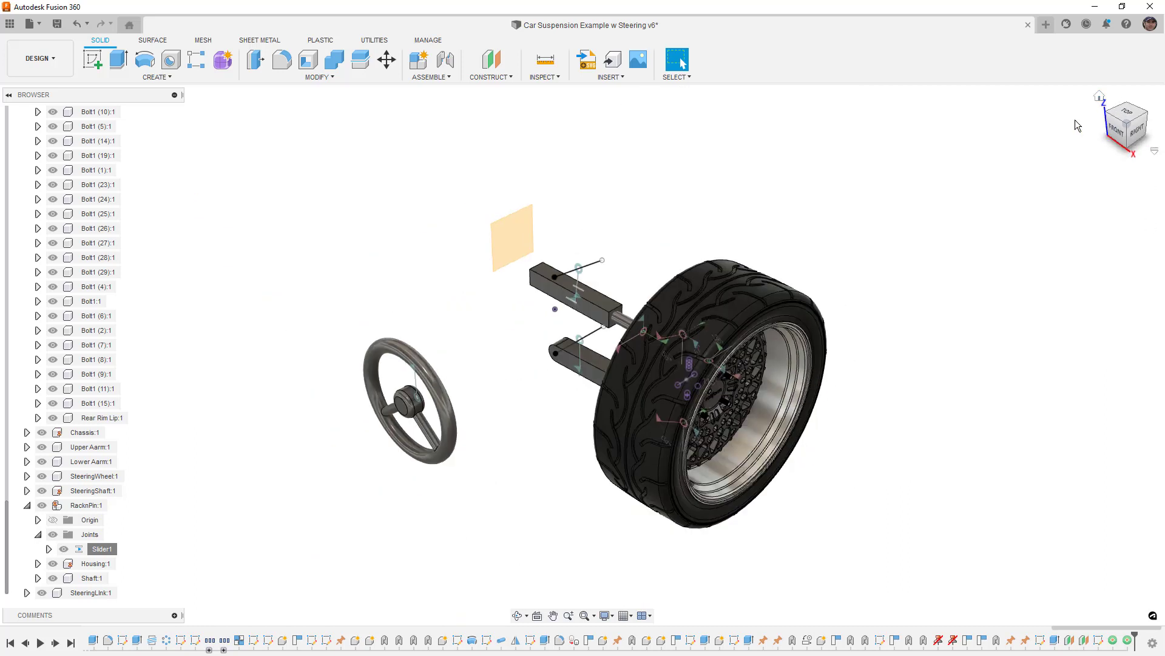